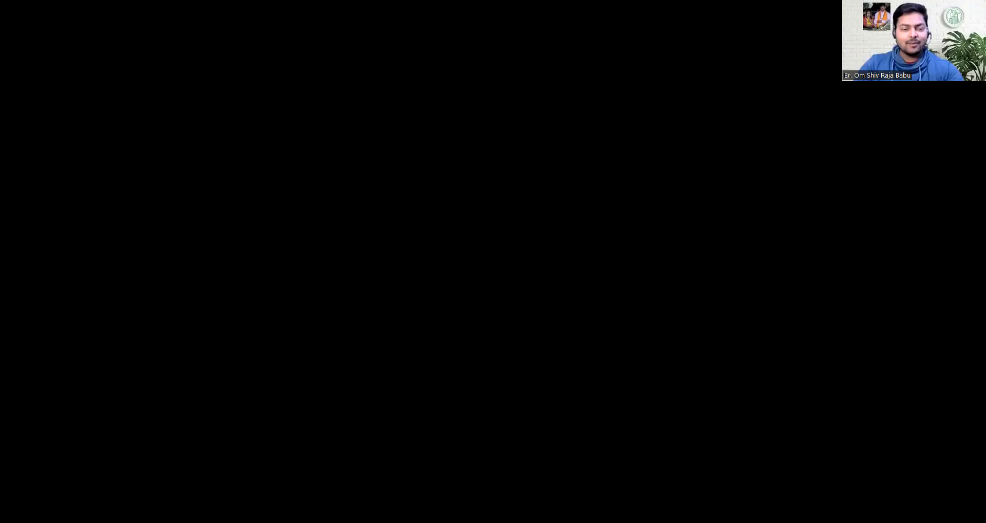
Zoom in on the footing layout sheet of the Raja Str. Dwg. G+1 drawing
scroll(232, 266, "up", 10)
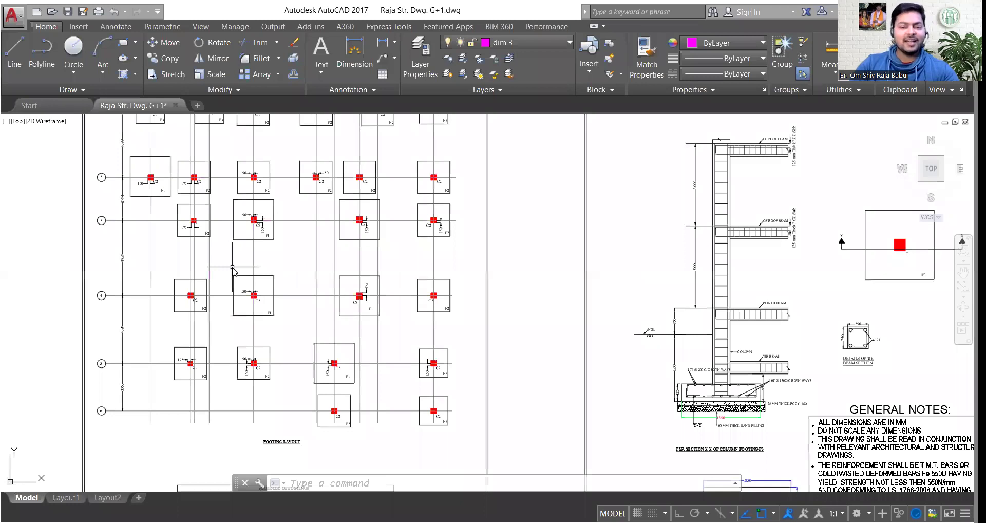
Pan along the model-space sheets as far as the staircase sheet
scroll(232, 266, "down", 3)
scroll(386, 251, "down", 2)
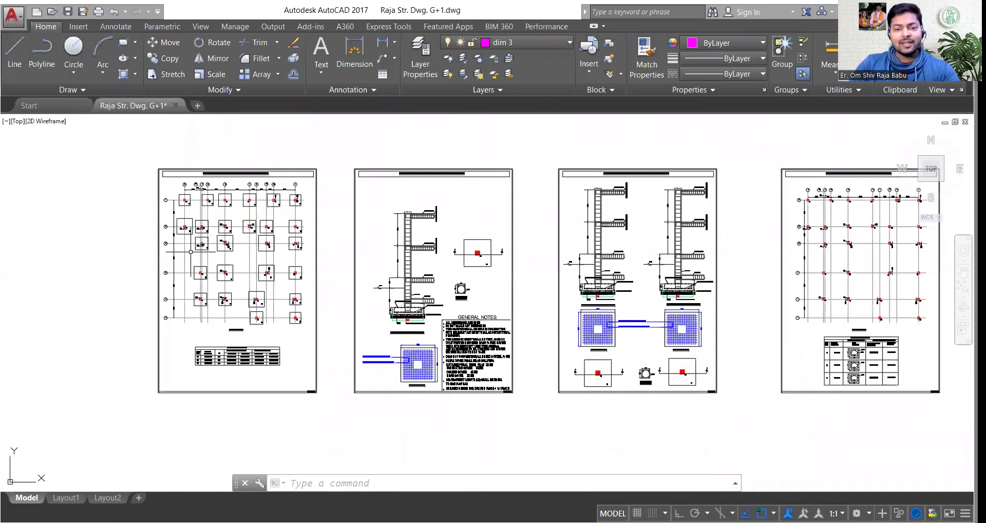
middle_click_drag(741, 314, 398, 292)
scroll(362, 298, "down", 2)
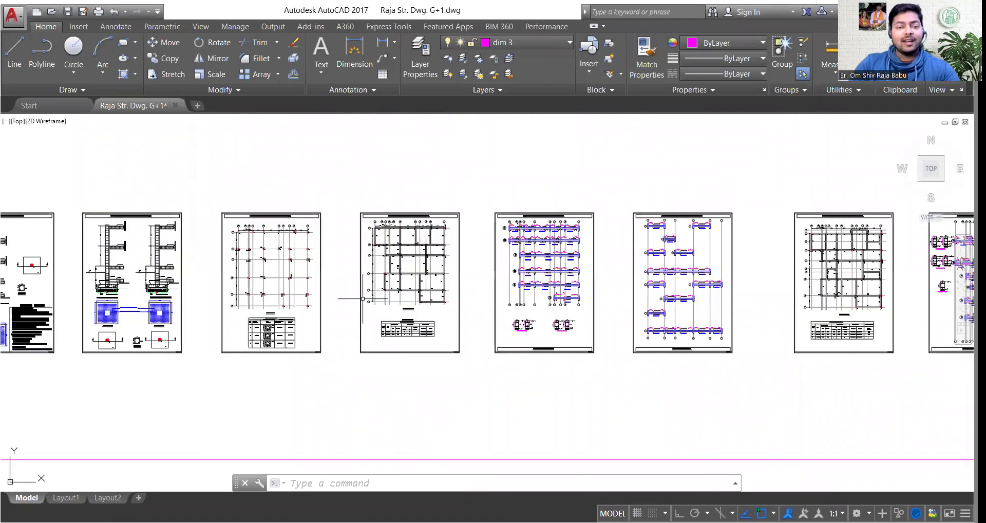
scroll(459, 268, "up", 4)
scroll(460, 268, "down", 2)
middle_click_drag(612, 287, 237, 281)
middle_click_drag(748, 276, 262, 271)
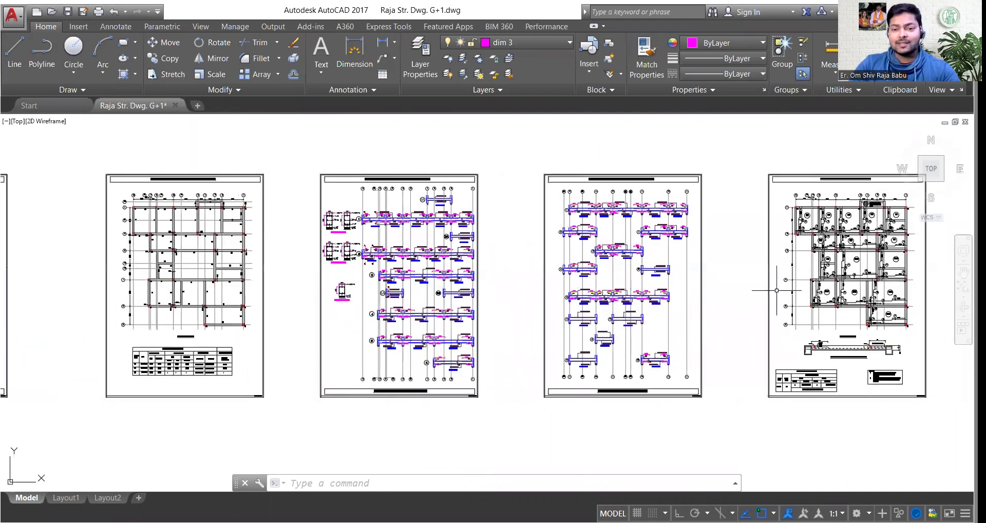
middle_click_drag(776, 290, 360, 285)
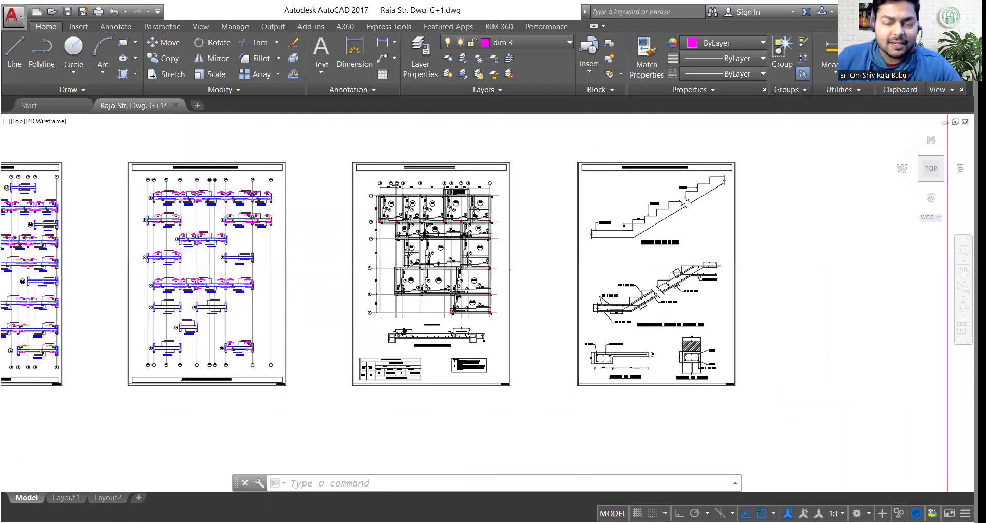
Zoom in close on slabs S6 and S7 with their 1300, 850 and 950 dimensions
scroll(408, 229, "up", 6)
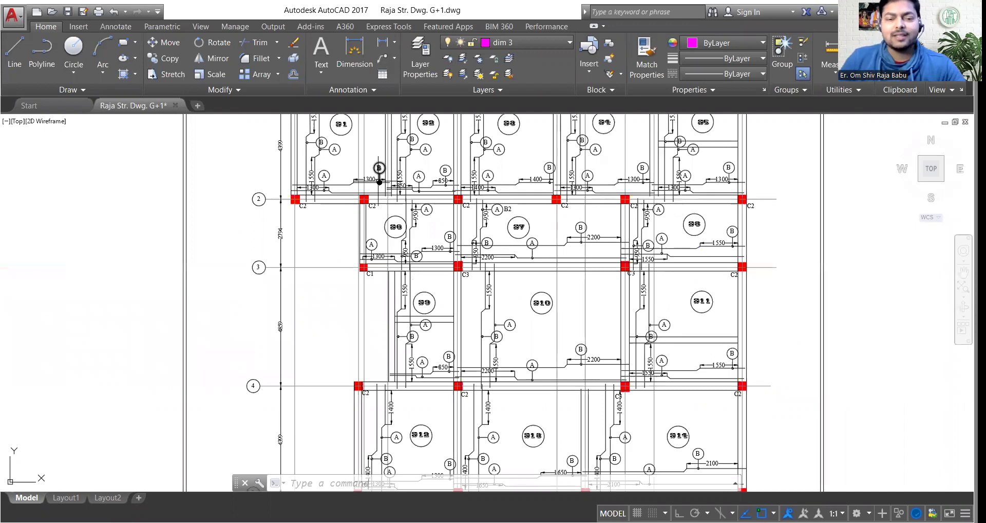
scroll(379, 181, "up", 6)
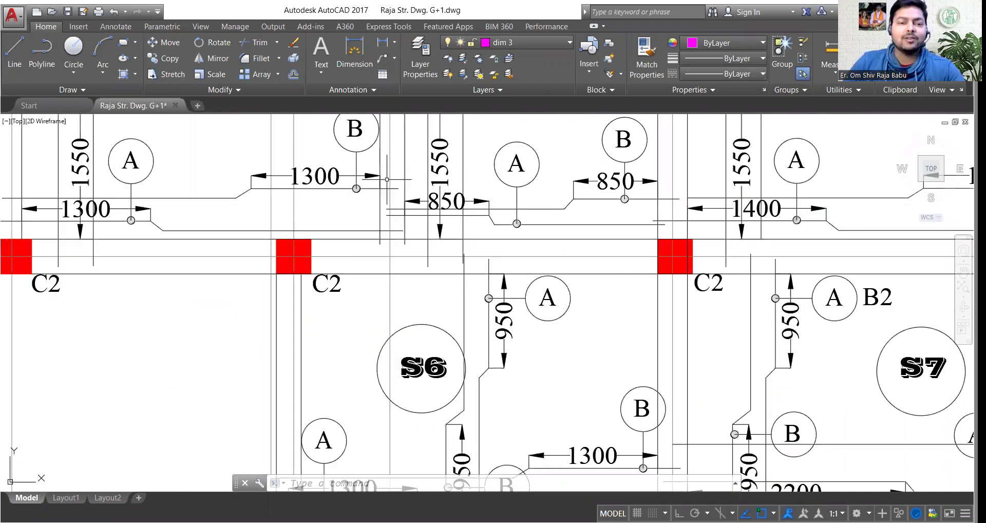
scroll(387, 180, "down", 2)
mouse_move(402, 261)
middle_mouse_down()
mouse_move(307, 217)
mouse_move(300, 226)
middle_mouse_up()
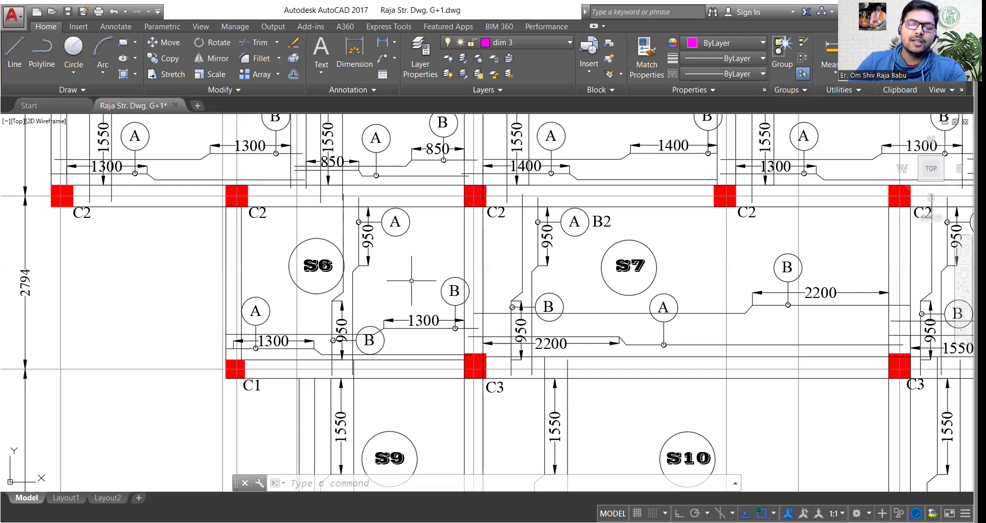
Copy the staircase sheet further to the right to free a gap
scroll(341, 273, "down", 10)
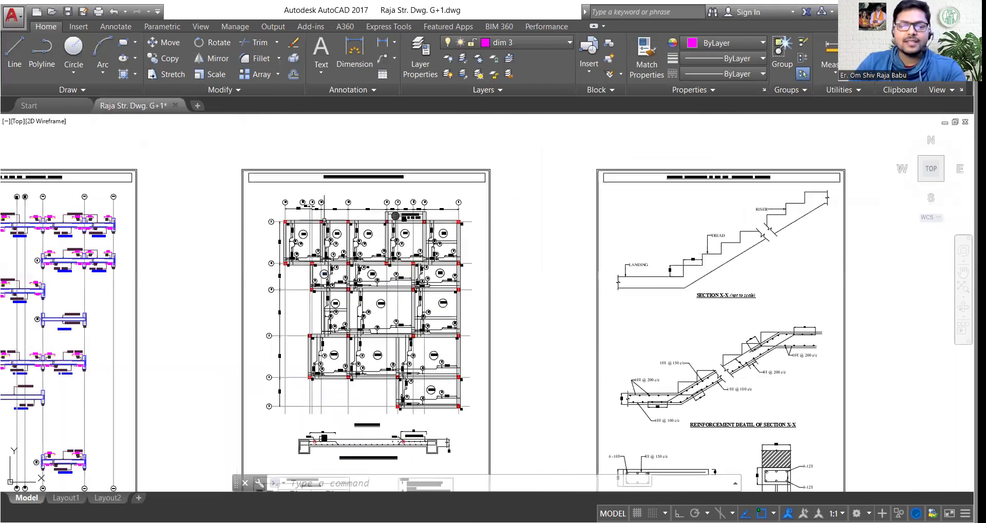
scroll(473, 254, "down", 2)
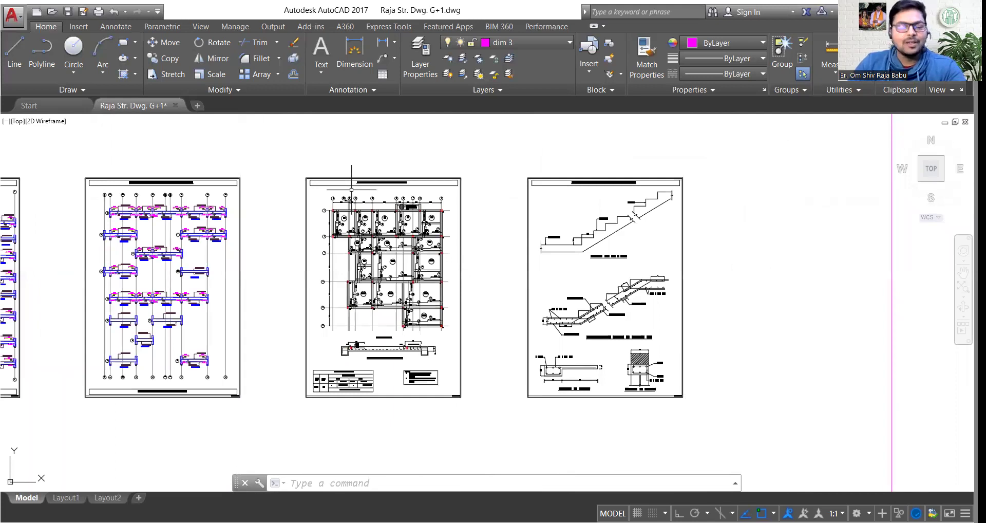
left_click(351, 189)
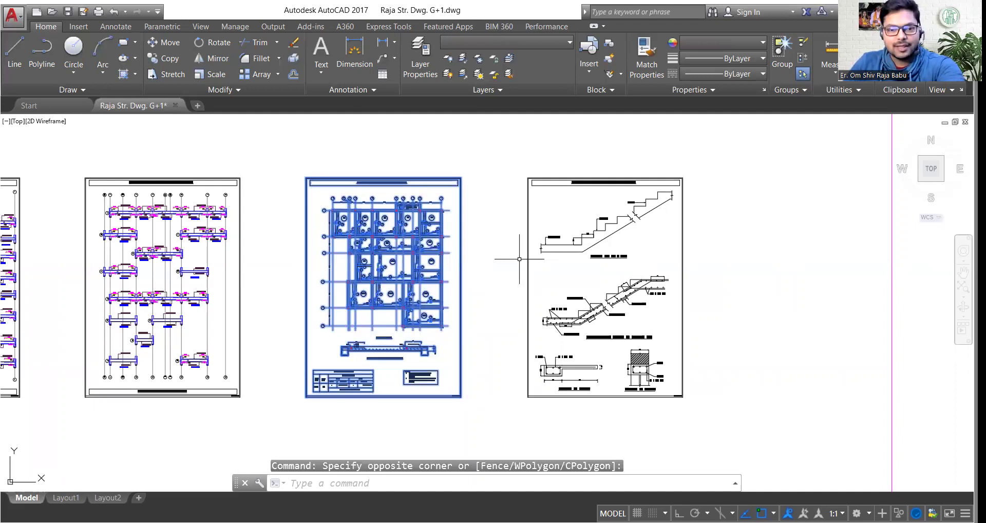
key("Escape")
key("Escape")
scroll(164, 244, "down", 2)
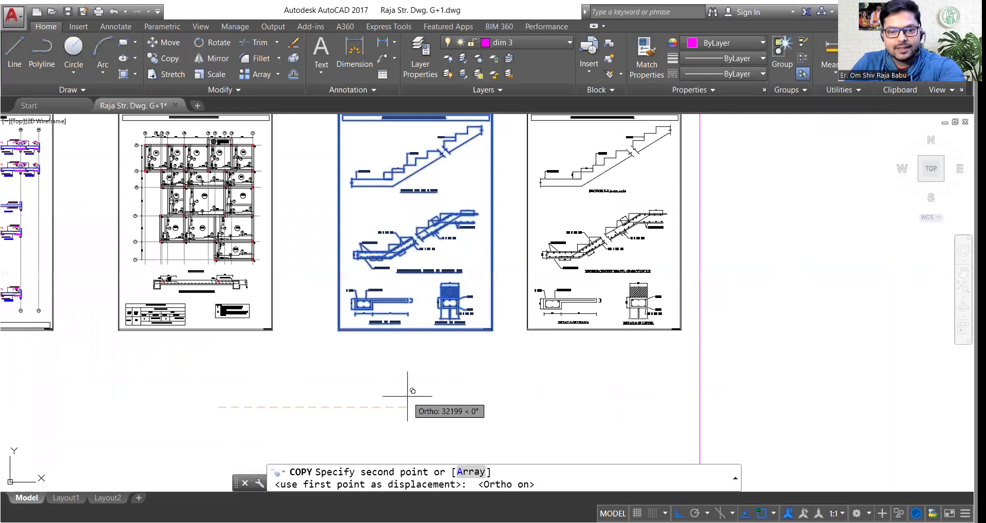
key("Escape")
Window-select and erase the original staircase sheet
scroll(432, 379, "down", 2)
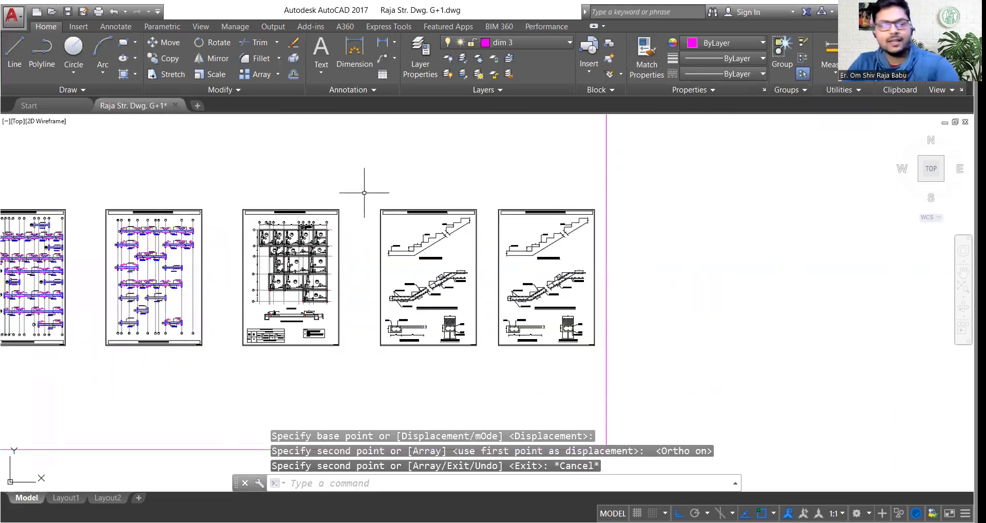
left_click(364, 192)
left_click(483, 354)
key("Delete")
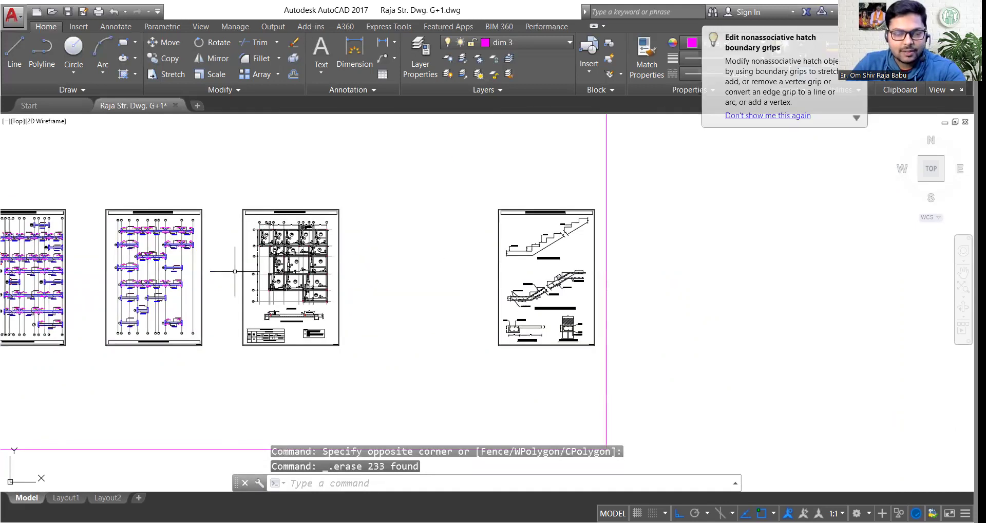
scroll(257, 336, "up", 4)
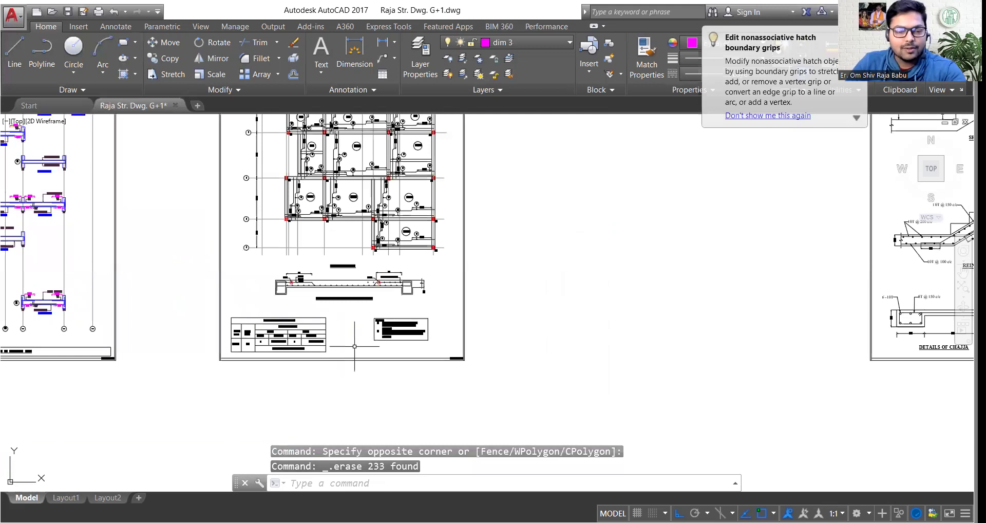
scroll(355, 346, "down", 2)
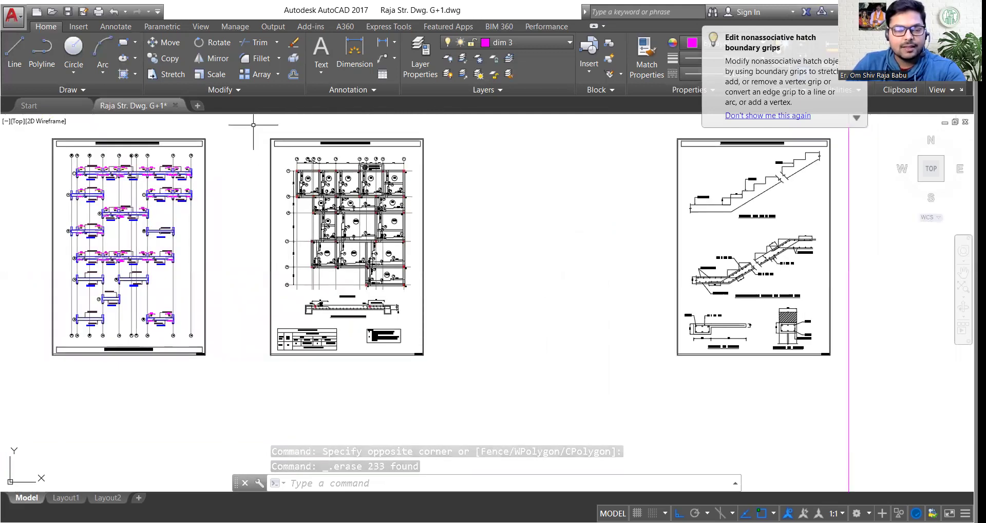
Copy the whole slab layout sheet into the freed gap on the right
left_click_drag(253, 124, 431, 362)
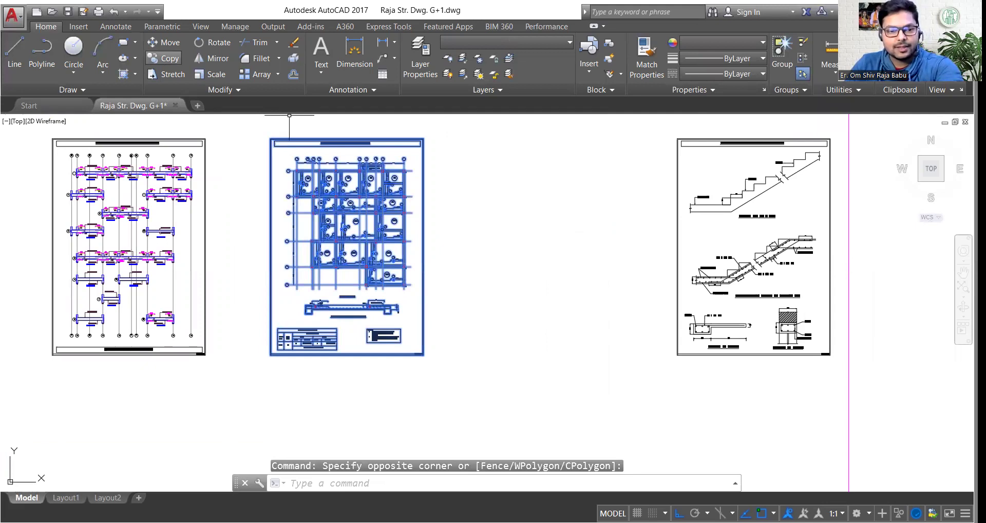
middle_click_drag(280, 409, 280, 299)
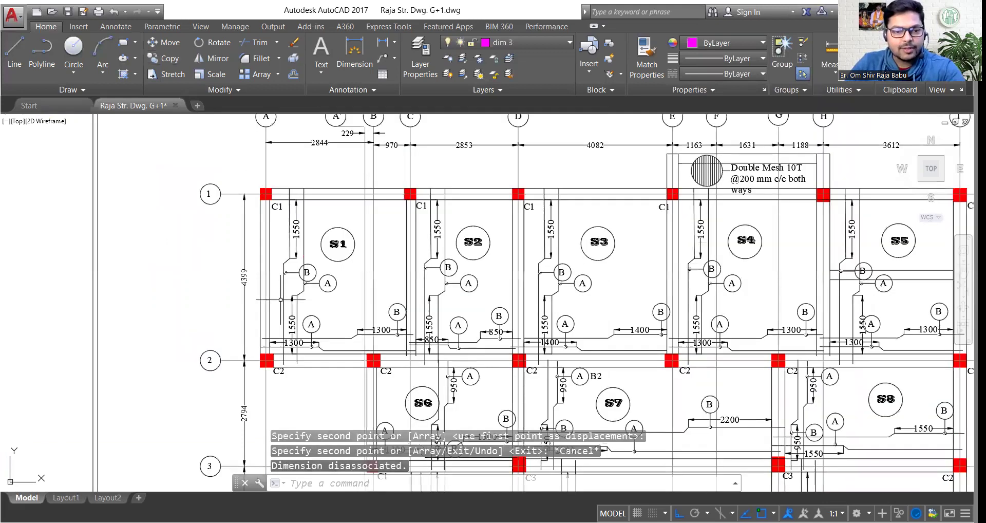
scroll(280, 298, "up", 2)
scroll(316, 374, "up", 2)
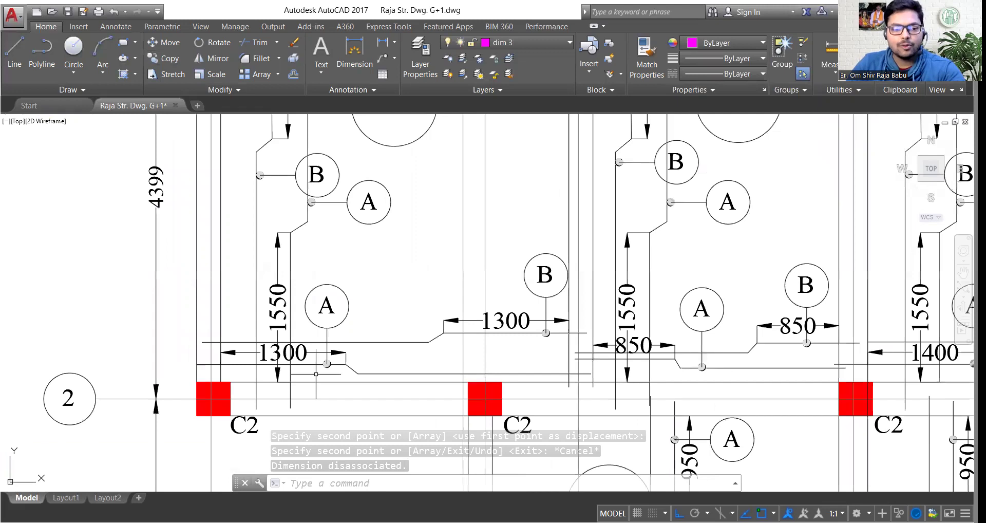
scroll(316, 374, "down", 2)
scroll(316, 374, "down", 4)
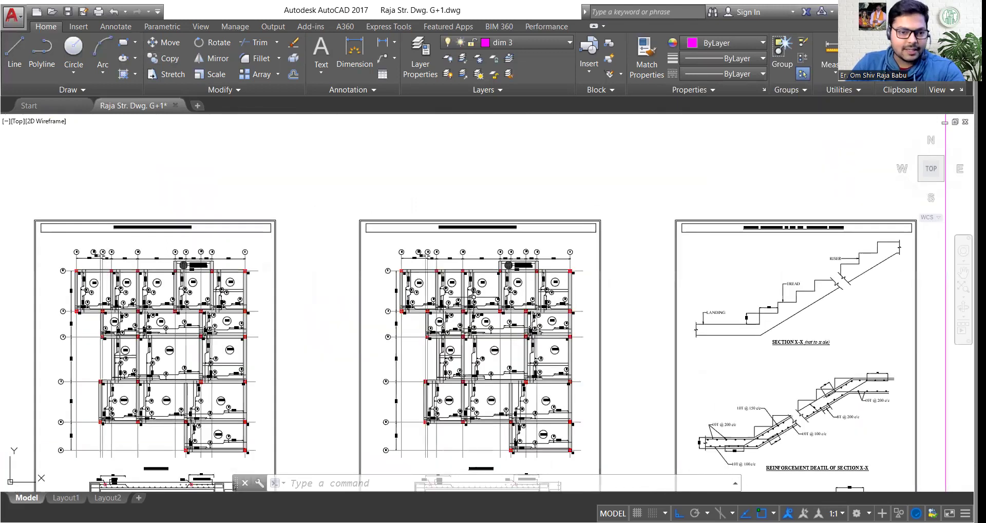
Window-delete the S6 bay's label, bars, tags and 1300 dimension, then the leftover tag
scroll(81, 338, "up", 6)
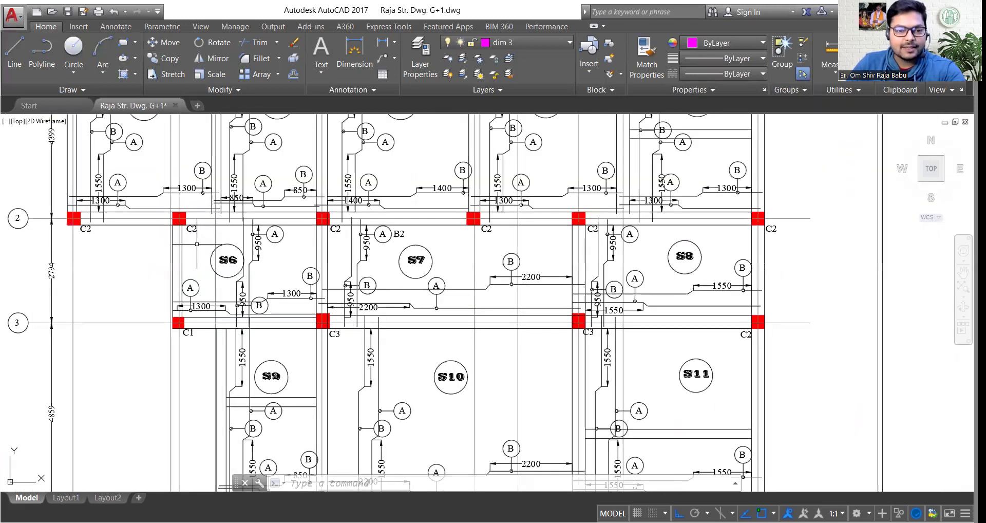
scroll(197, 244, "up", 2)
scroll(300, 283, "up", 4)
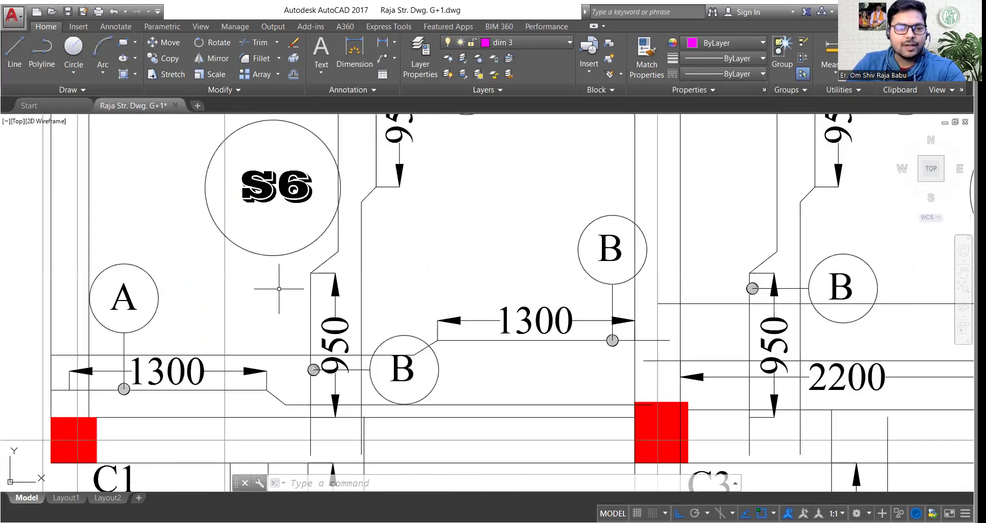
scroll(278, 288, "down", 2)
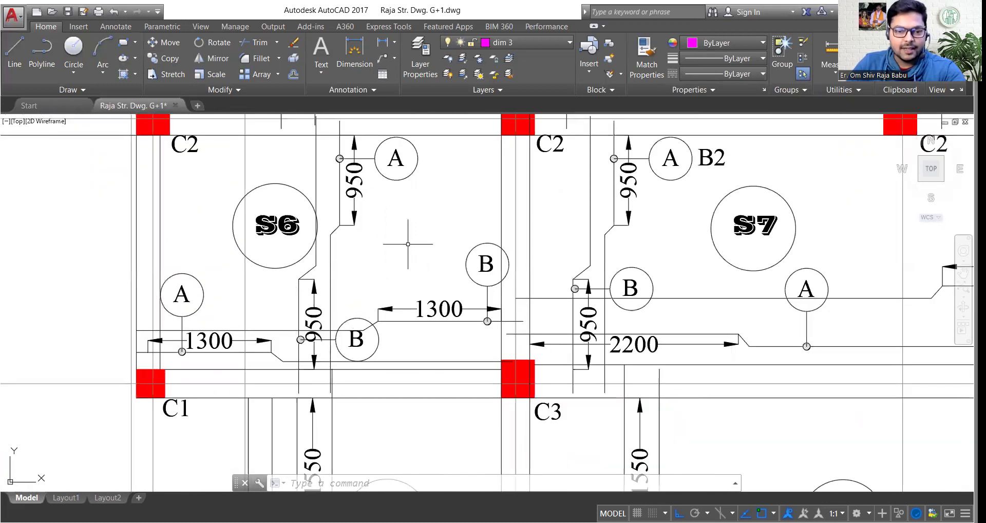
left_click(413, 374)
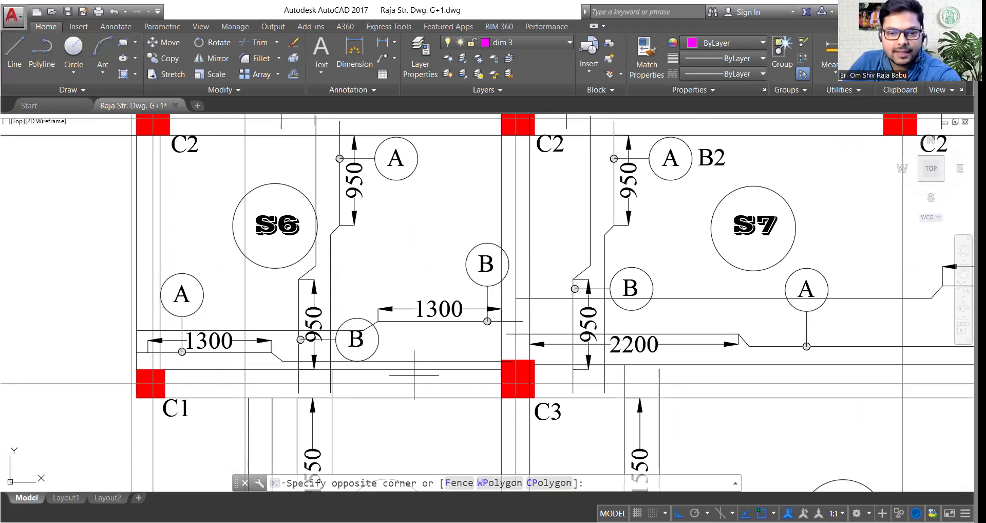
left_click(277, 132)
key("Delete")
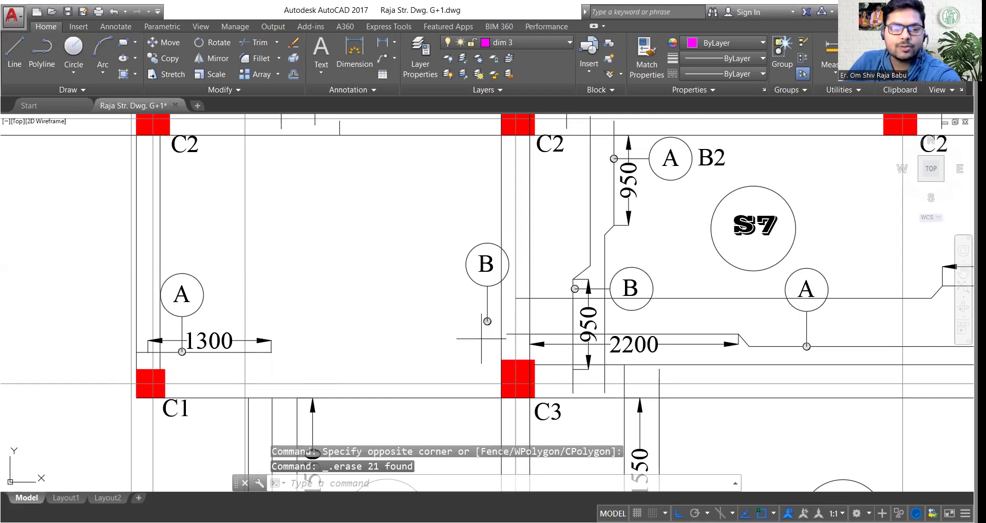
left_click(485, 327)
key("Delete")
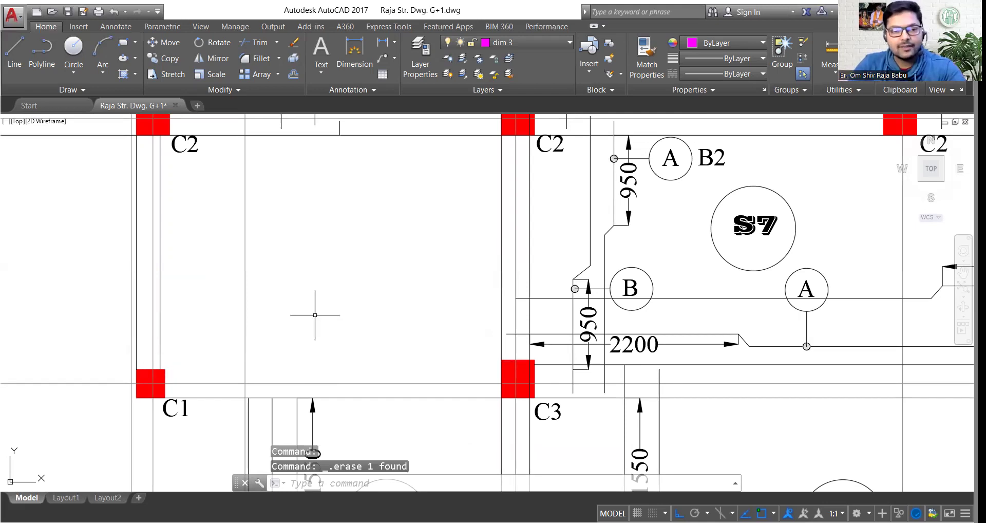
scroll(315, 315, "down", 4)
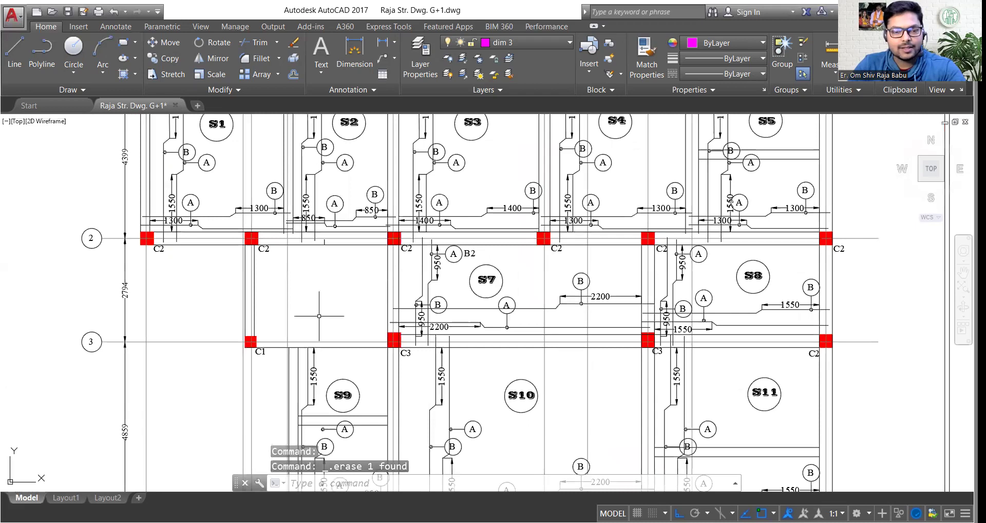
scroll(319, 316, "down", 2)
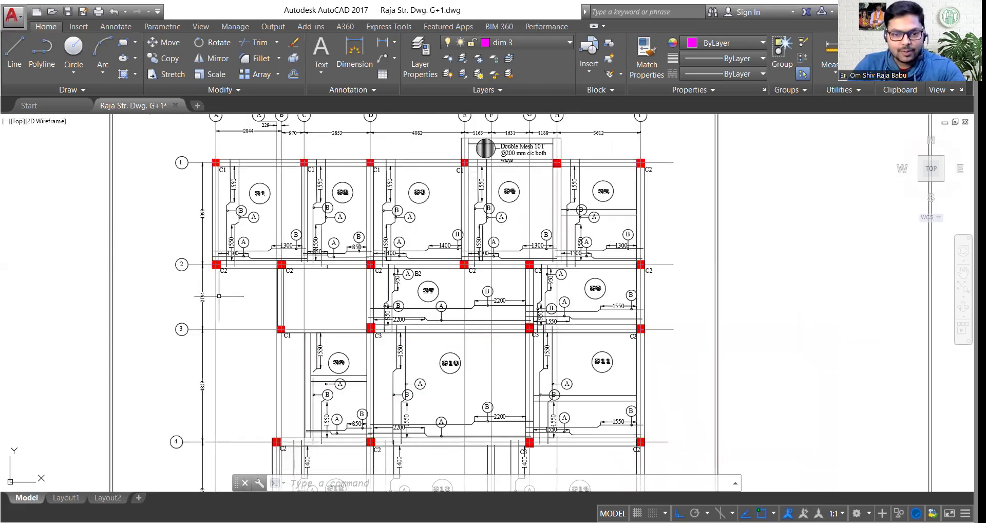
scroll(327, 326, "up", 4)
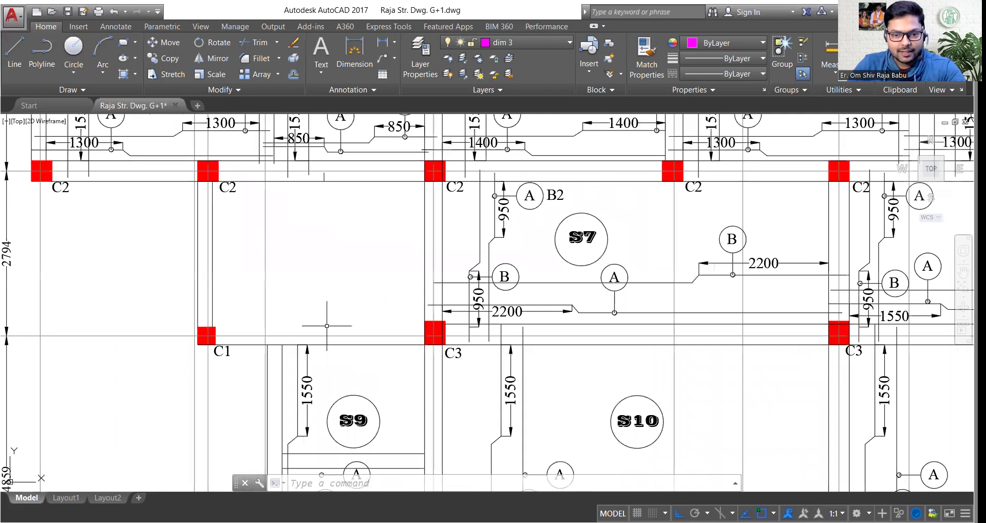
left_click(531, 324)
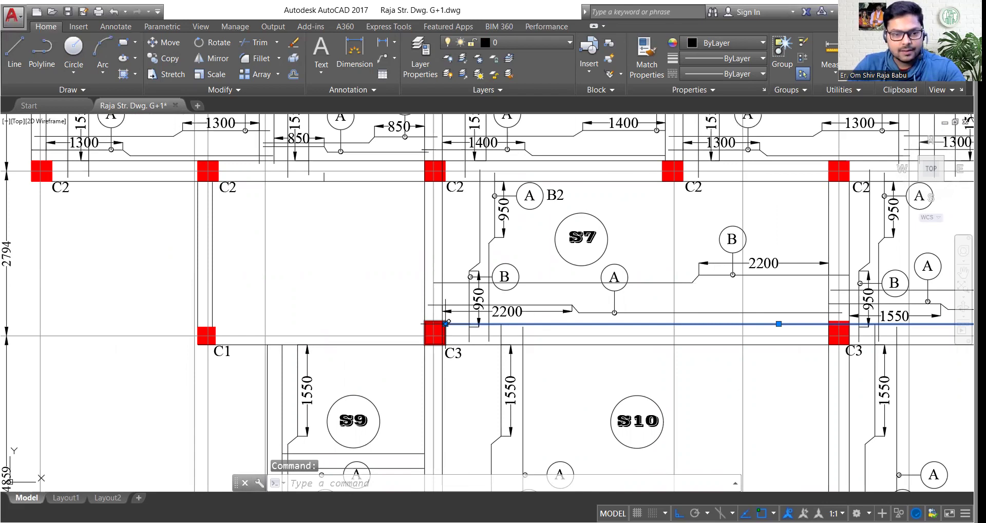
left_click(446, 323)
scroll(201, 329, "up", 4)
left_click(183, 315)
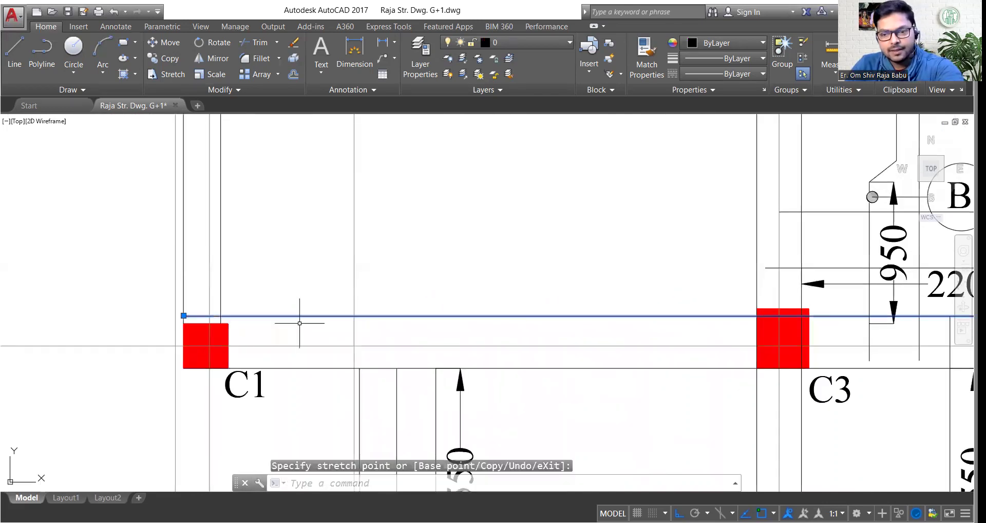
key("Escape")
scroll(159, 315, "down", 3)
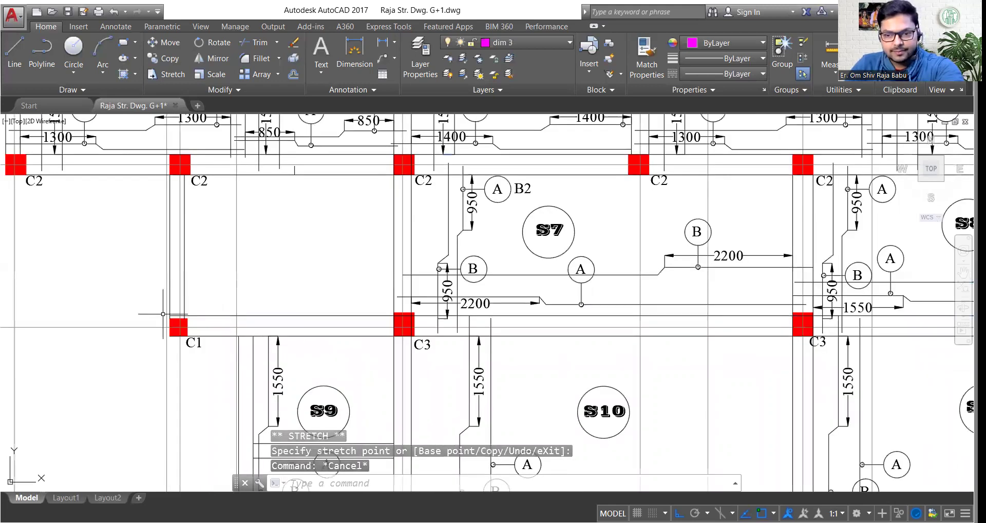
scroll(163, 314, "up", 2)
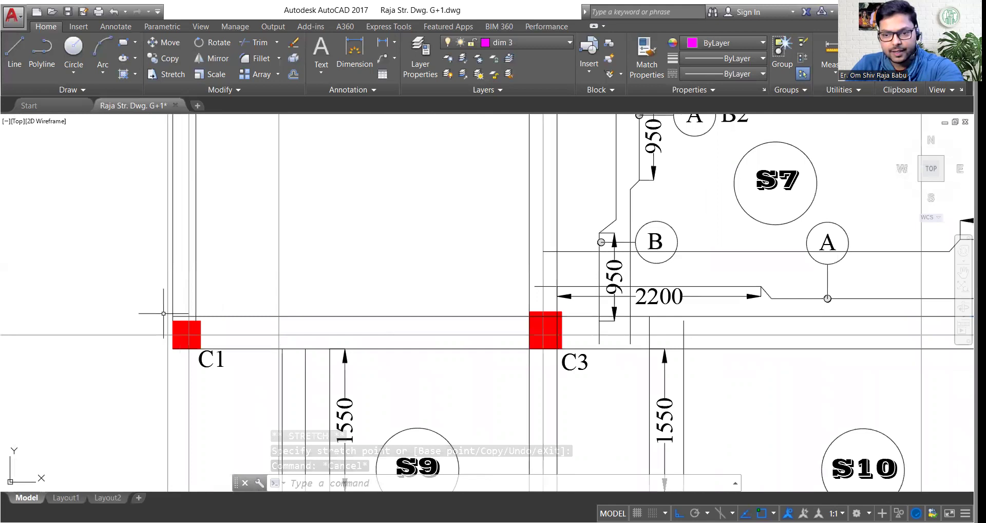
scroll(164, 313, "down", 2)
scroll(266, 324, "down", 2)
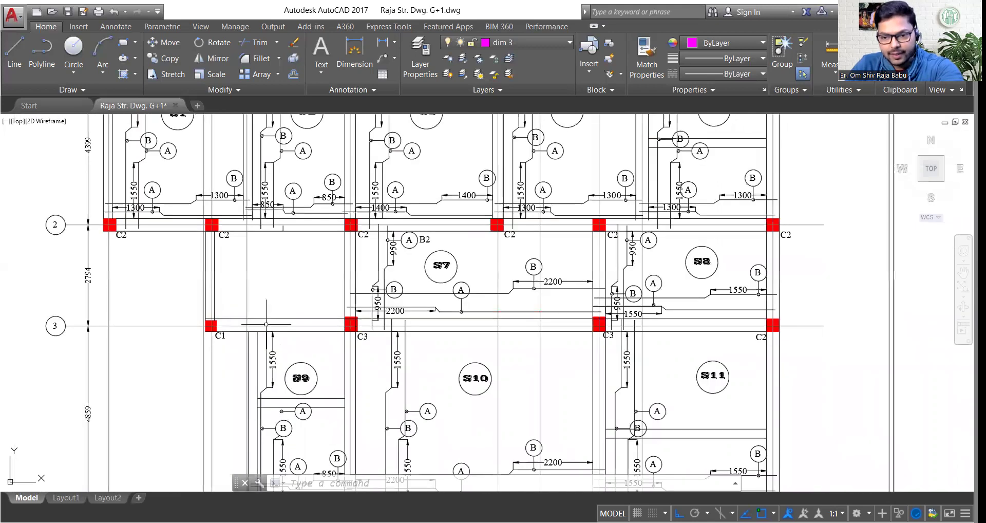
scroll(726, 314, "up", 5)
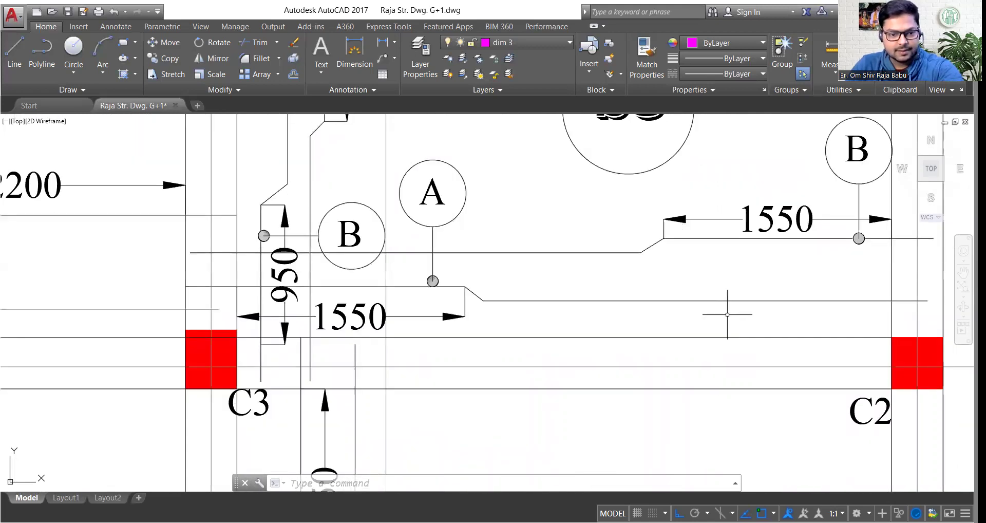
scroll(726, 314, "down", 5)
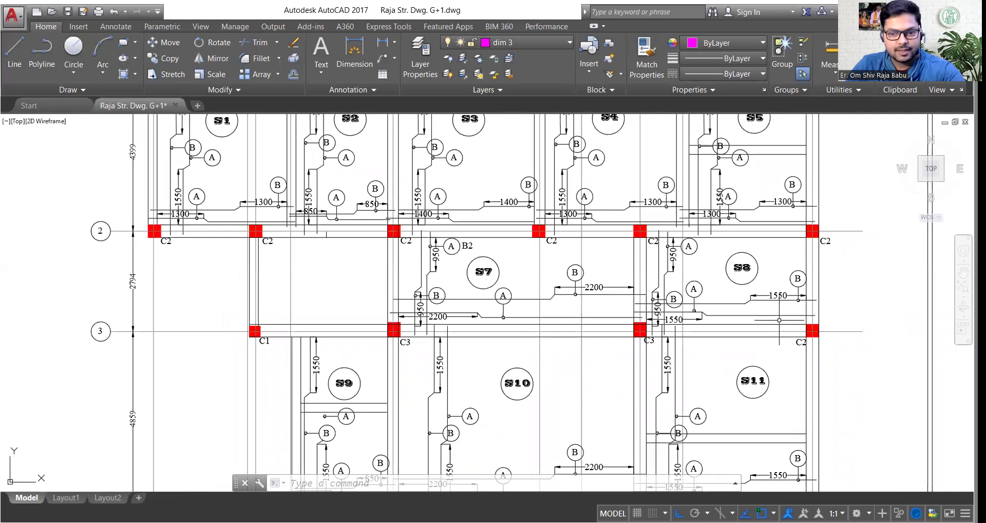
key("ctrl+z")
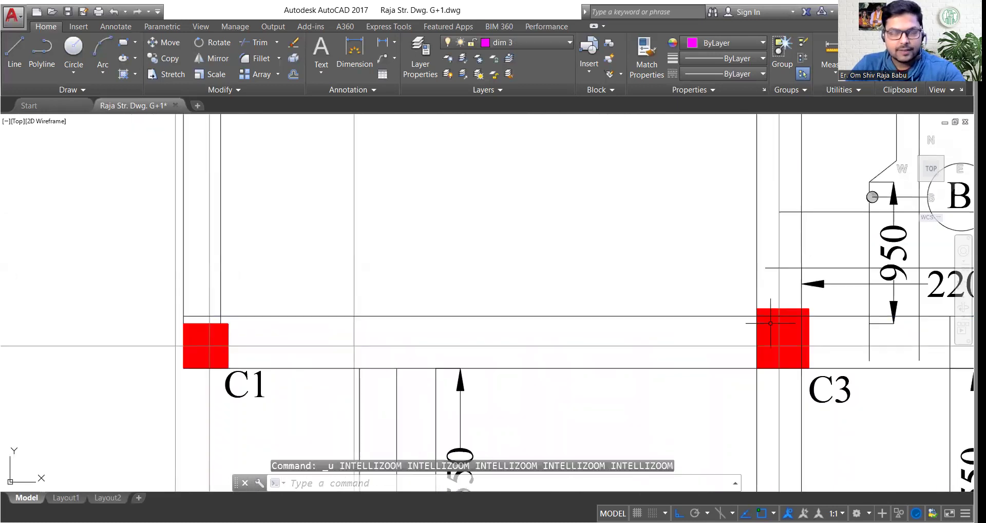
key("ctrl+z")
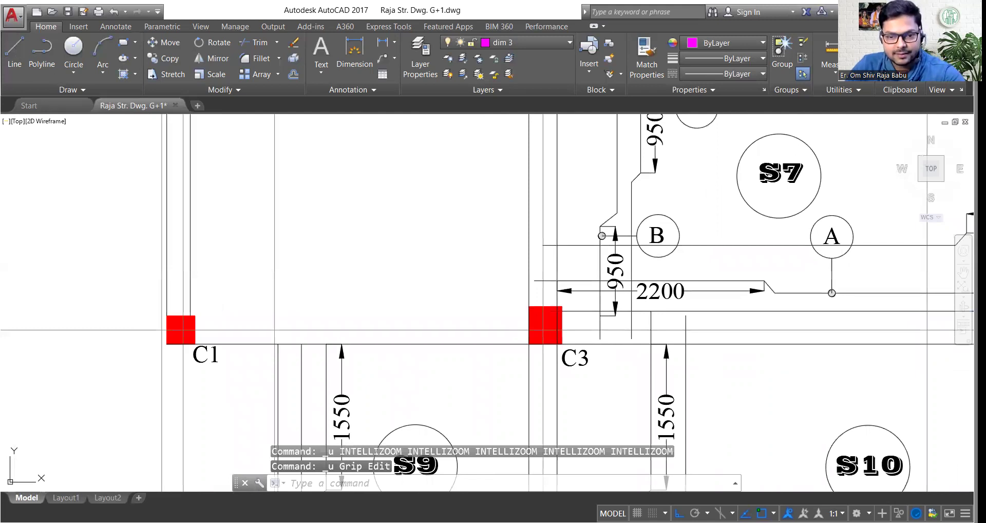
left_click(15, 52)
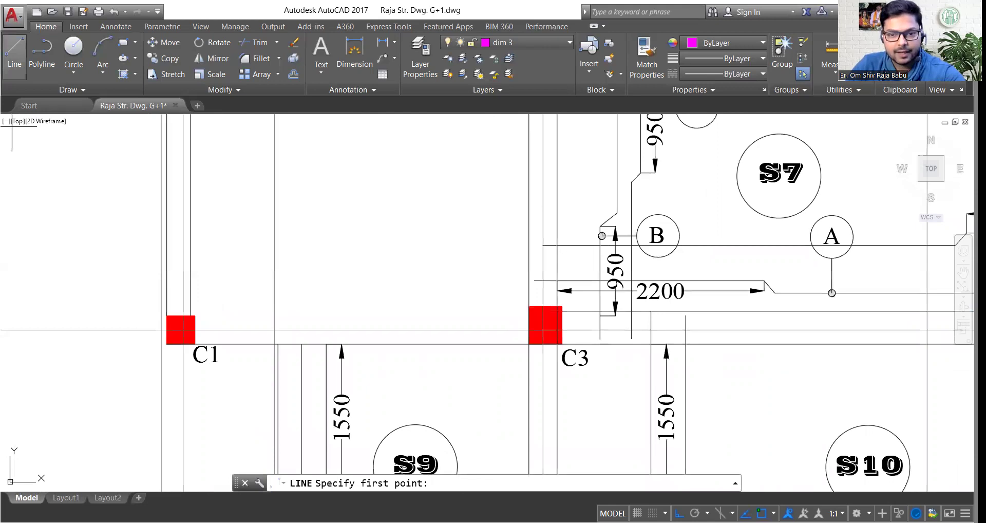
left_click(562, 311)
key("Escape")
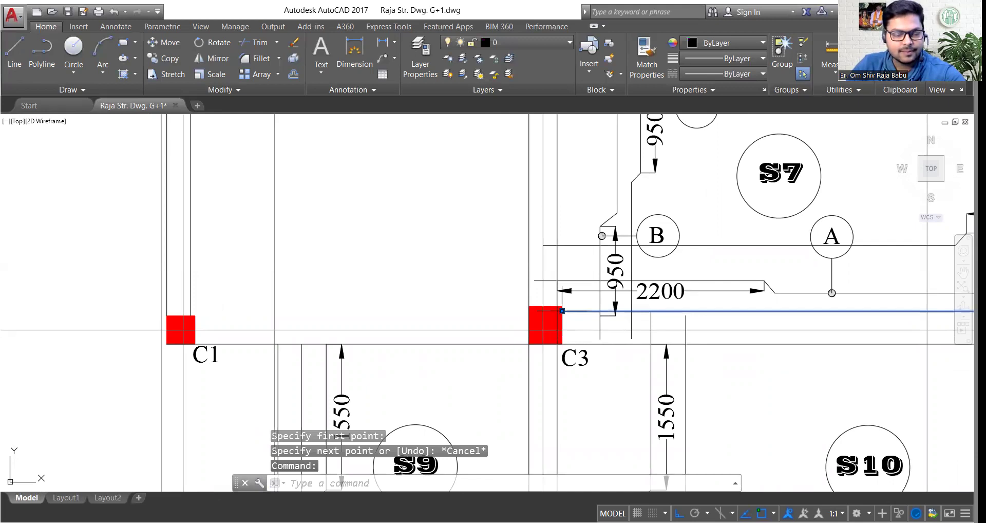
left_click(562, 310)
left_click(562, 310)
scroll(123, 310, "up", 5)
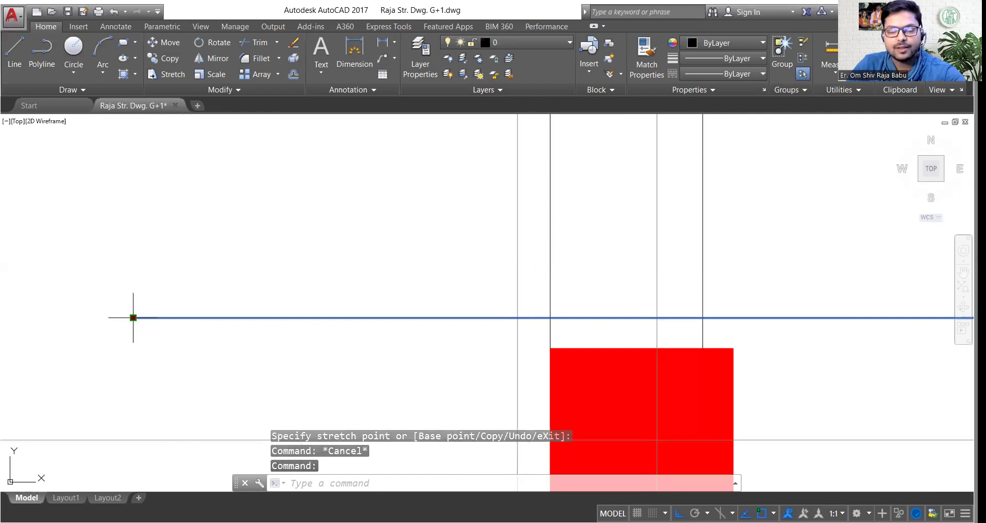
scroll(313, 306, "down", 10)
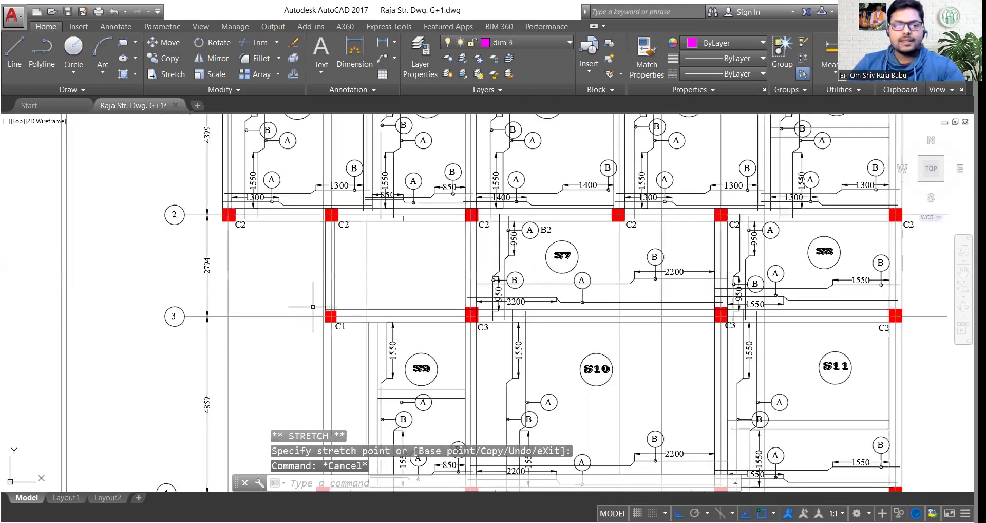
scroll(313, 306, "down", 3)
scroll(313, 306, "down", 2)
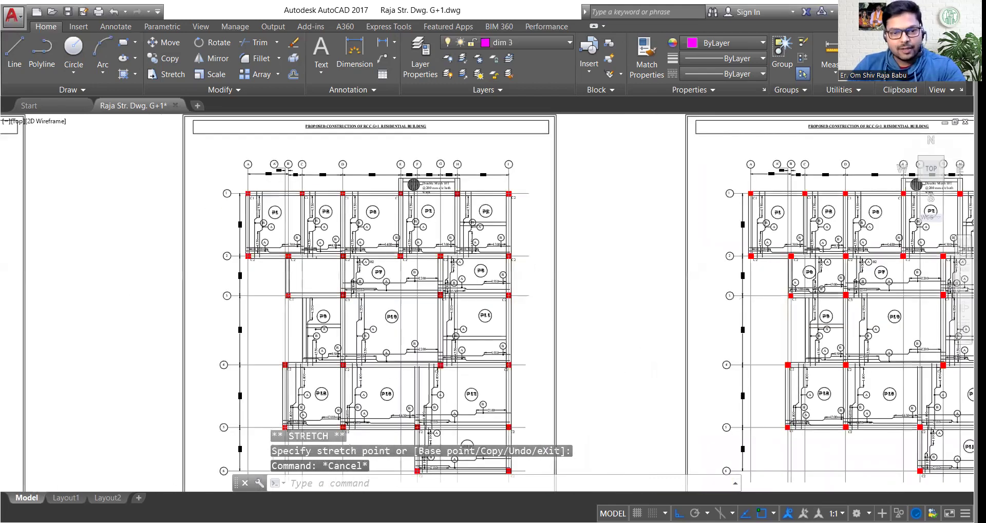
scroll(196, 259, "down", 2)
scroll(56, 318, "up", 3)
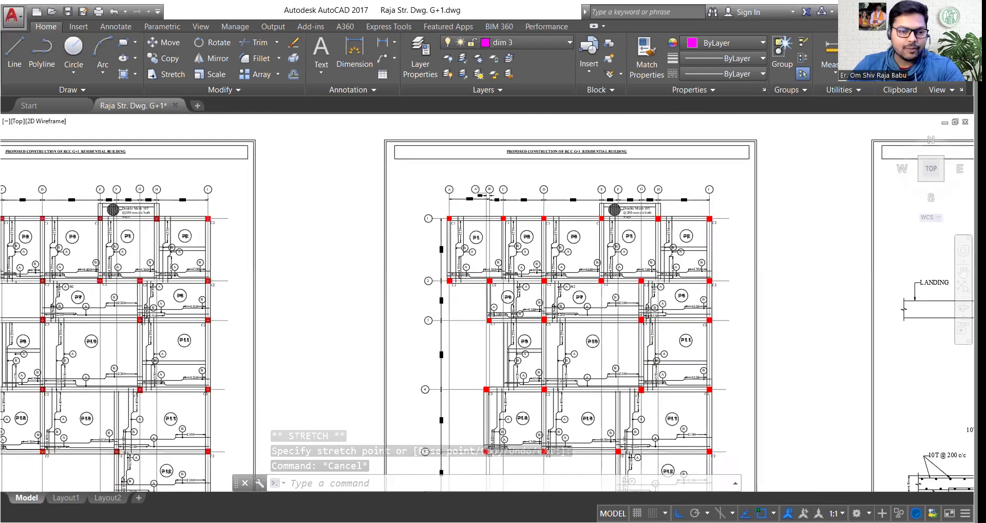
scroll(56, 318, "up", 3)
scroll(57, 318, "up", 2)
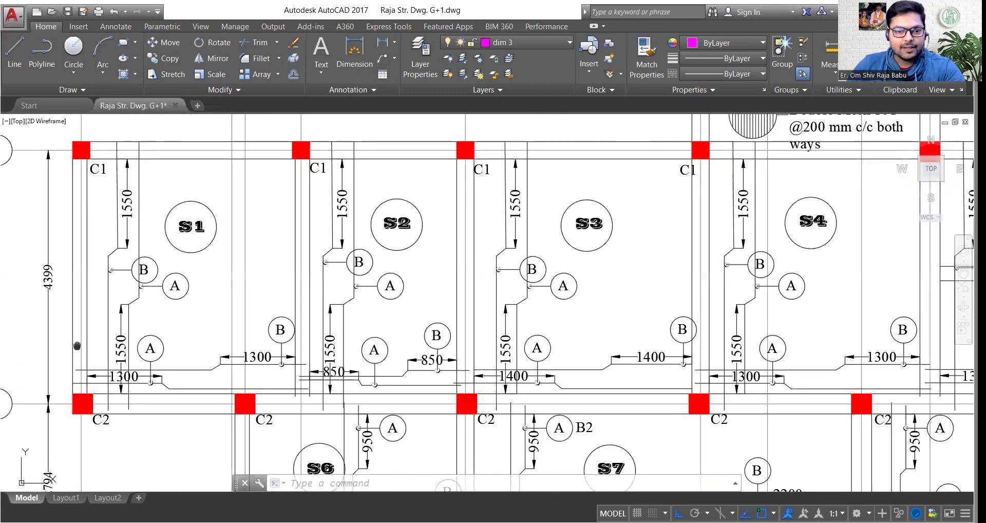
scroll(8, 364, "up", 4)
scroll(245, 406, "down", 2)
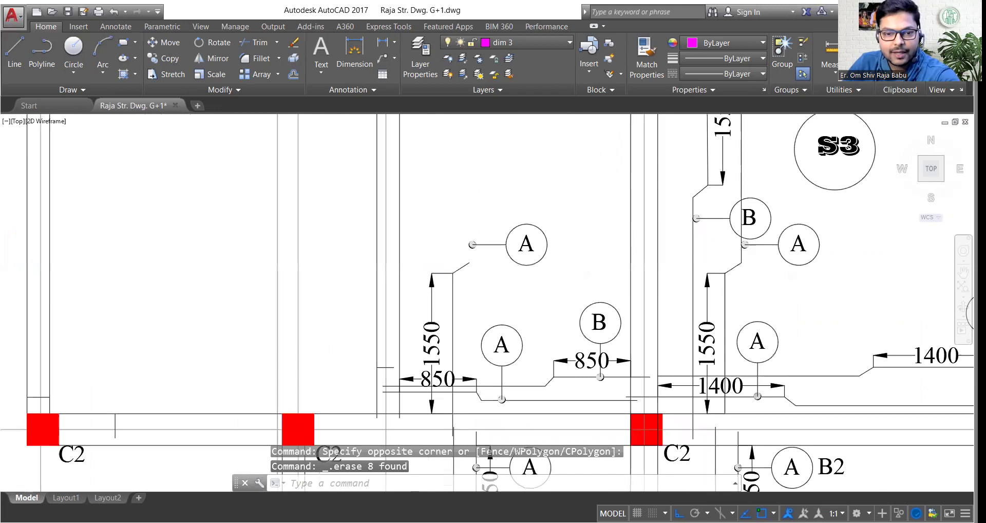
Erase slab S3's rebar lines, tags and dimensions plus a leftover line, keeping its label
scroll(487, 230, "down", 2)
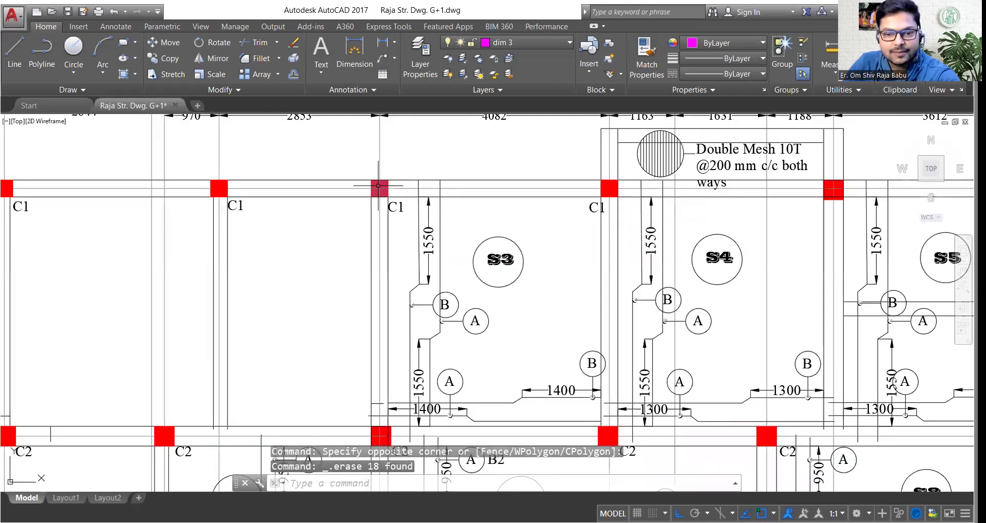
left_click(379, 185)
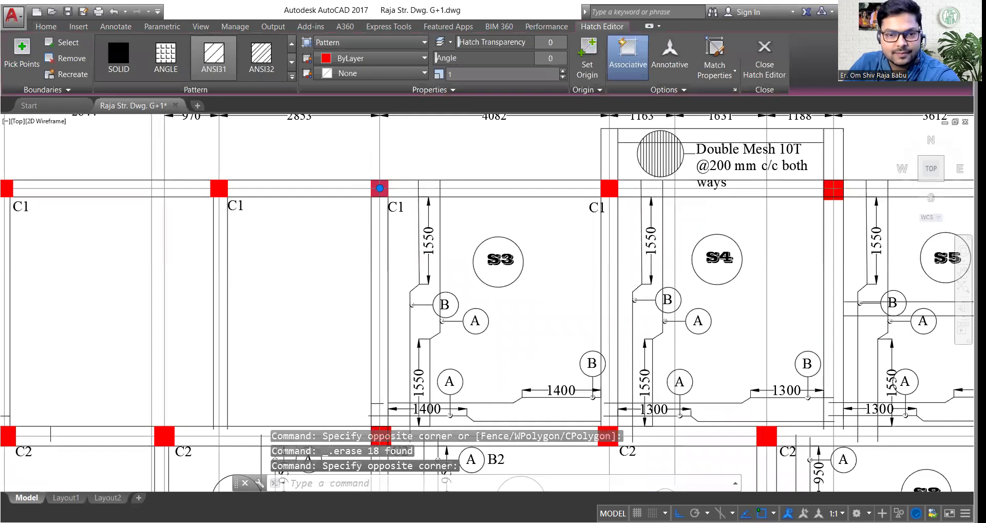
middle_click_drag(501, 272, 473, 253)
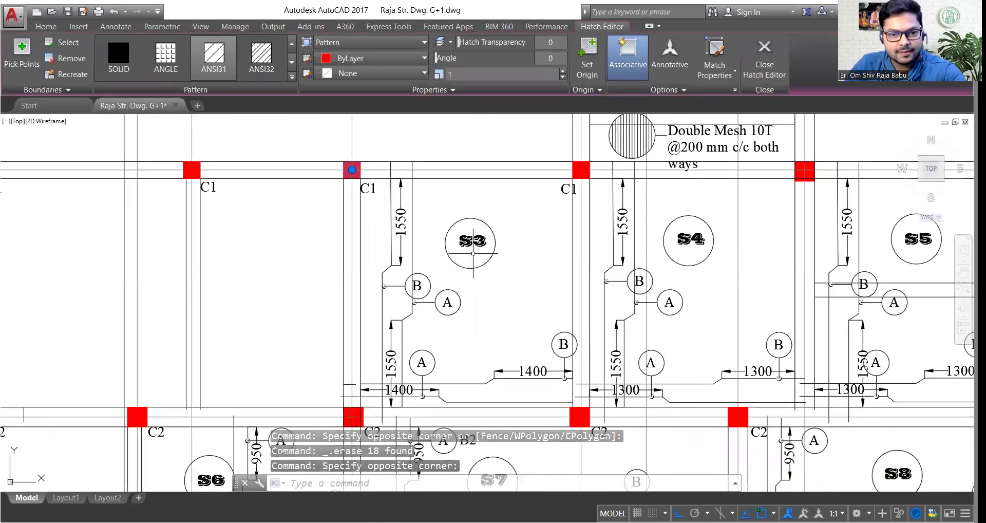
key("Escape")
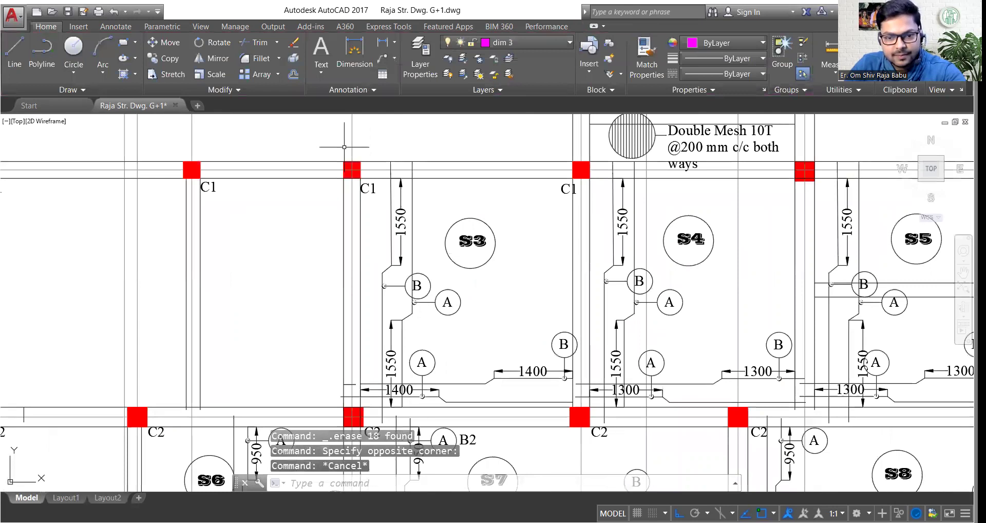
left_click(344, 147)
scroll(579, 363, "up", 2)
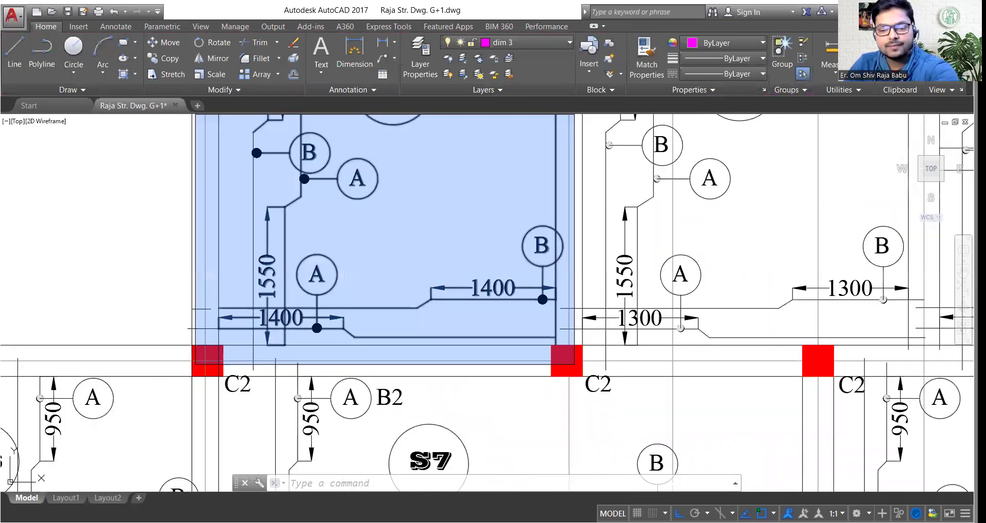
left_click(579, 363)
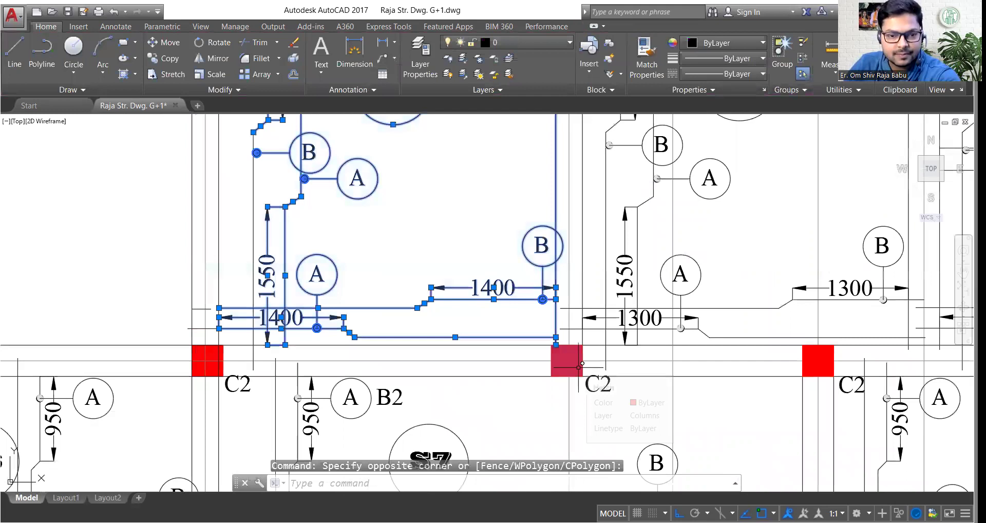
key("Delete")
scroll(512, 380, "down", 2)
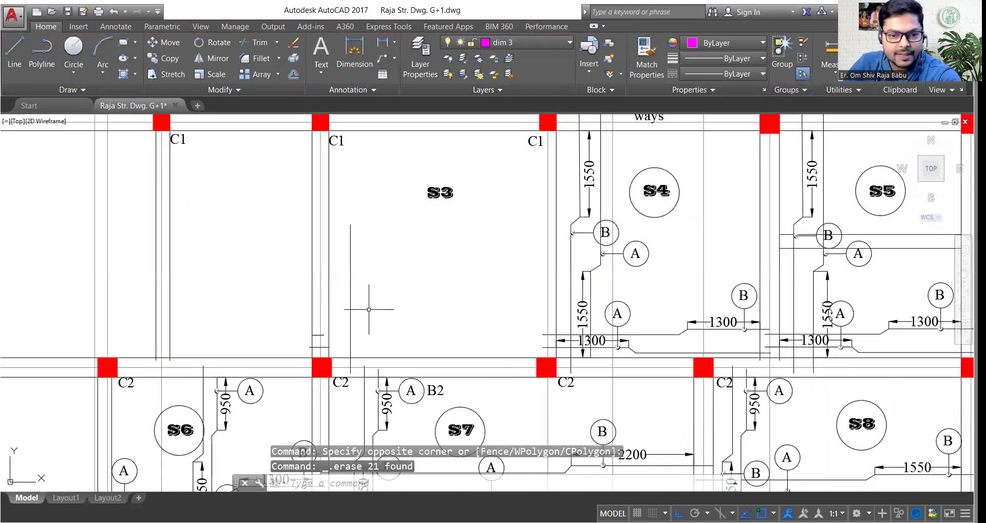
left_click(350, 308)
key("Delete")
scroll(338, 350, "up", 3)
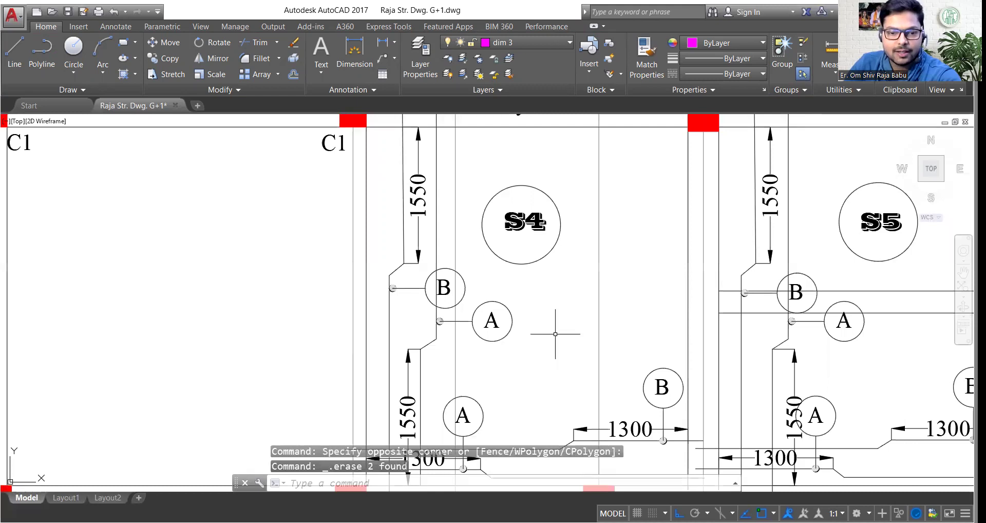
Erase the stray line and 1300 dimension above the beam over the C2 columns
scroll(555, 334, "down", 5)
middle_click_drag(546, 321, 451, 322)
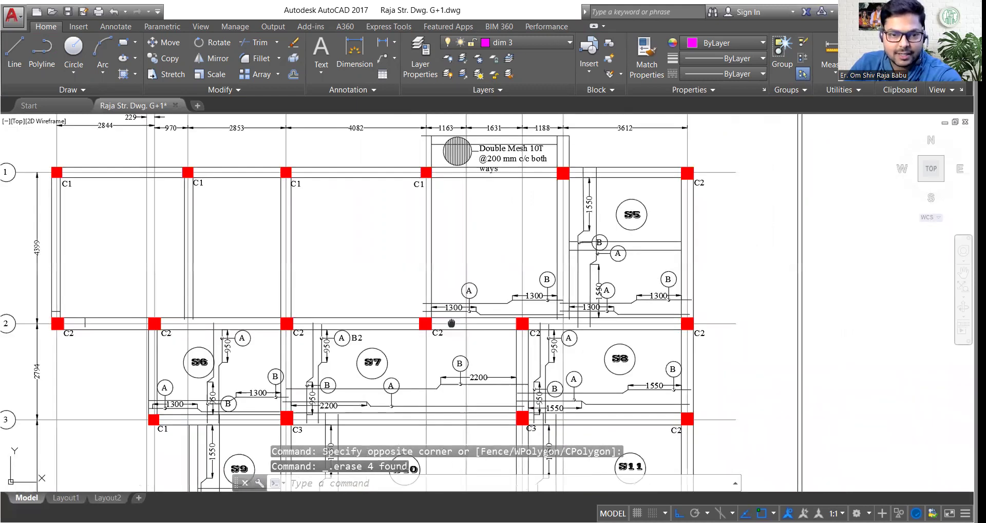
scroll(452, 323, "up", 3)
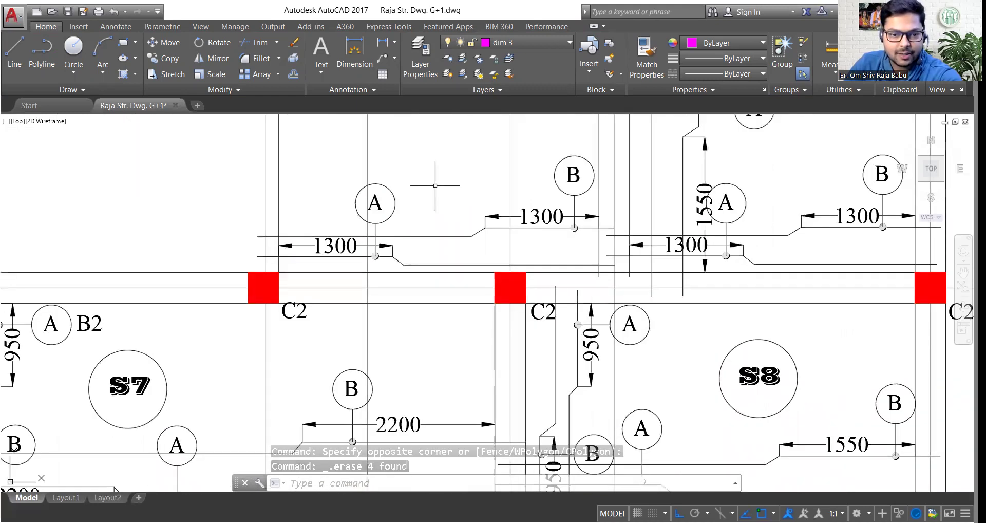
left_click(352, 271)
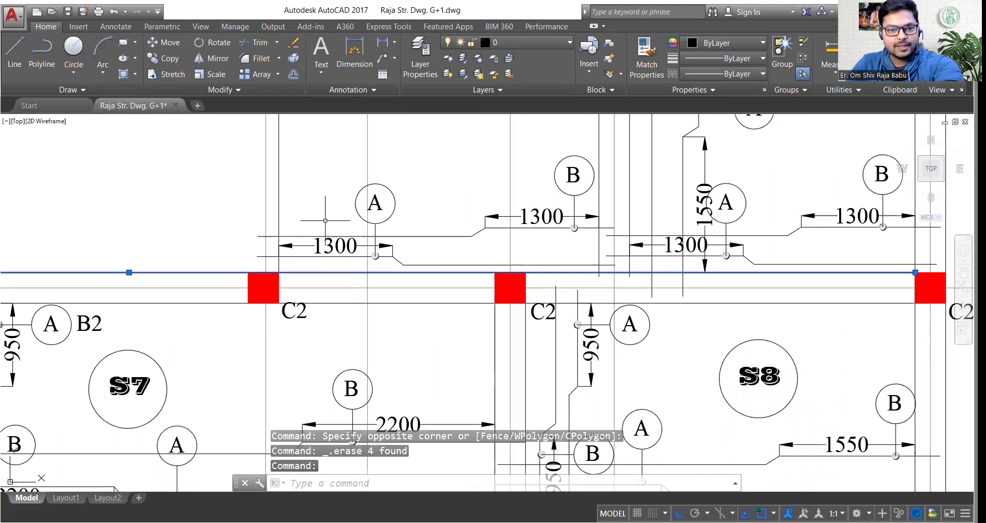
key("Escape")
left_click_drag(339, 251, 319, 189)
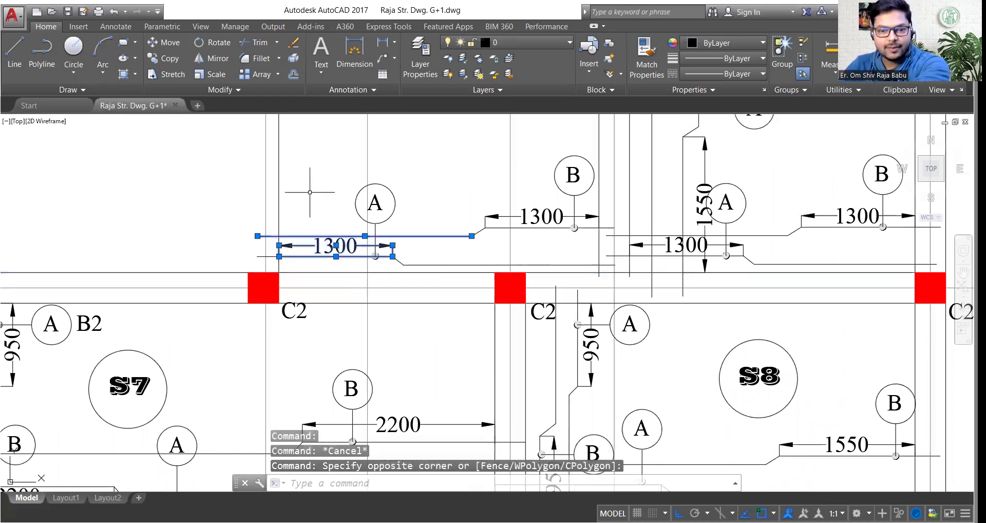
key("Delete")
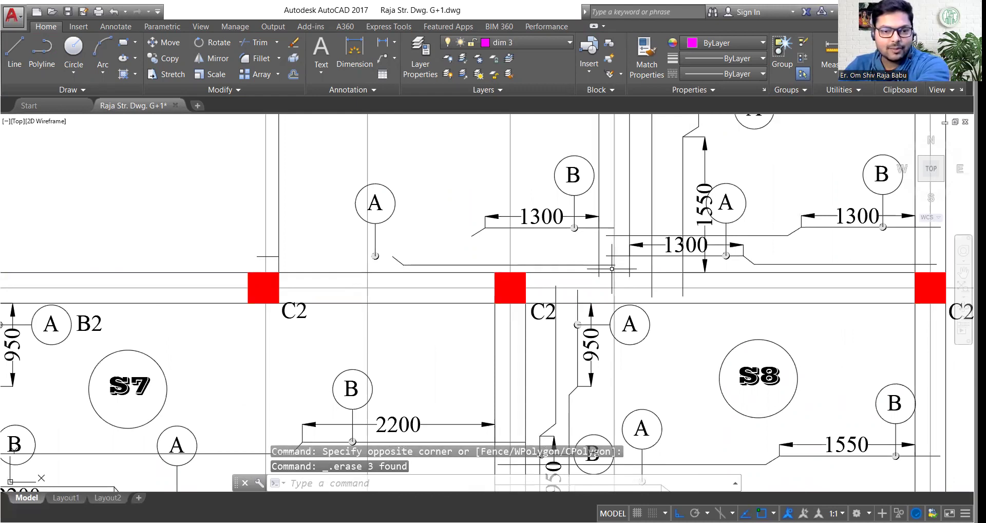
Erase the remaining rebar line and zoom in to inspect slab S5's reinforcement
left_click(611, 268)
key("Delete")
scroll(259, 256, "down", 4)
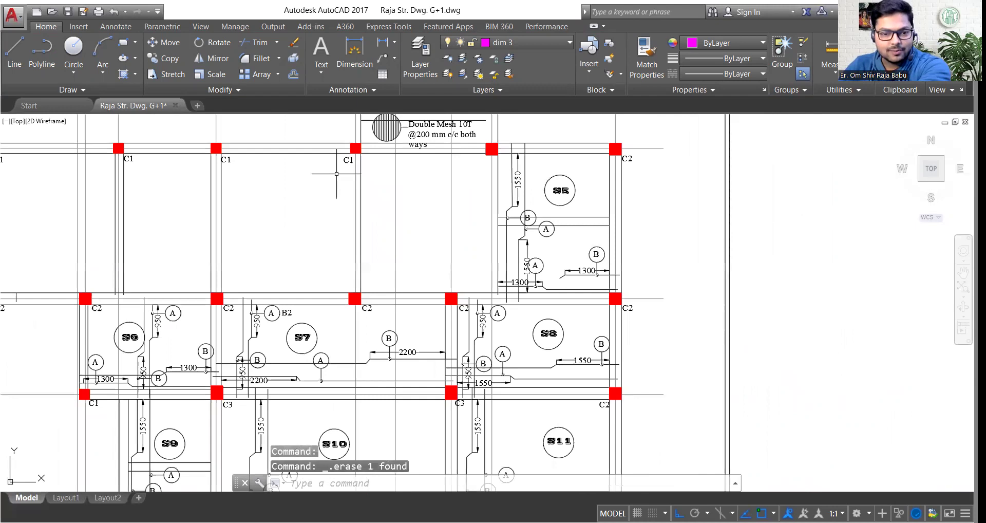
scroll(333, 169, "down", 4)
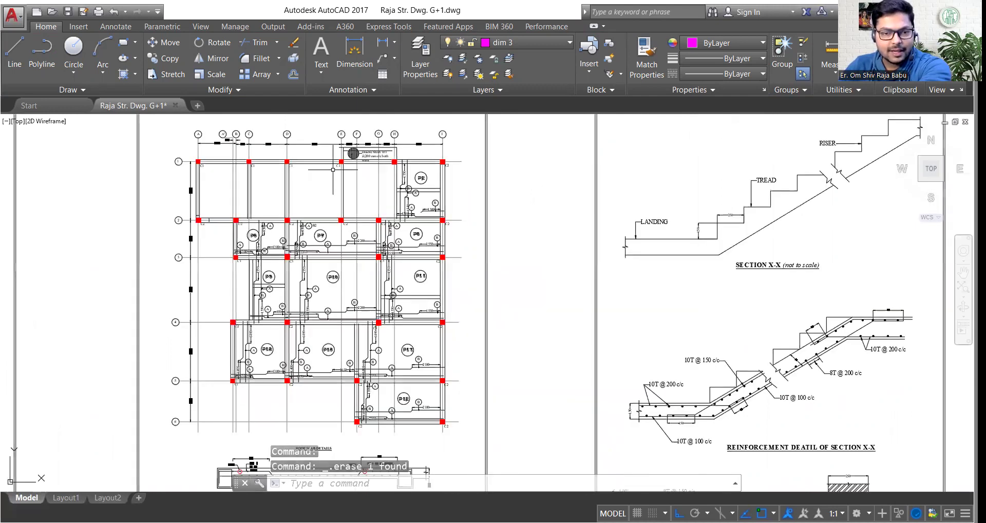
scroll(333, 169, "up", 5)
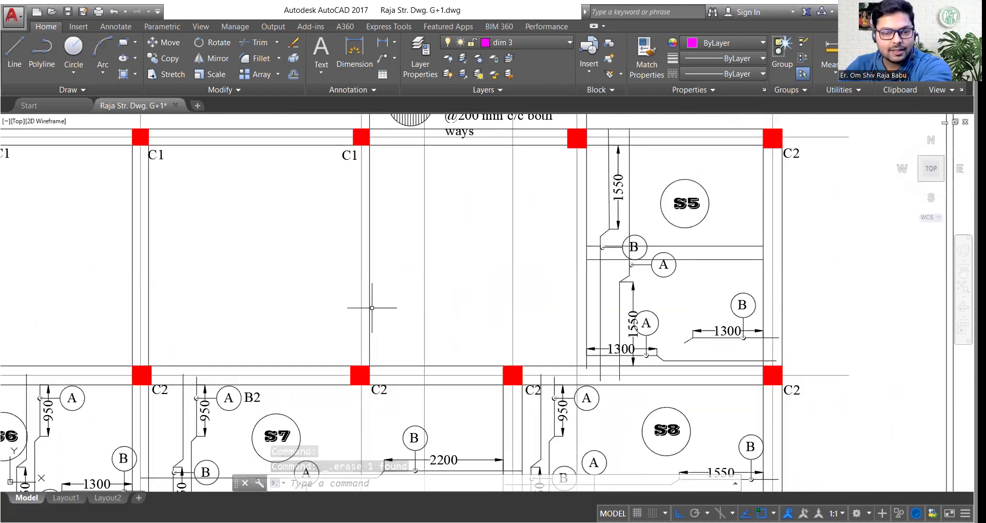
scroll(372, 308, "down", 2)
scroll(349, 174, "up", 2)
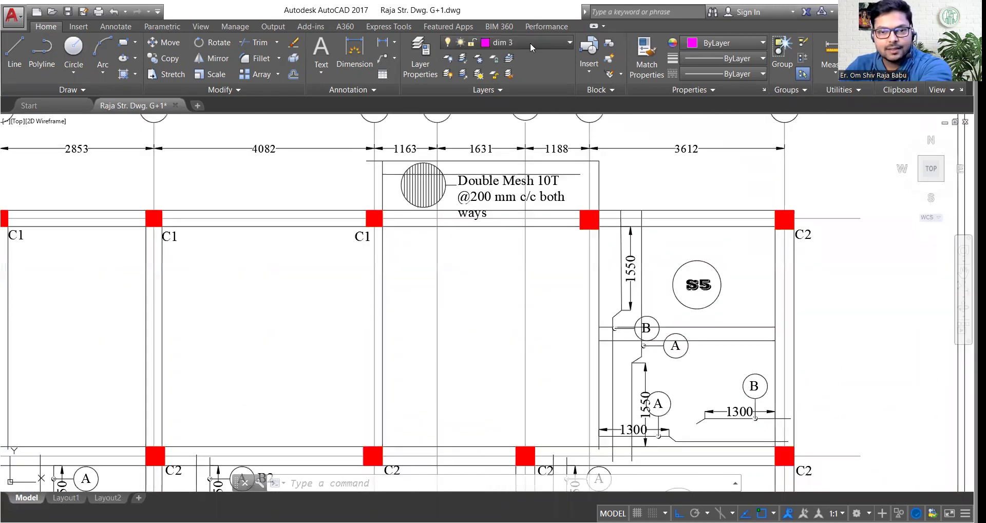
Make layer 0 the current layer
scroll(539, 54, "up", 8)
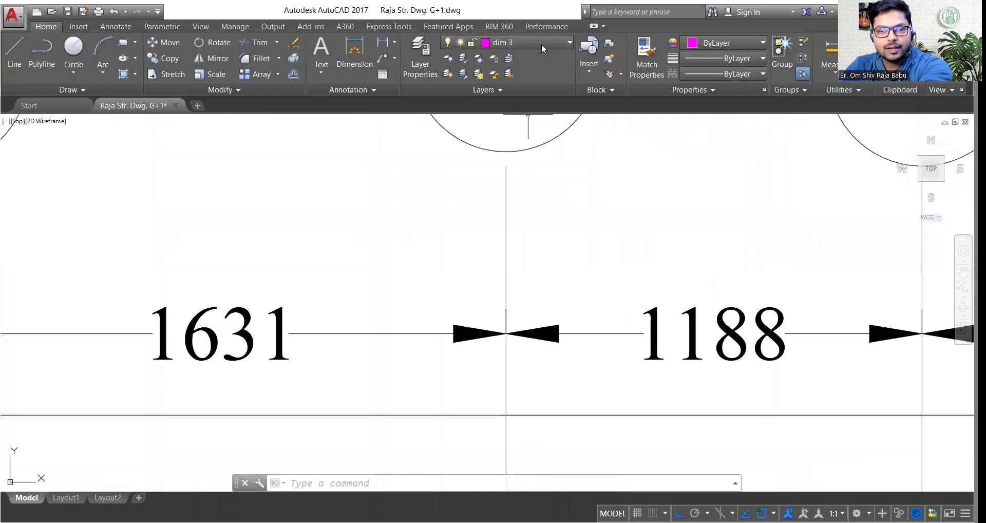
left_click(524, 43)
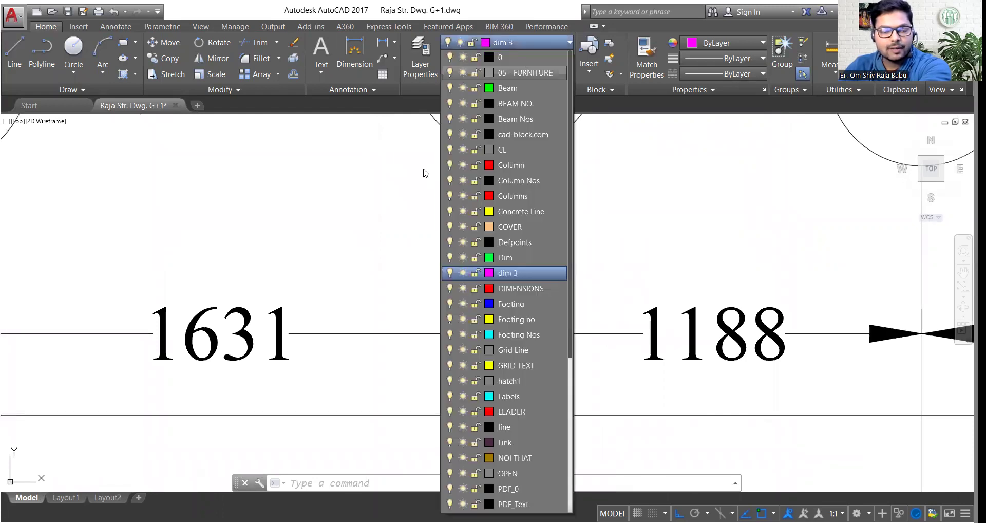
left_click(501, 57)
scroll(431, 177, "down", 8)
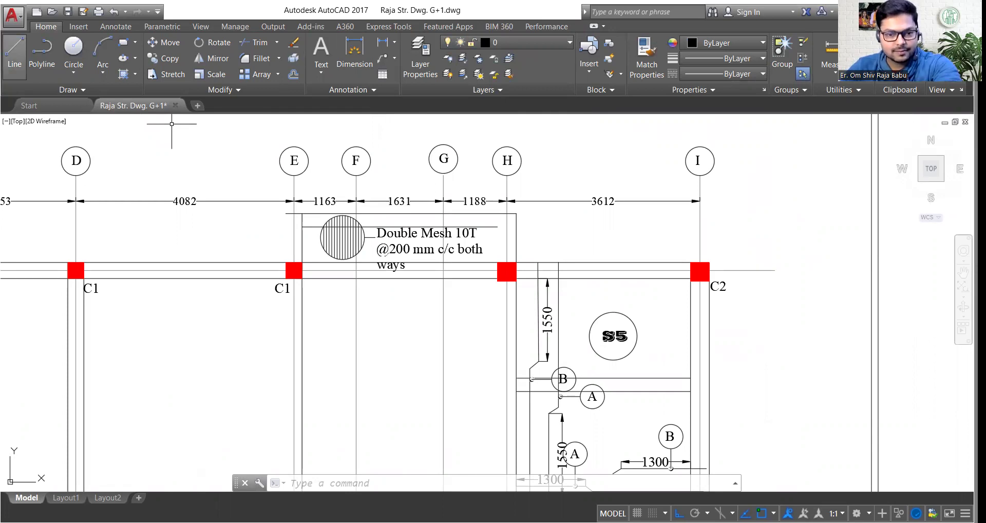
Window-select and delete slab S5's label, bars, tags and dimensions
key("Escape")
middle_click_drag(475, 400, 358, 285)
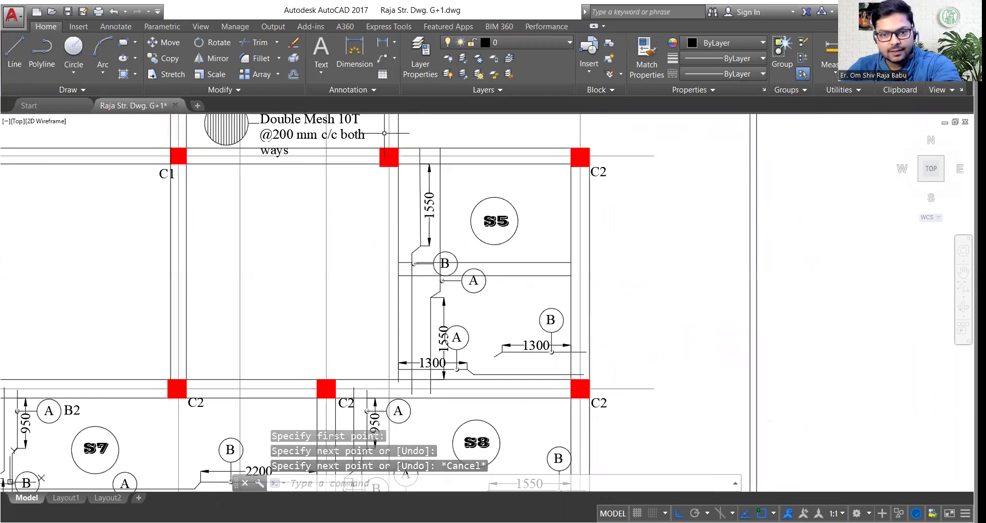
left_click(384, 133)
left_click(593, 394)
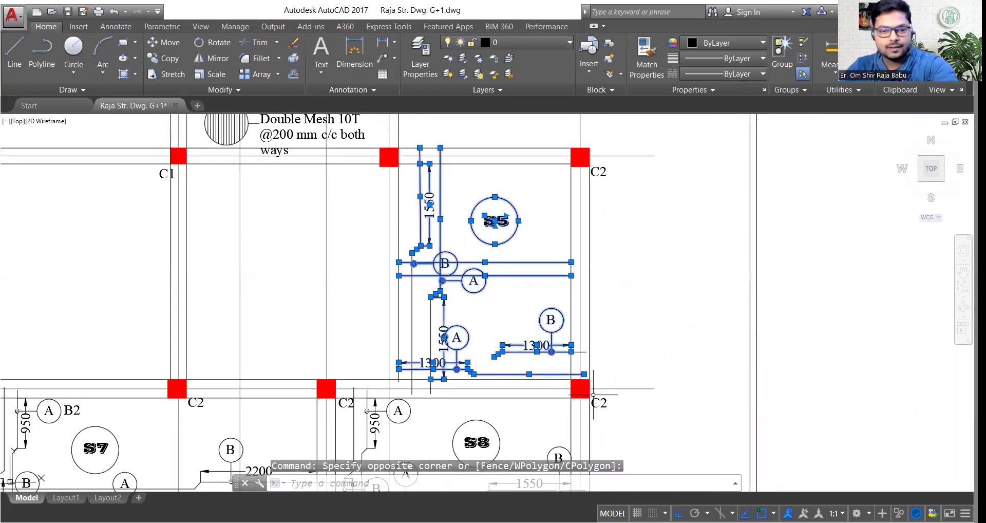
key("Delete")
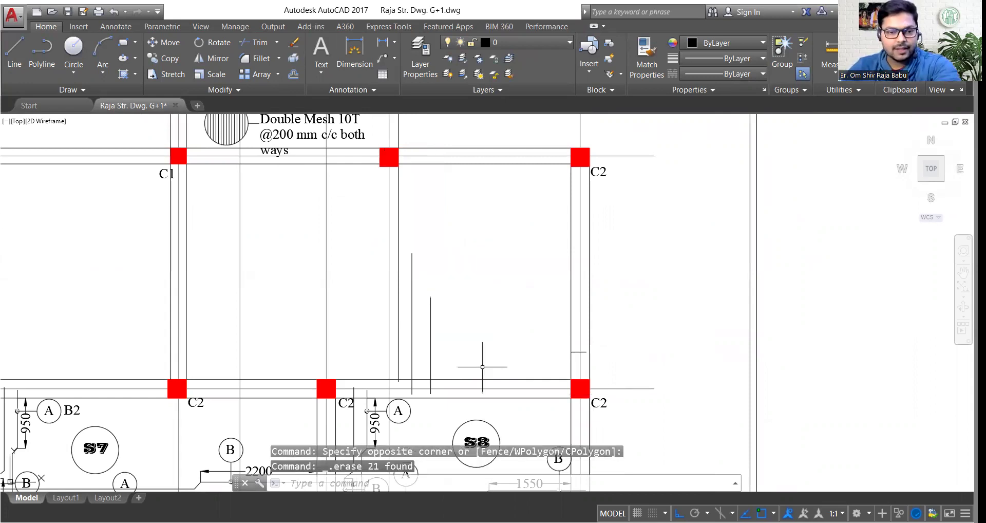
scroll(357, 324, "up", 2)
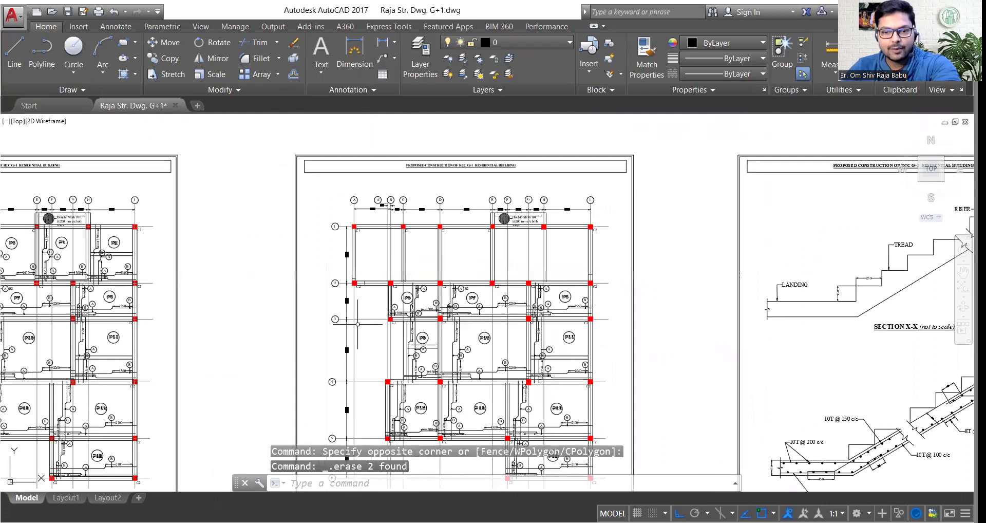
Delete S7's bars, bubbles and 950 dimension, then the leftover 2200 dimension and line pieces
scroll(418, 316, "up", 6)
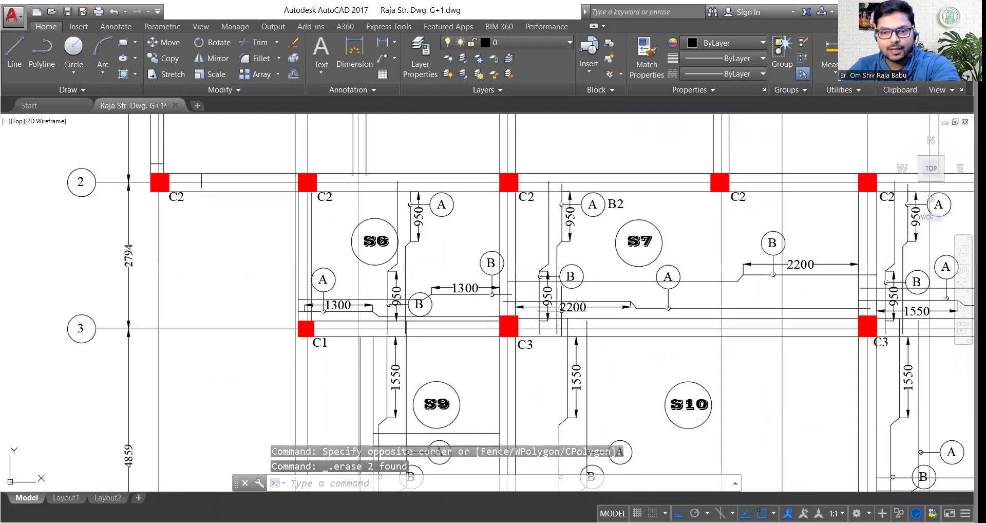
left_click(698, 316)
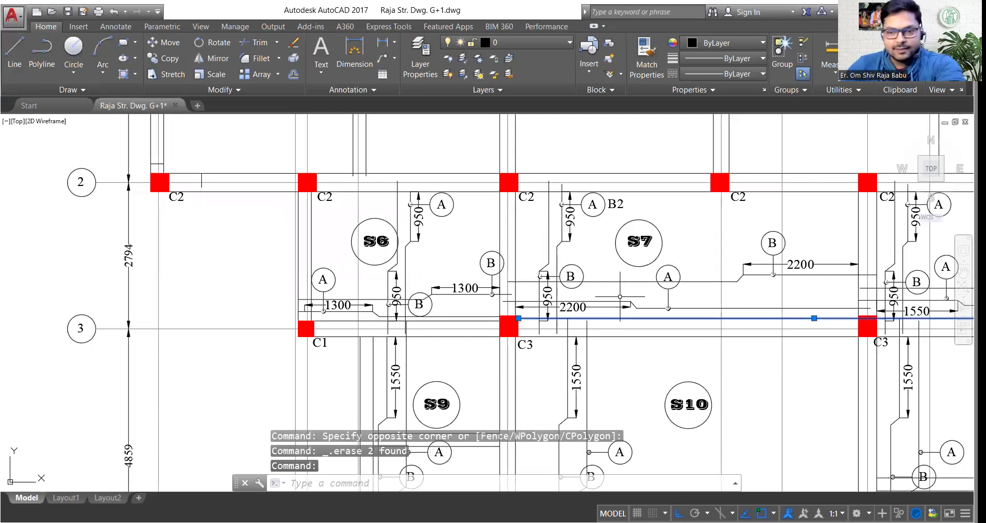
left_click_drag(619, 296, 847, 279)
key("Delete")
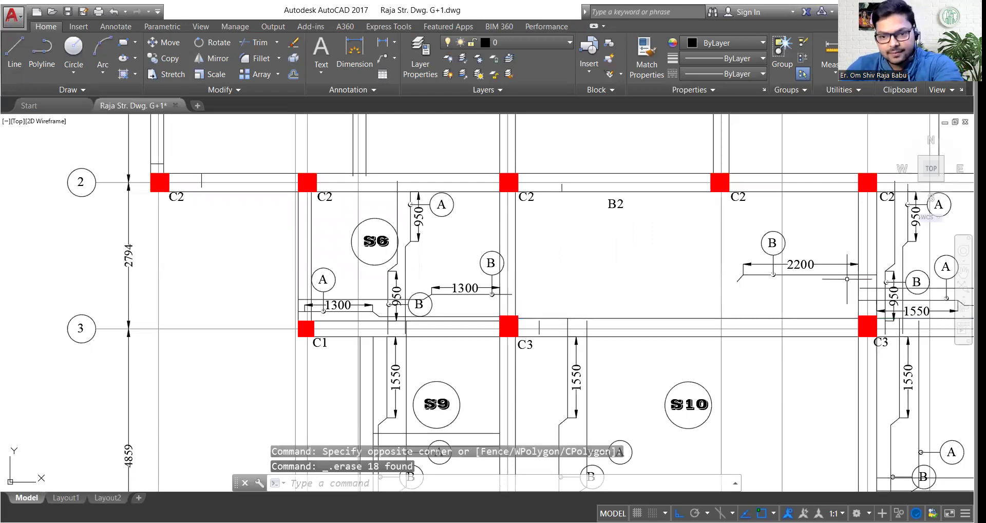
left_click_drag(846, 279, 783, 280)
key("Delete")
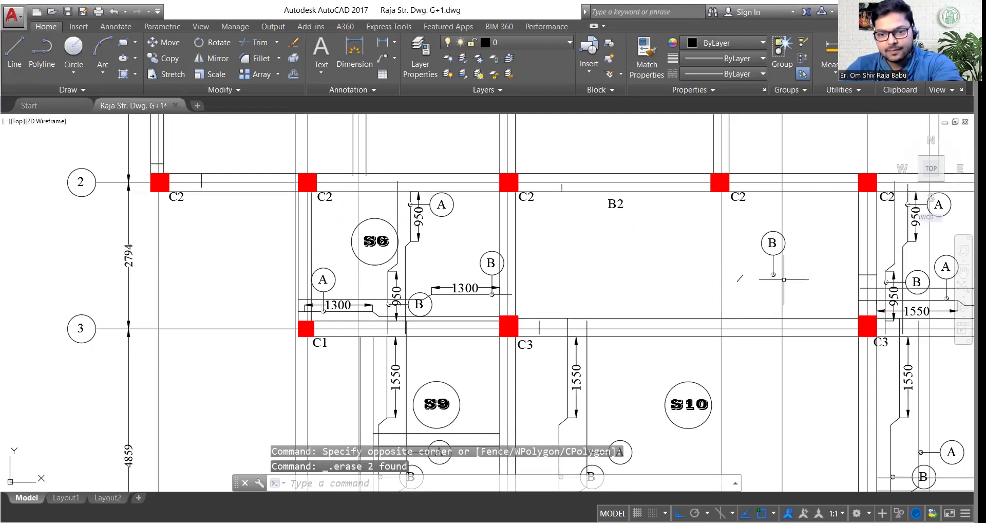
scroll(753, 276, "up", 6)
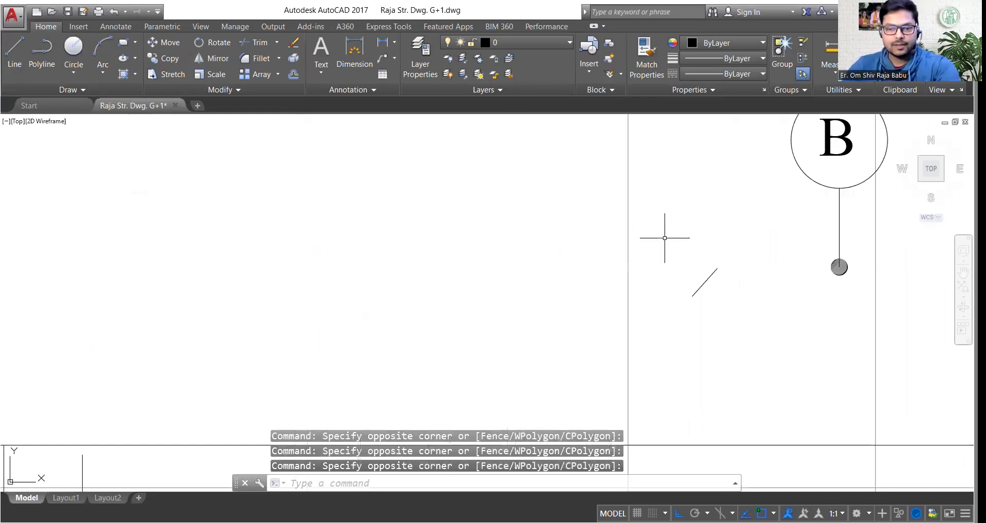
key("Delete")
scroll(715, 352, "down", 5)
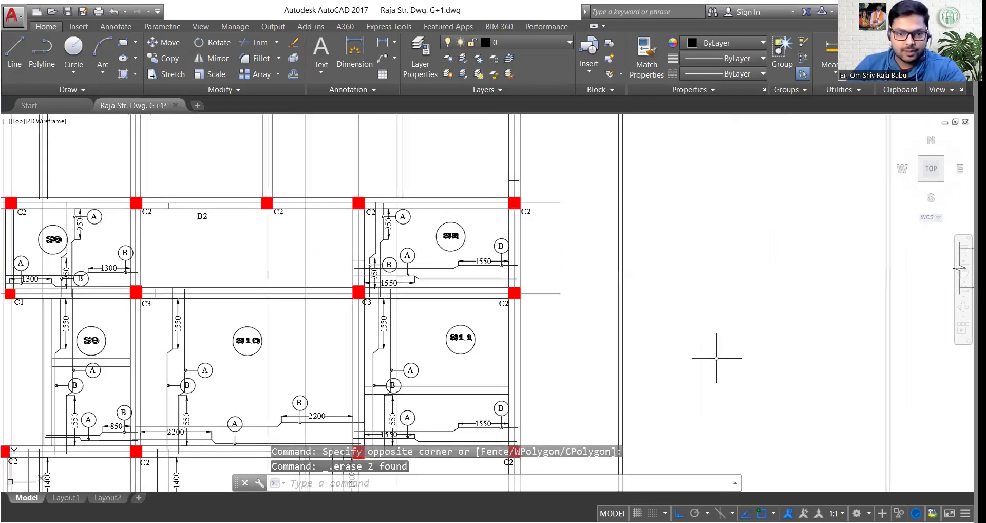
Select slab S8's long bar, B bubble, dimensions and label
middle_click_drag(293, 268, 300, 282)
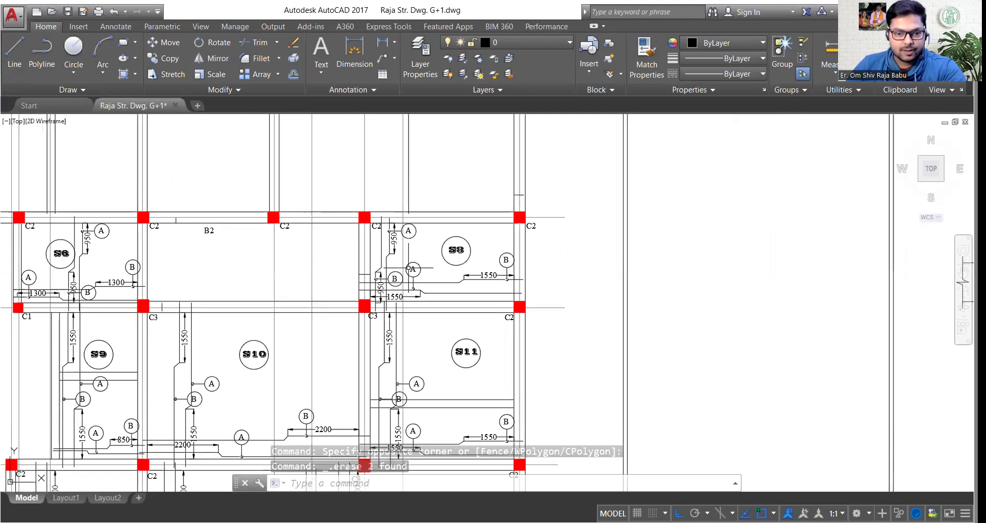
scroll(396, 250, "up", 2)
scroll(362, 303, "up", 6)
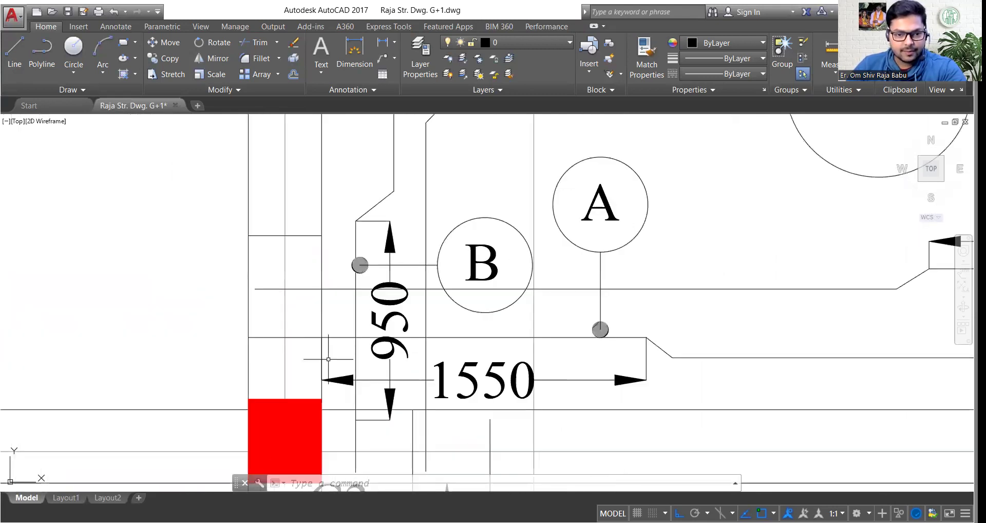
left_click(321, 262)
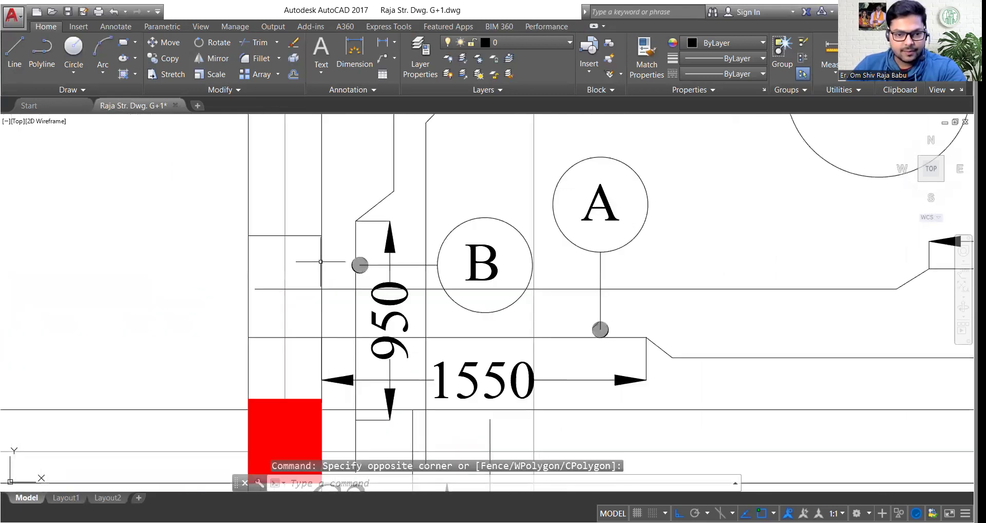
left_click(311, 348)
scroll(399, 258, "down", 4)
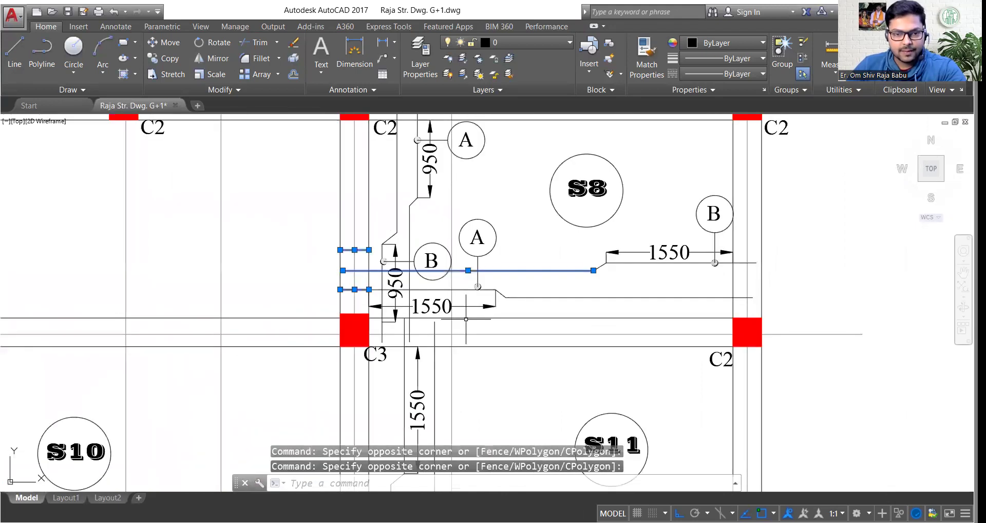
scroll(469, 314, "down", 5)
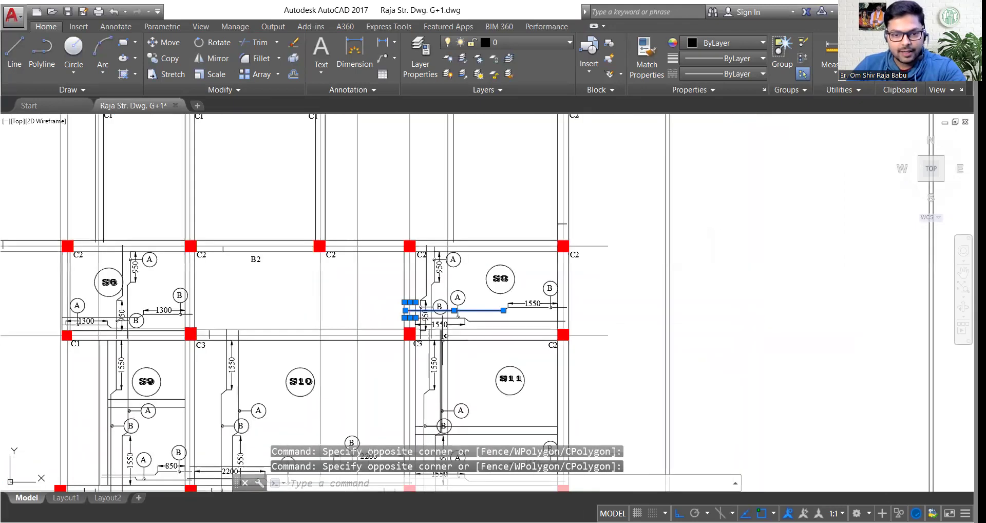
scroll(416, 302, "up", 2)
scroll(444, 326, "up", 5)
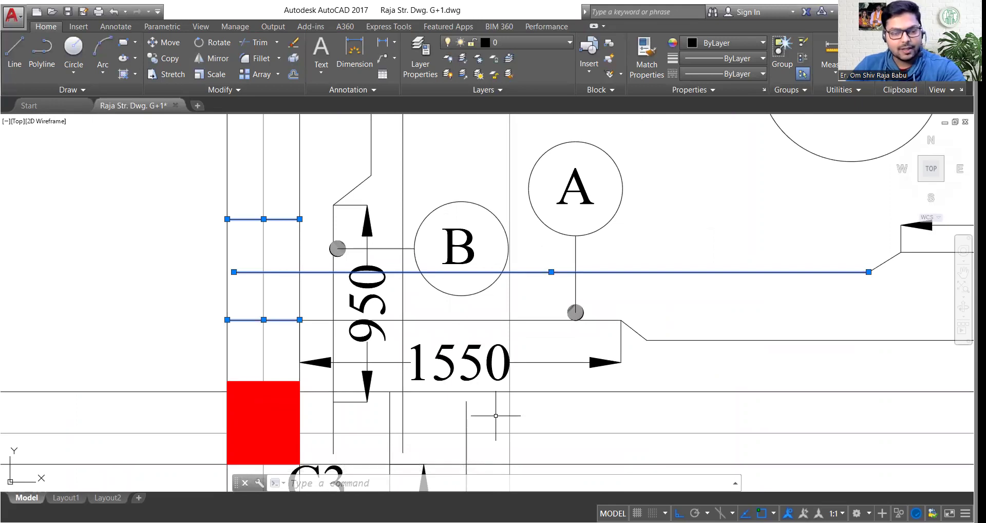
left_click_drag(496, 415, 703, 413)
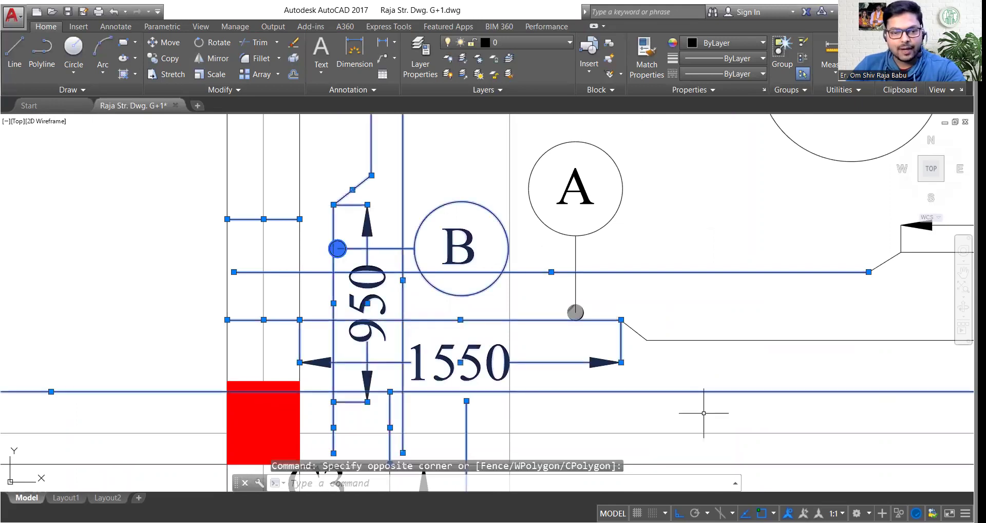
scroll(391, 244, "down", 4)
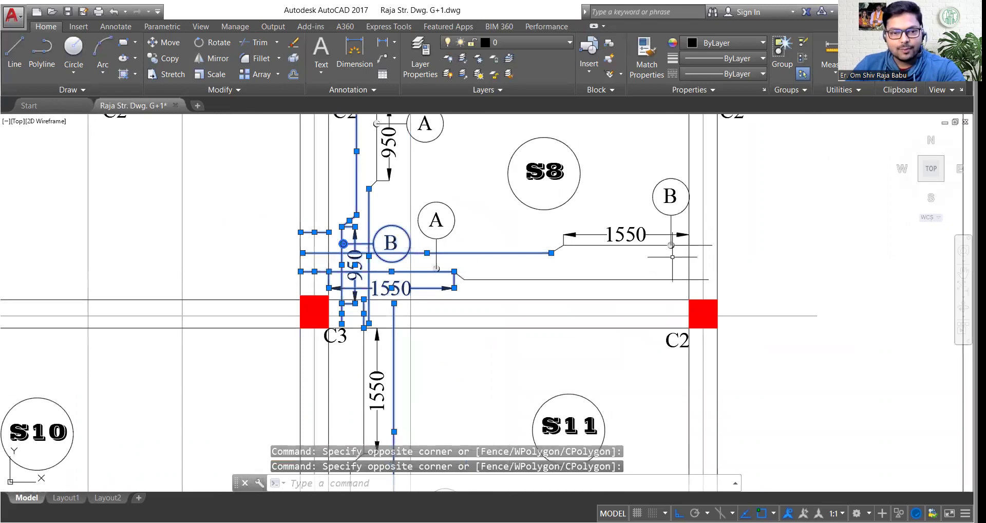
scroll(417, 258, "down", 2)
left_click(396, 218)
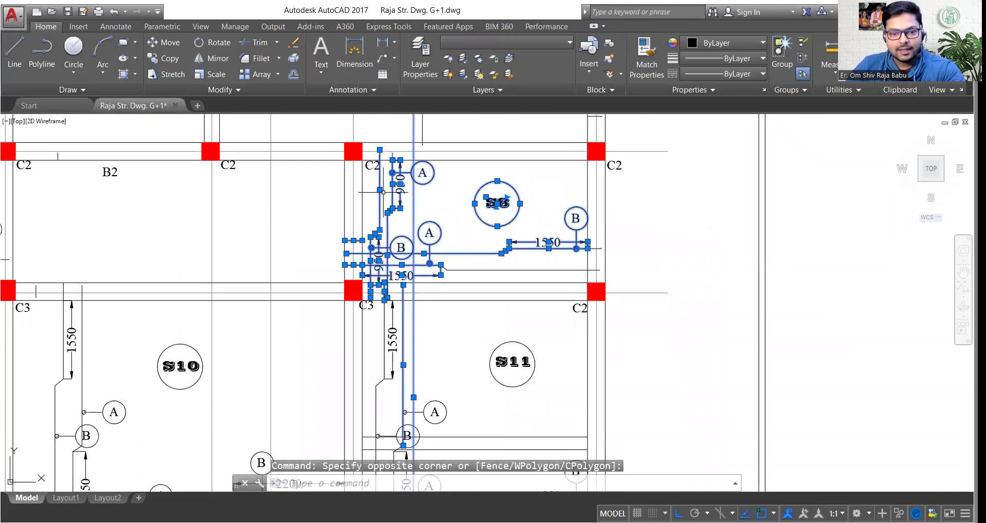
scroll(454, 263, "down", 4)
scroll(444, 334, "up", 6)
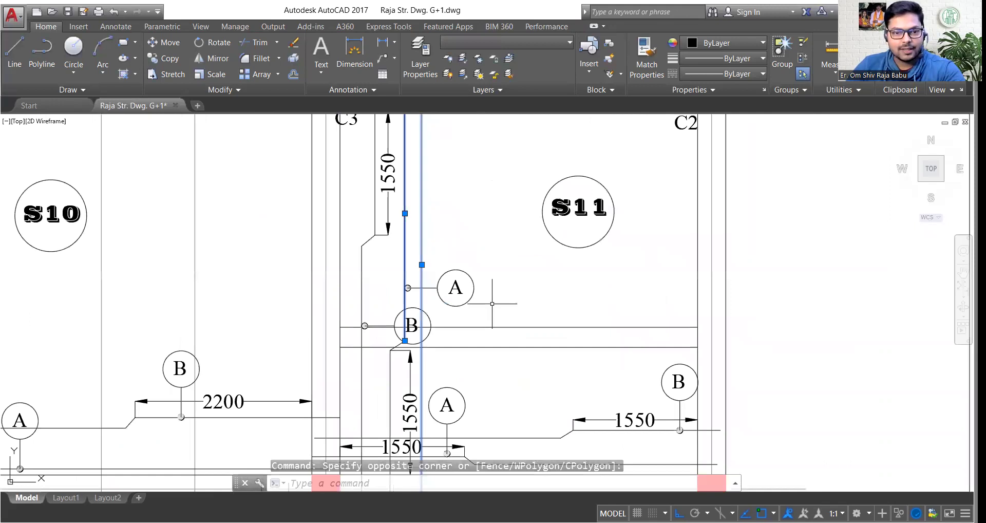
Add the bars, tags and dimensions of slabs S11 through S15 to the selection
middle_click_drag(492, 303, 506, 321)
left_click(378, 247)
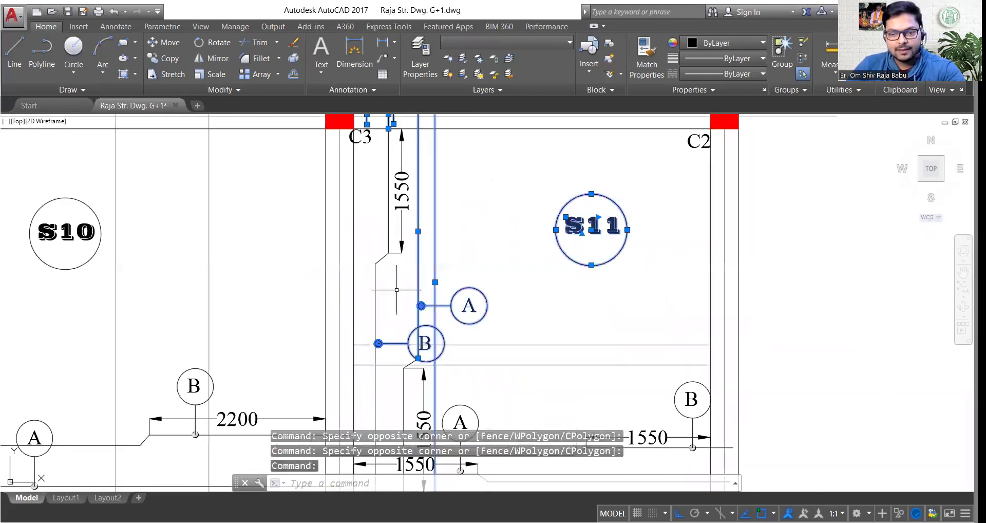
scroll(396, 289, "down", 3)
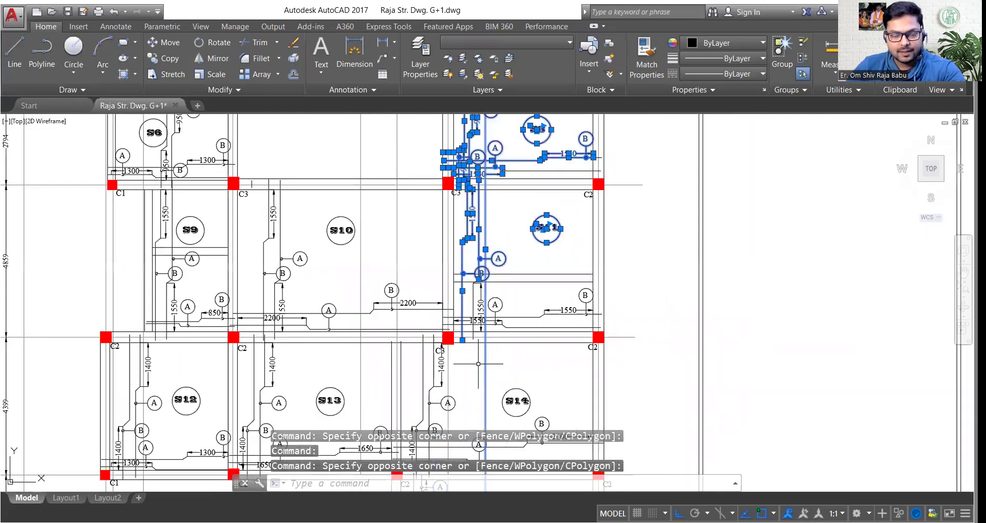
middle_click_drag(478, 364, 456, 250)
scroll(437, 268, "down", 5)
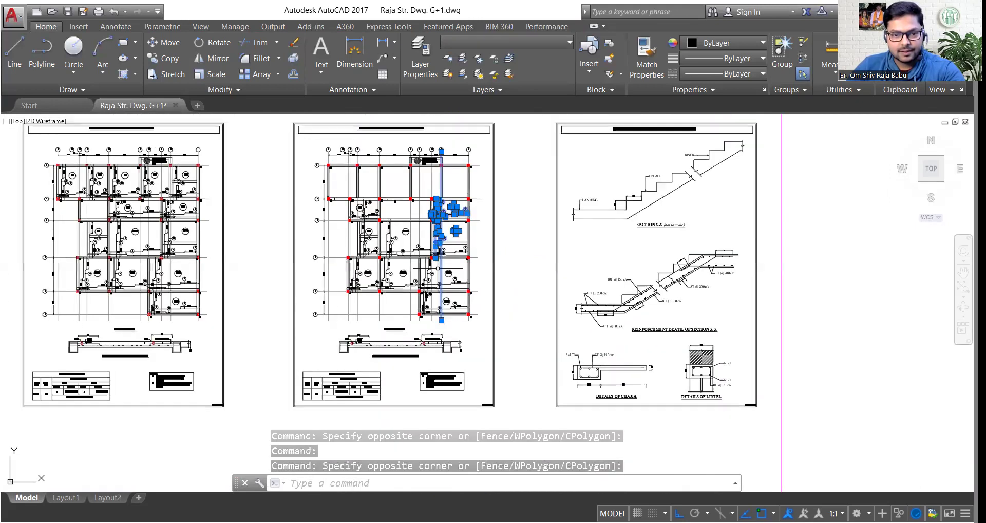
scroll(446, 287, "up", 5)
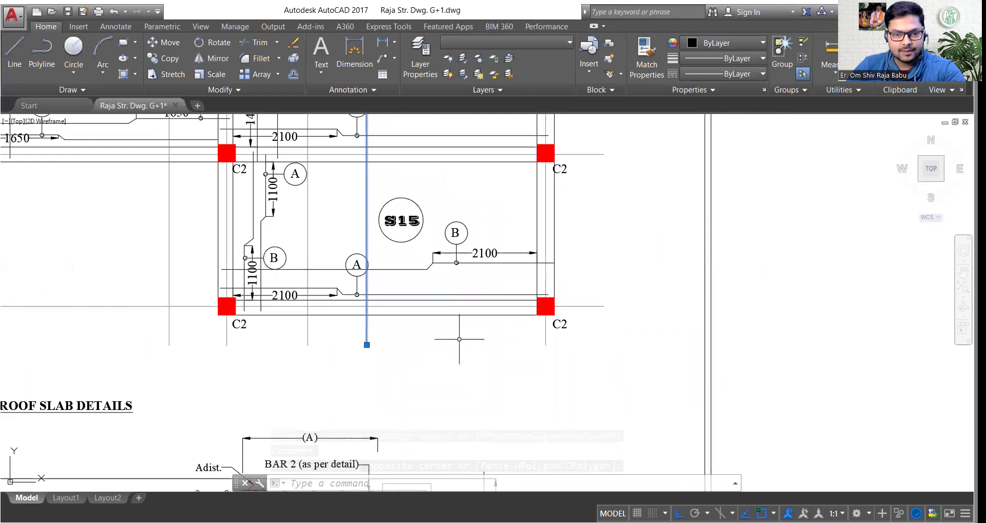
left_click(490, 288)
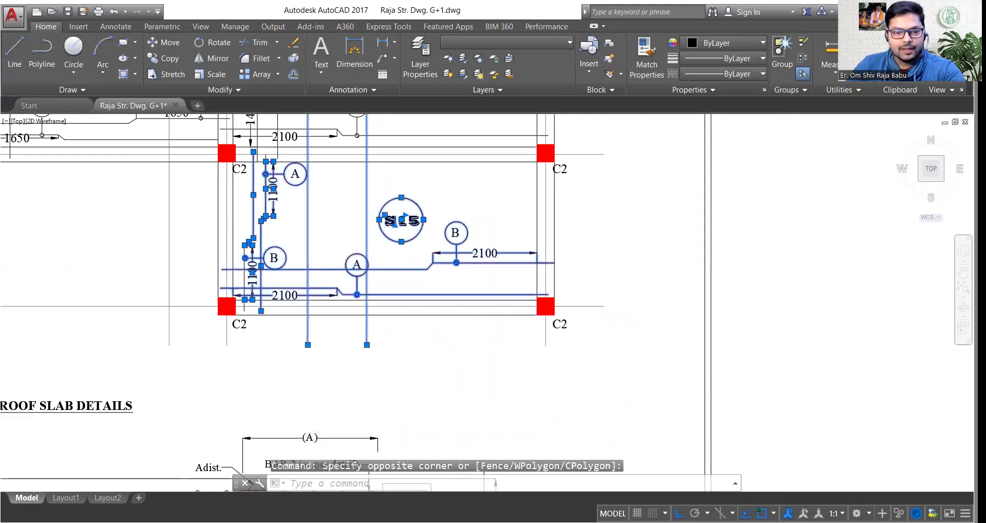
scroll(332, 298, "down", 2)
scroll(462, 288, "up", 1)
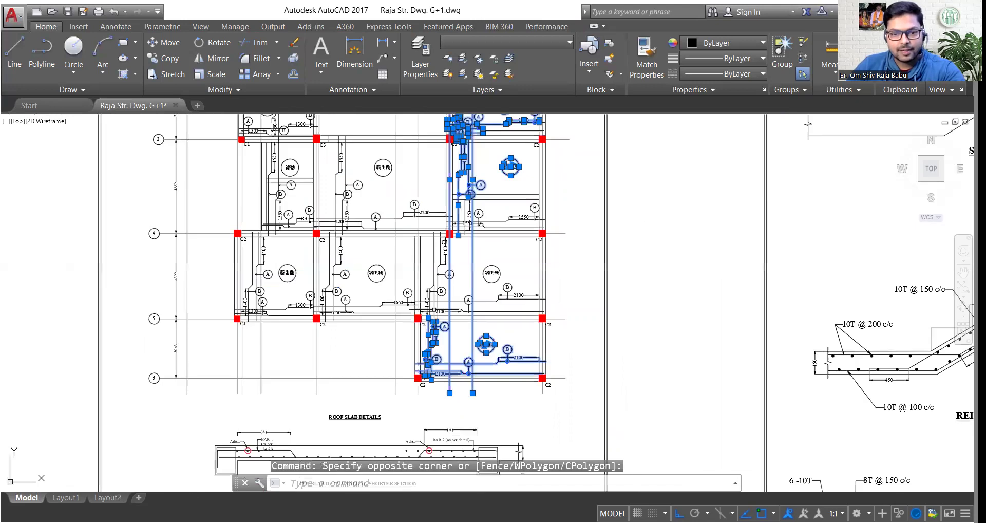
scroll(474, 289, "up", 4)
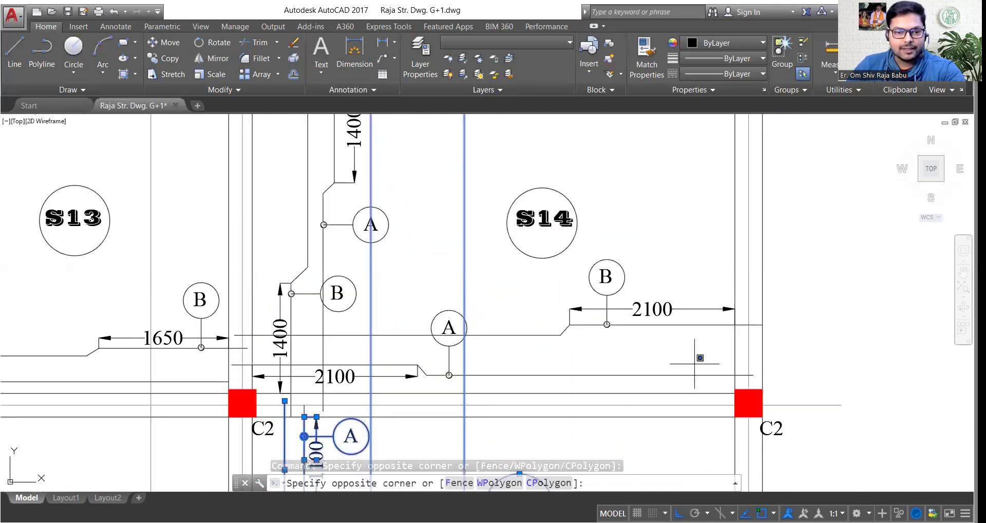
left_click(699, 358)
scroll(459, 238, "down", 4)
scroll(379, 296, "up", 2)
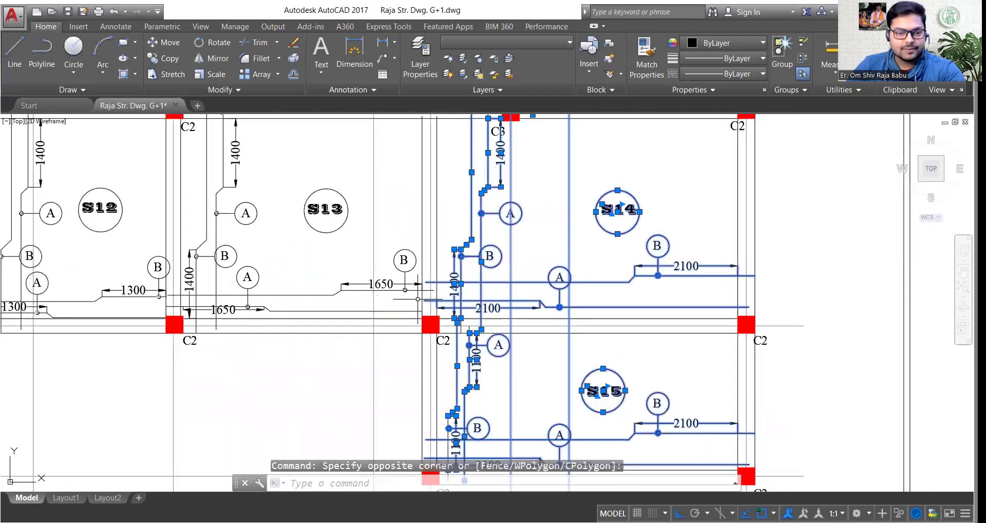
scroll(360, 315, "down", 2)
left_click(276, 315)
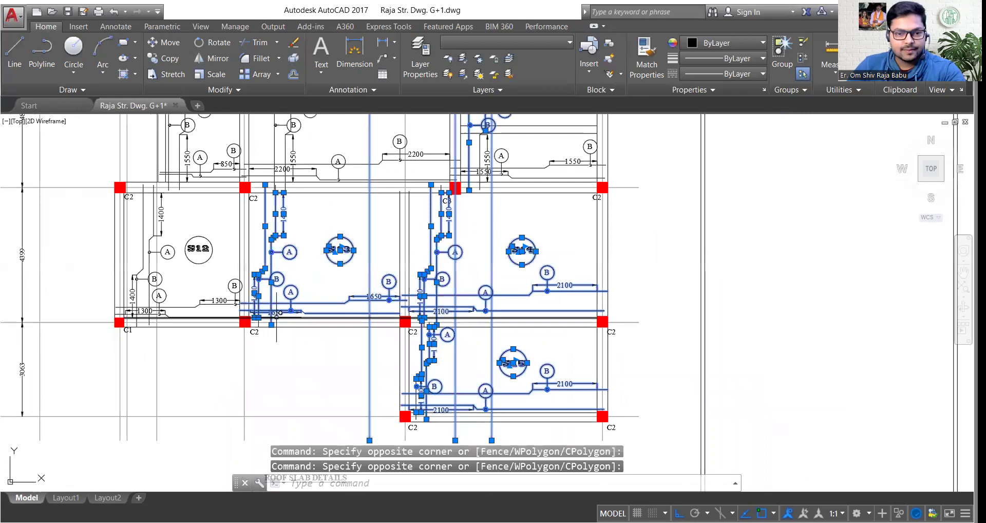
scroll(276, 314, "up", 6)
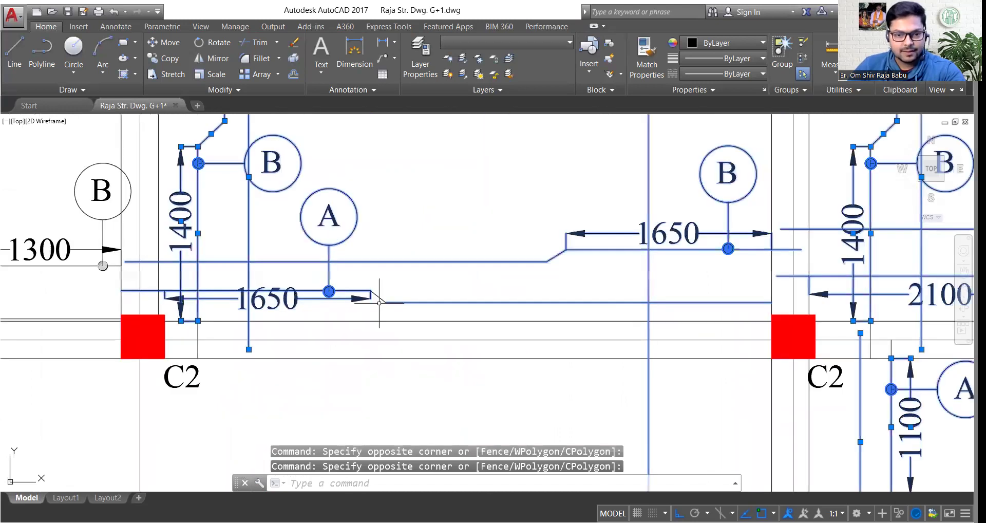
scroll(379, 303, "down", 4)
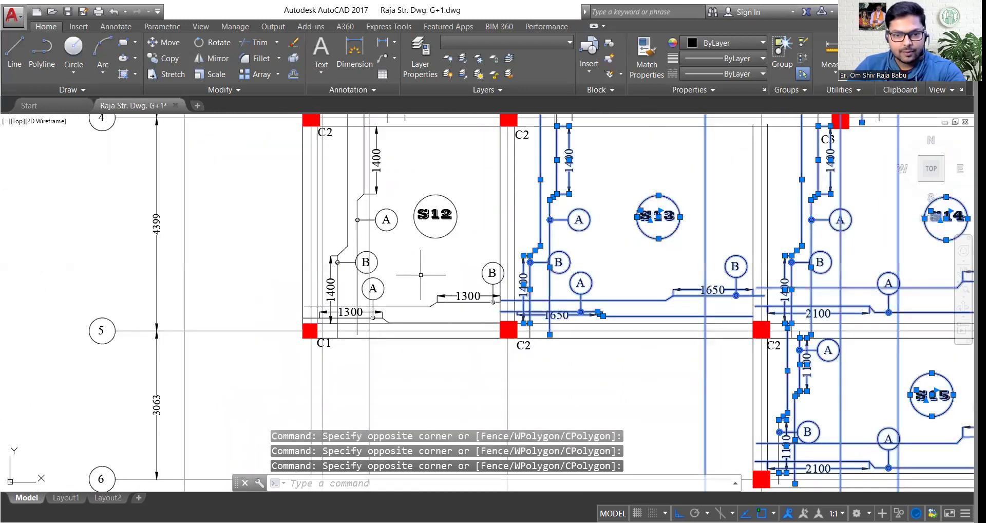
scroll(471, 304, "up", 2)
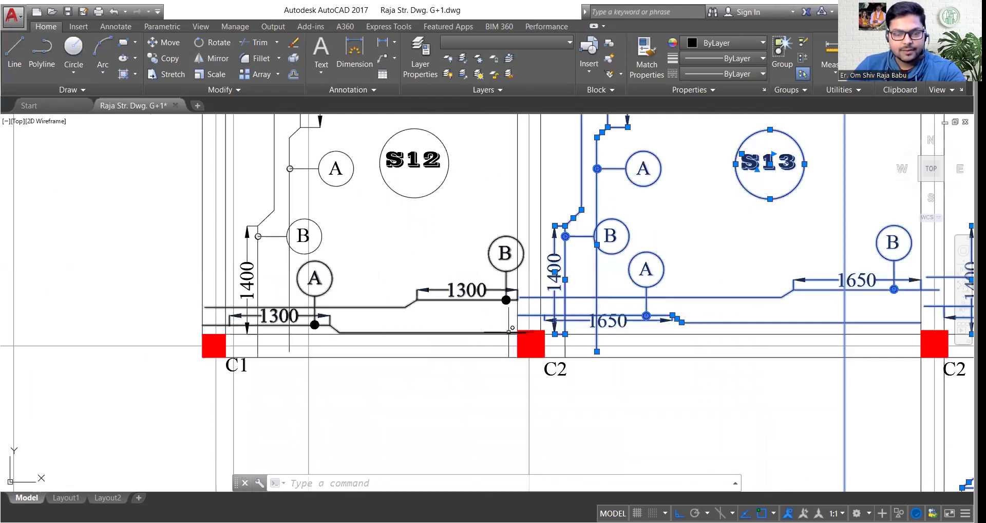
left_click(511, 327)
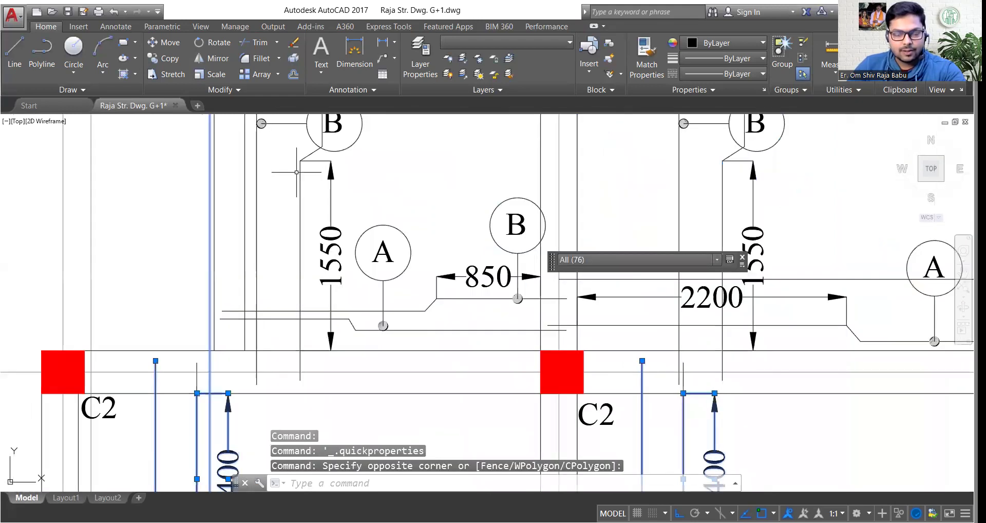
Pan and zoom around the slab panels to check the selected reinforcement
middle_click_drag(505, 341, 524, 403)
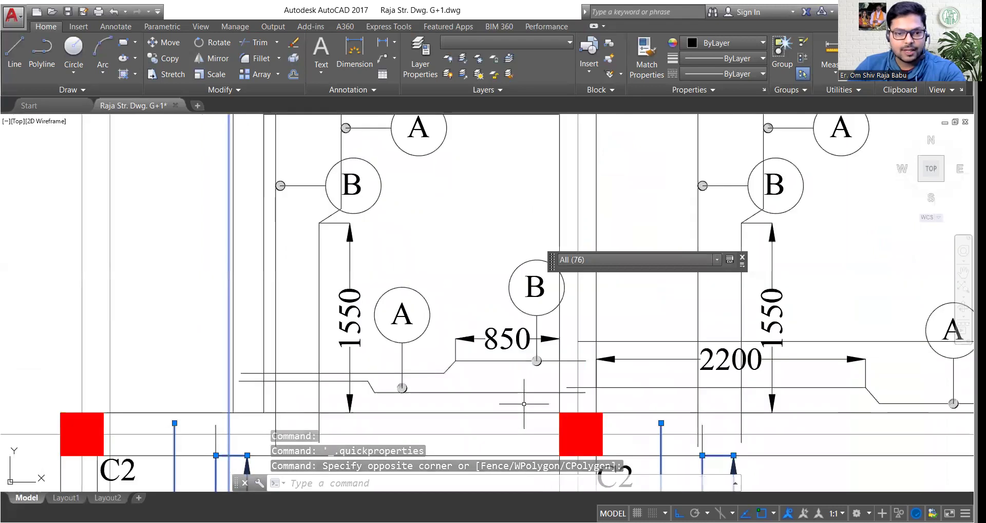
scroll(301, 199, "down", 4)
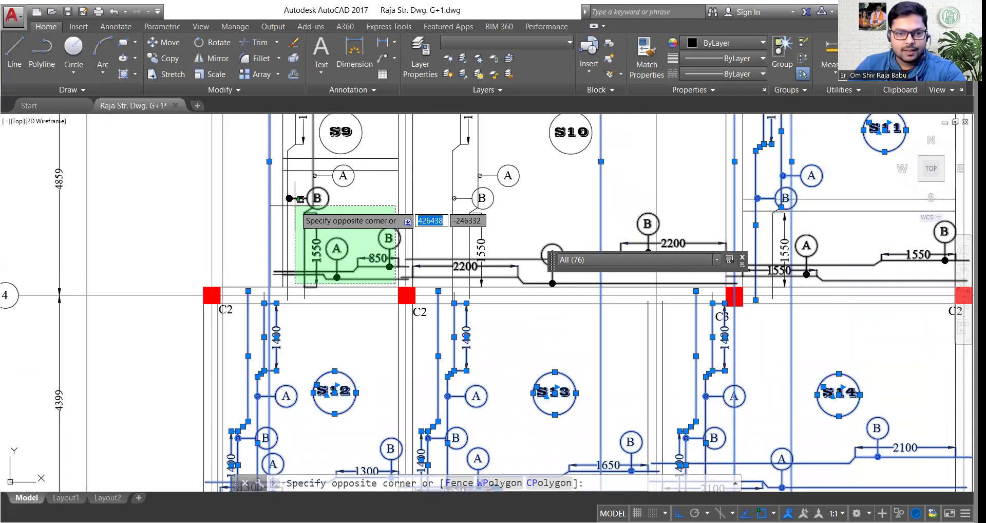
scroll(300, 199, "up", 3)
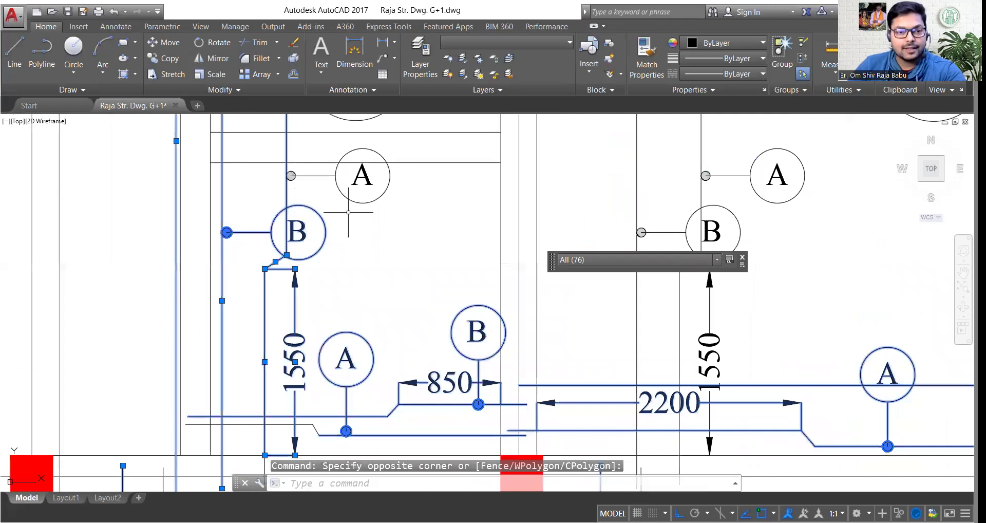
scroll(348, 212, "down", 3)
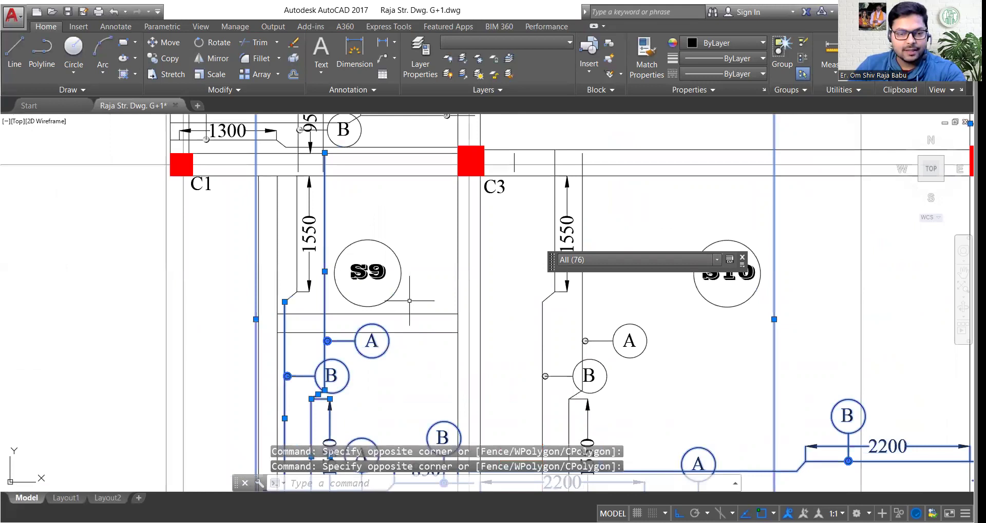
scroll(408, 308, "down", 3)
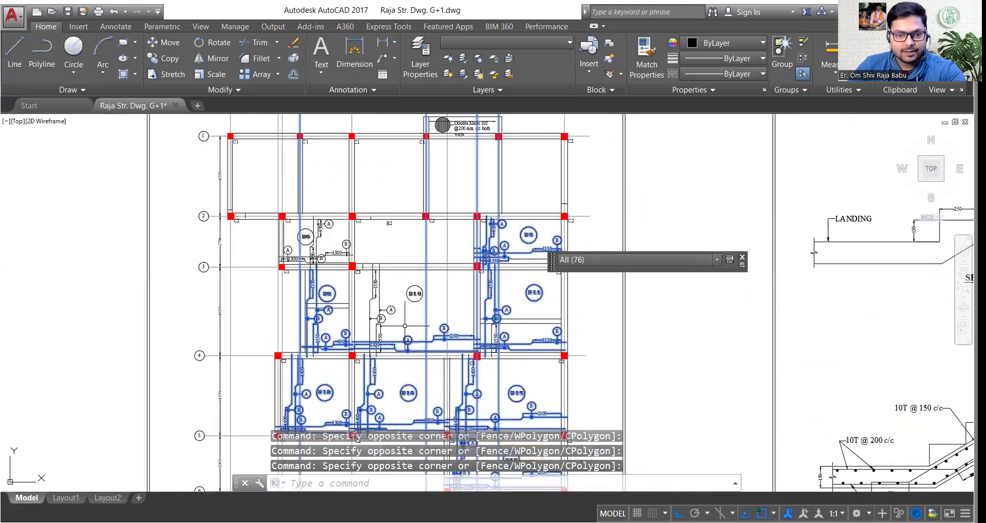
scroll(400, 331, "up", 5)
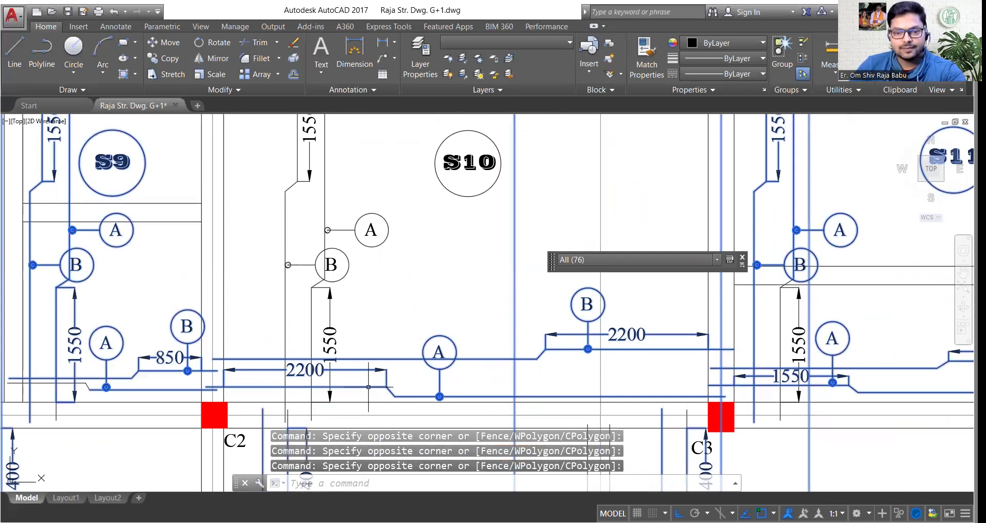
scroll(414, 211, "down", 3)
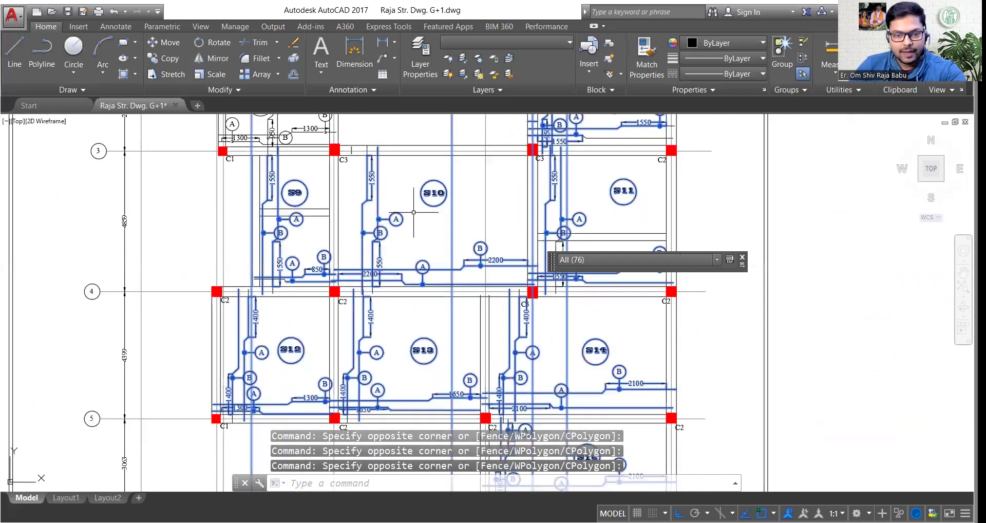
scroll(413, 211, "down", 3)
scroll(395, 313, "up", 3)
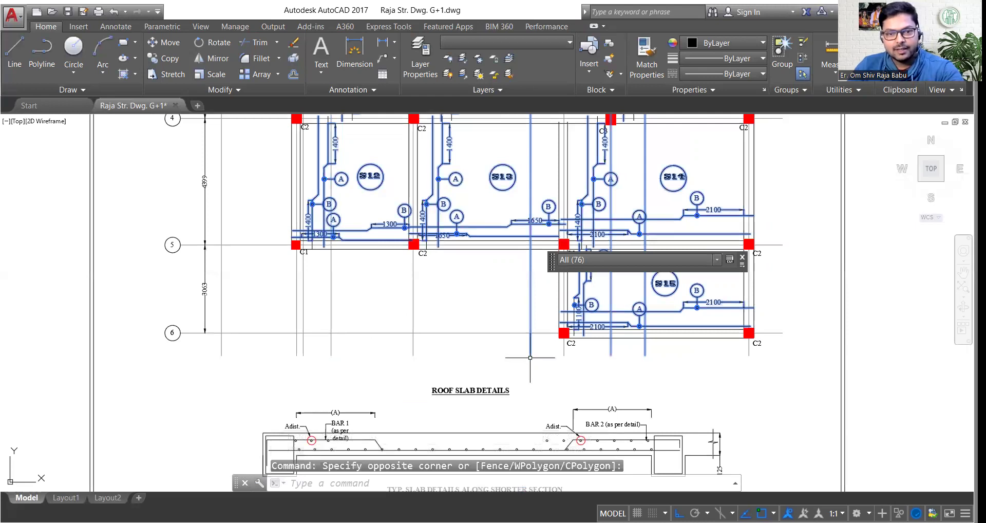
scroll(400, 364, "down", 4)
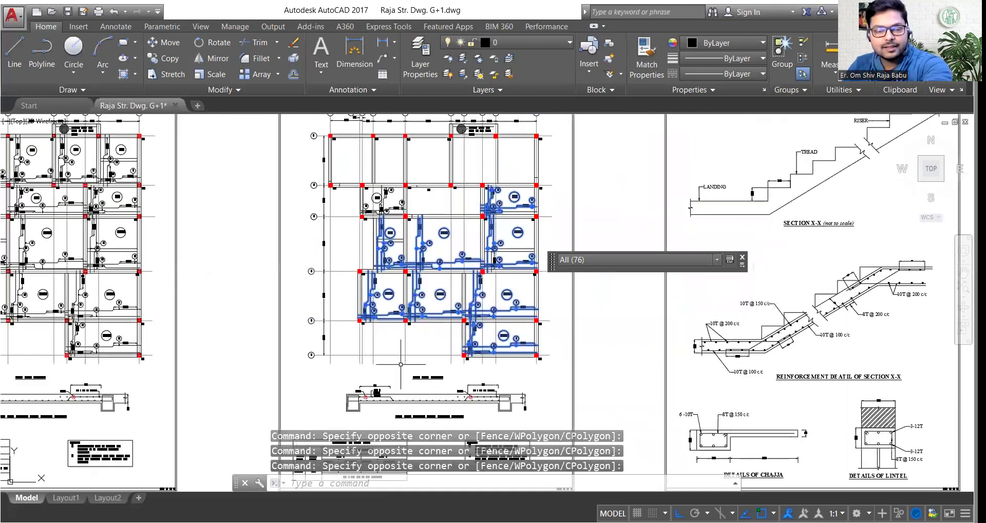
Erase the selected slab reinforcement from bays S12 to S15
key("Delete")
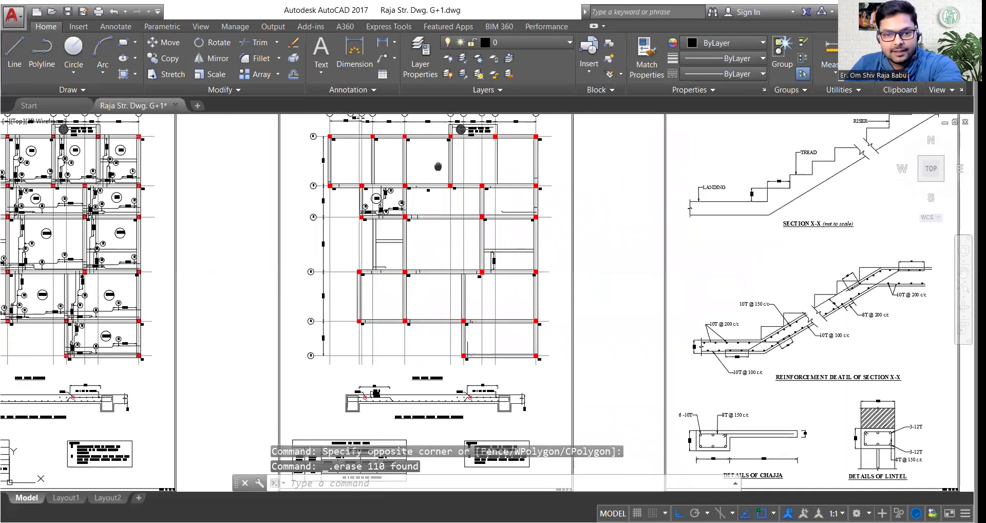
middle_click_drag(438, 167, 497, 280)
scroll(498, 281, "up", 5)
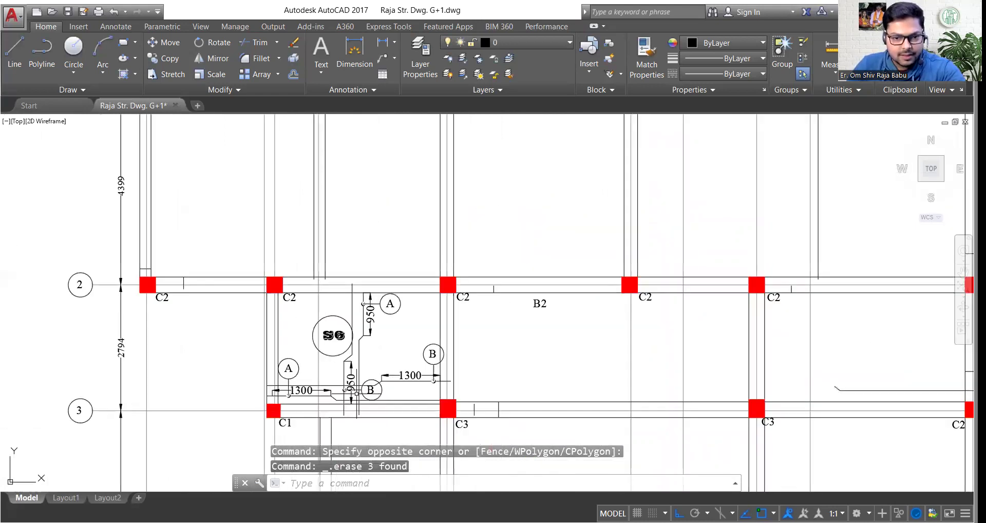
Check the columns along grid 3 and the lower parts of the sheets for leftover lines
middle_click_drag(351, 383, 333, 279)
scroll(429, 208, "up", 4)
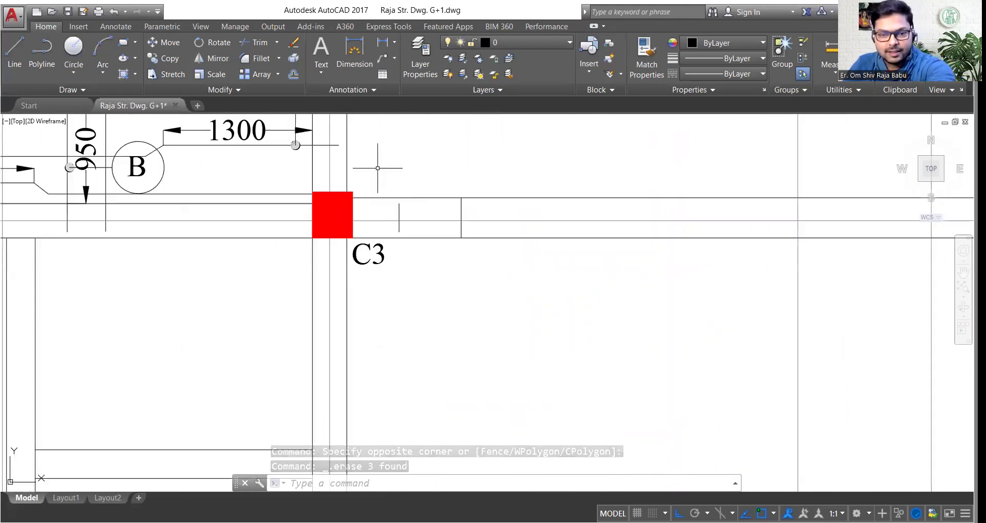
scroll(527, 300, "down", 6)
scroll(527, 300, "up", 4)
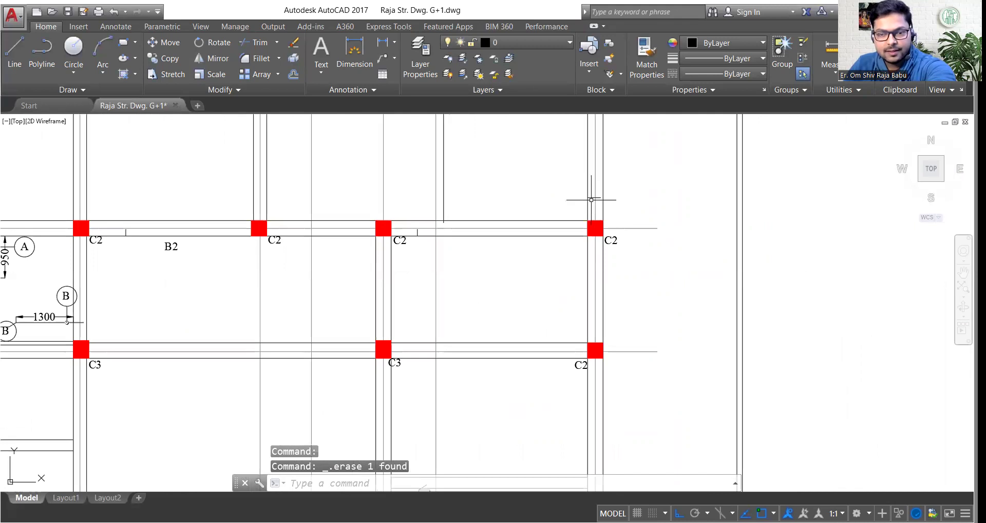
scroll(591, 198, "down", 5)
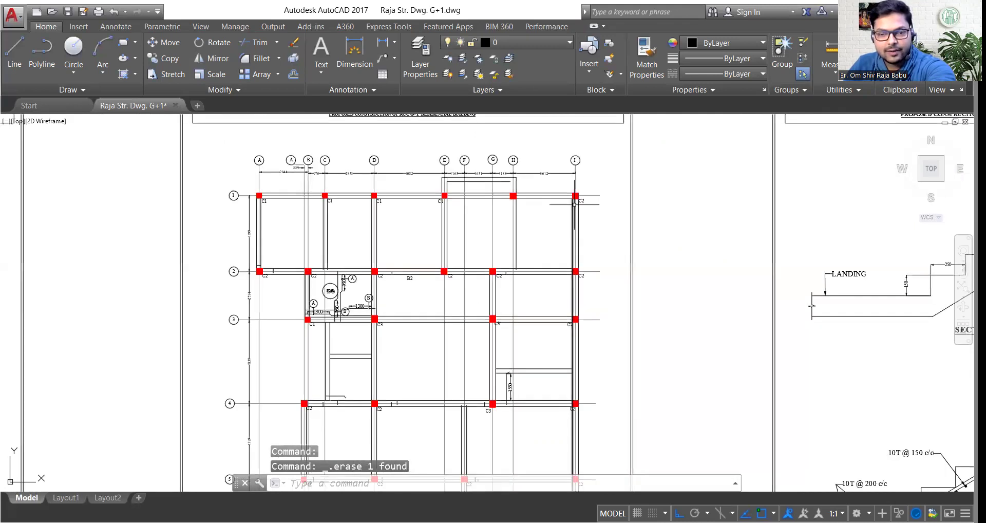
scroll(574, 204, "up", 2)
scroll(607, 188, "down", 4)
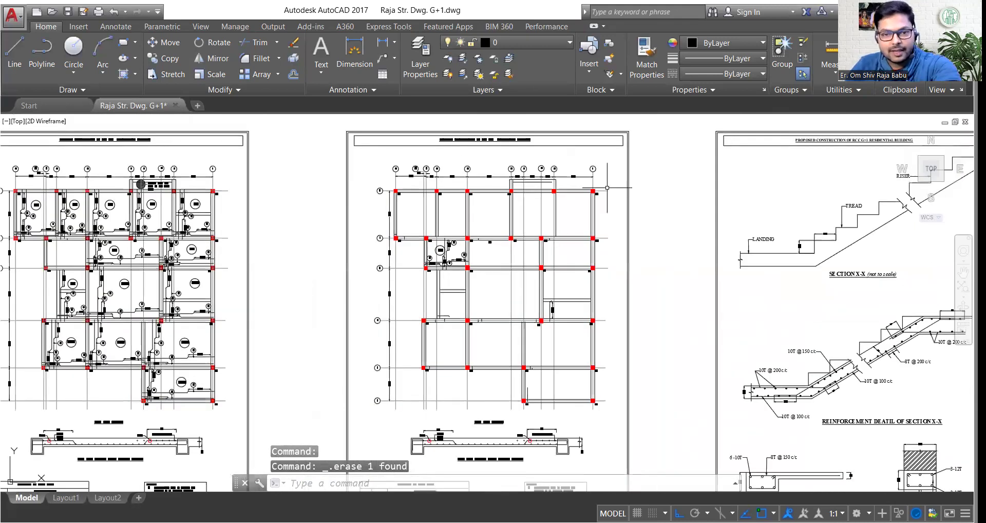
scroll(607, 188, "up", 4)
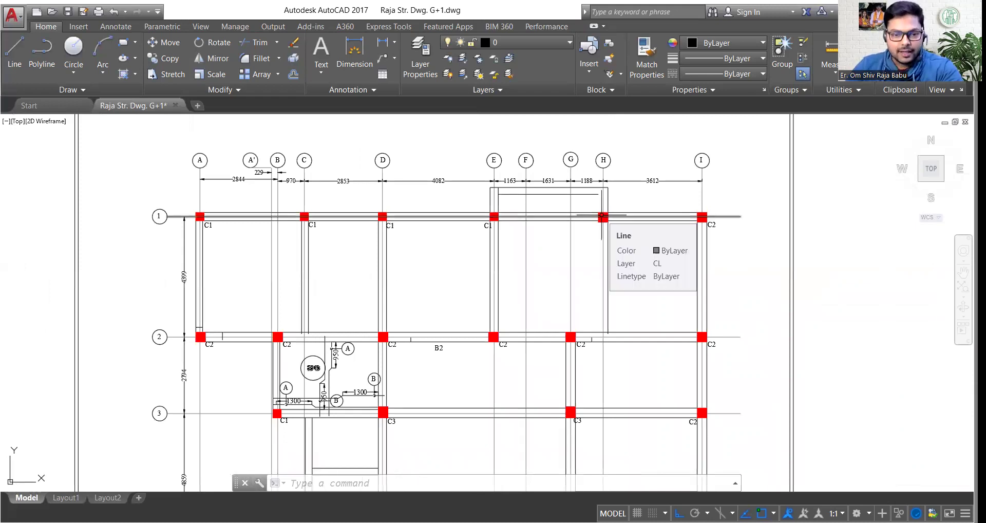
scroll(447, 229, "down", 2)
scroll(446, 229, "down", 2)
mouse_move(487, 290)
middle_mouse_down()
mouse_move(427, 203)
mouse_move(437, 251)
middle_mouse_up()
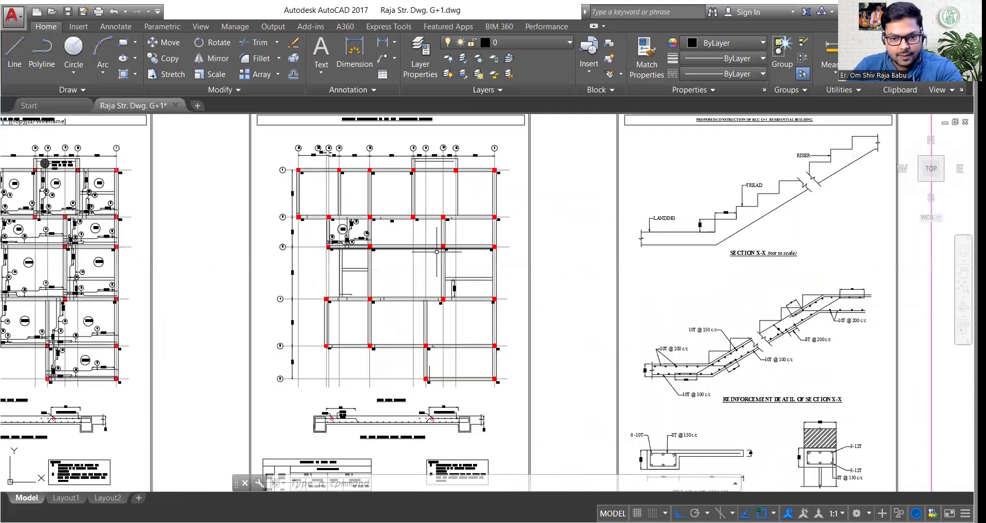
scroll(437, 251, "up", 8)
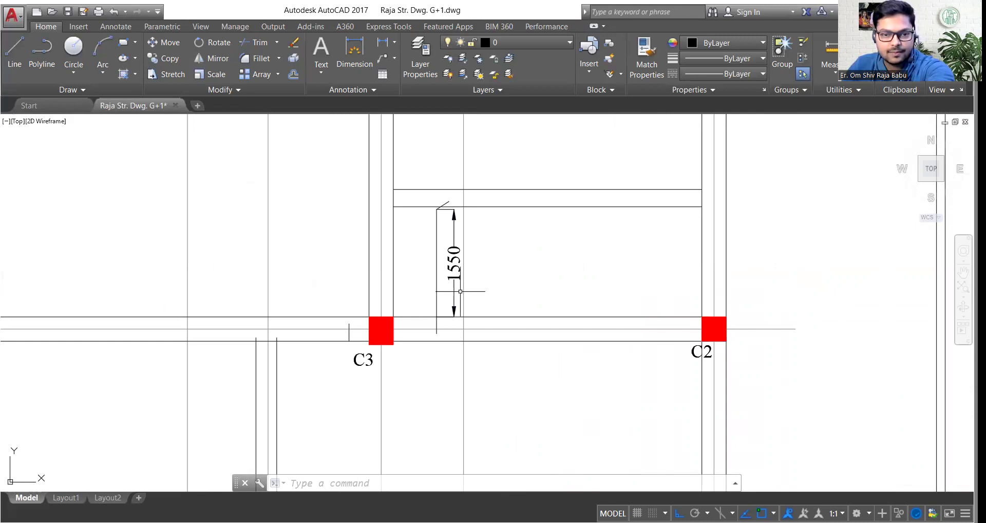
Zoom in beside column C2 and inspect a leftover line there without changing it
scroll(460, 291, "down", 5)
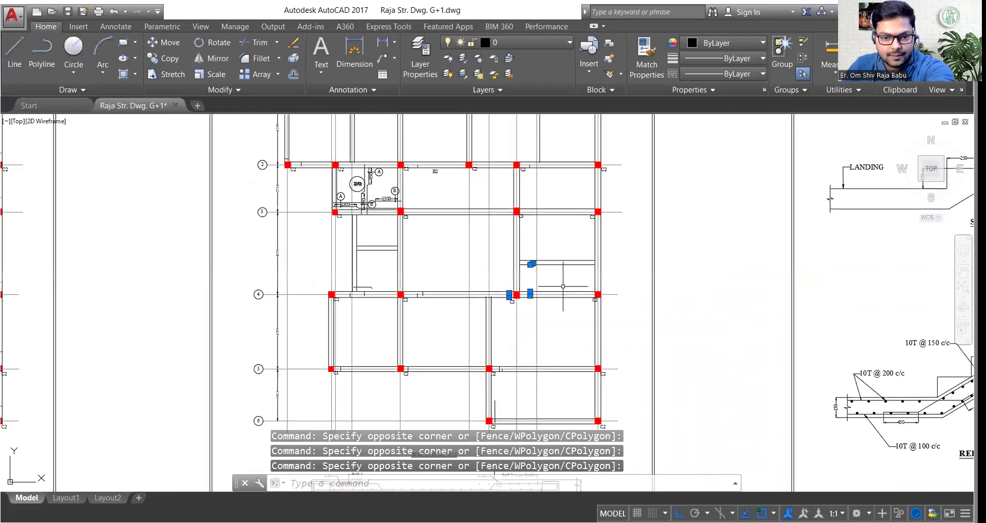
scroll(419, 286, "up", 4)
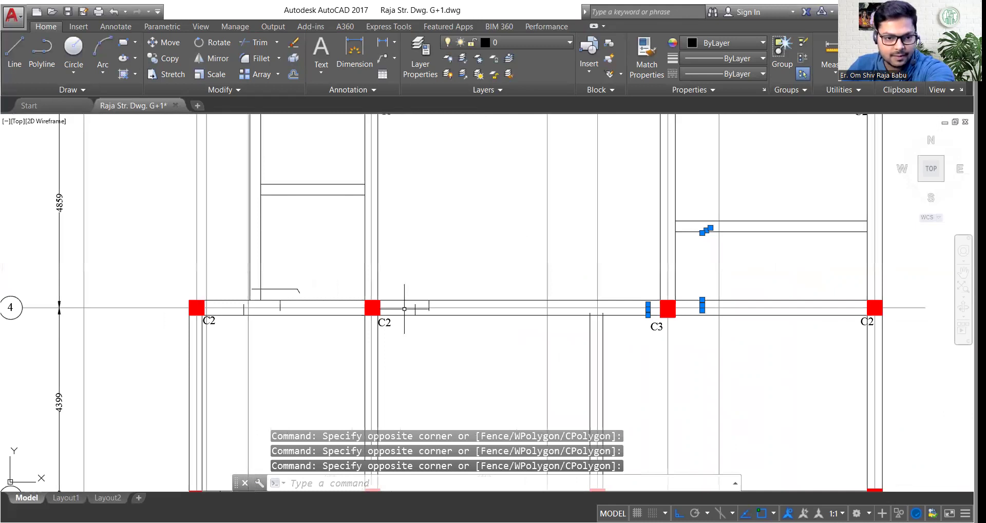
scroll(404, 309, "down", 2)
scroll(199, 271, "up", 3)
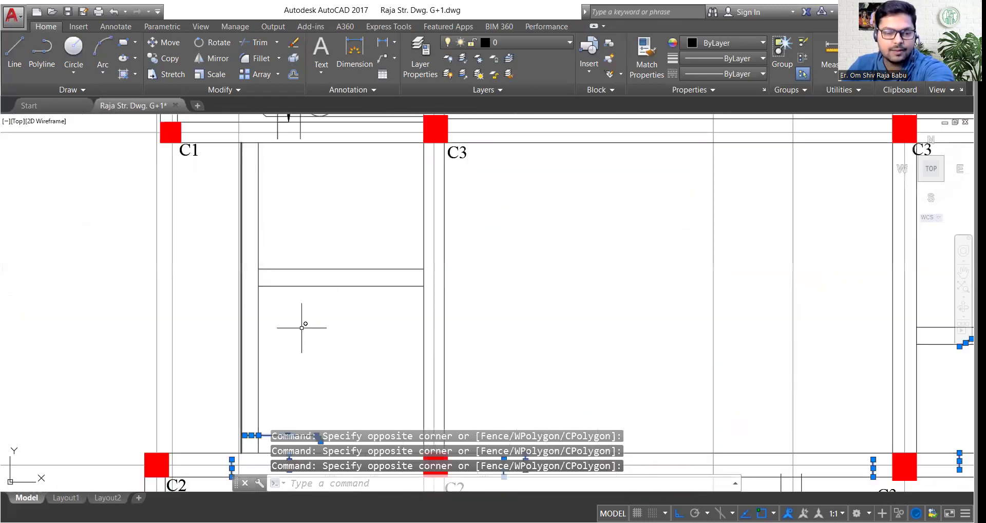
scroll(406, 325, "down", 3)
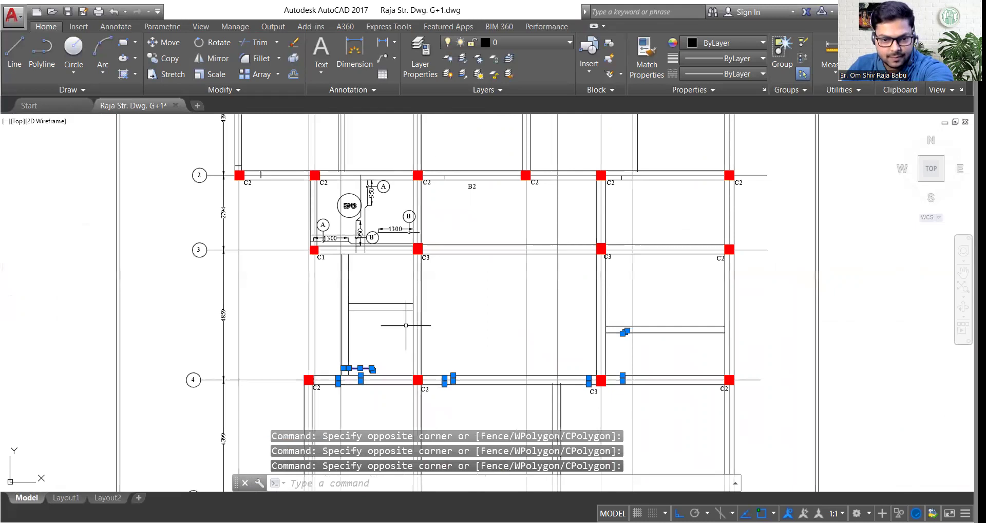
scroll(443, 376, "up", 2)
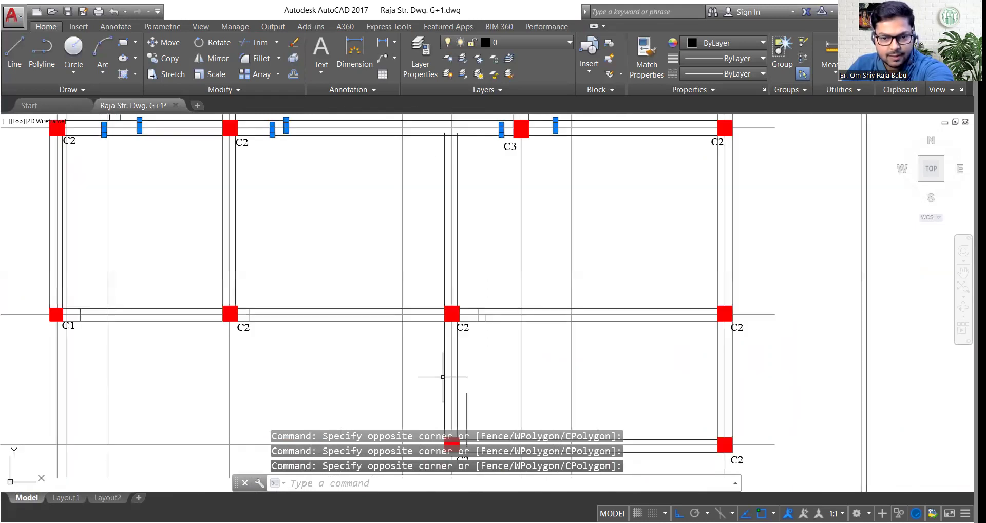
scroll(443, 376, "up", 2)
scroll(499, 339, "down", 2)
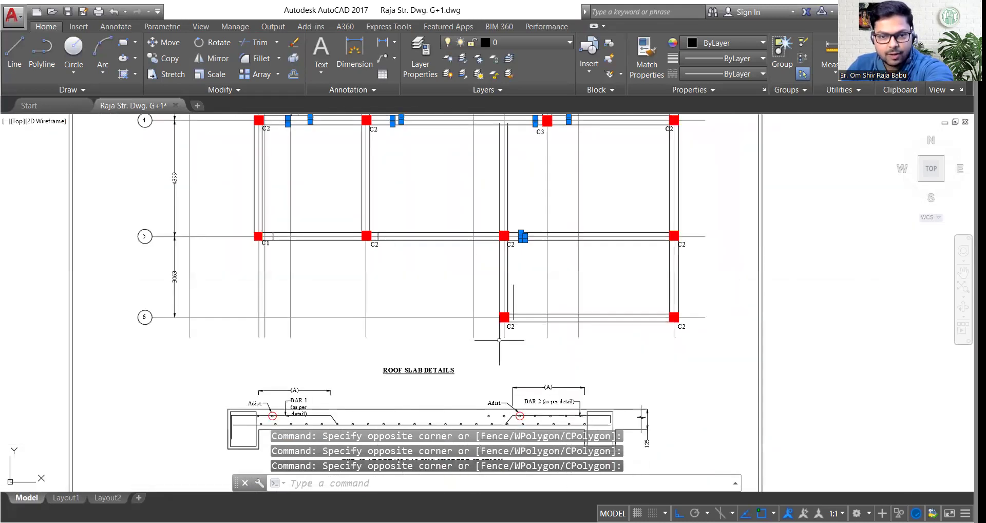
scroll(499, 340, "up", 2)
left_click(521, 185)
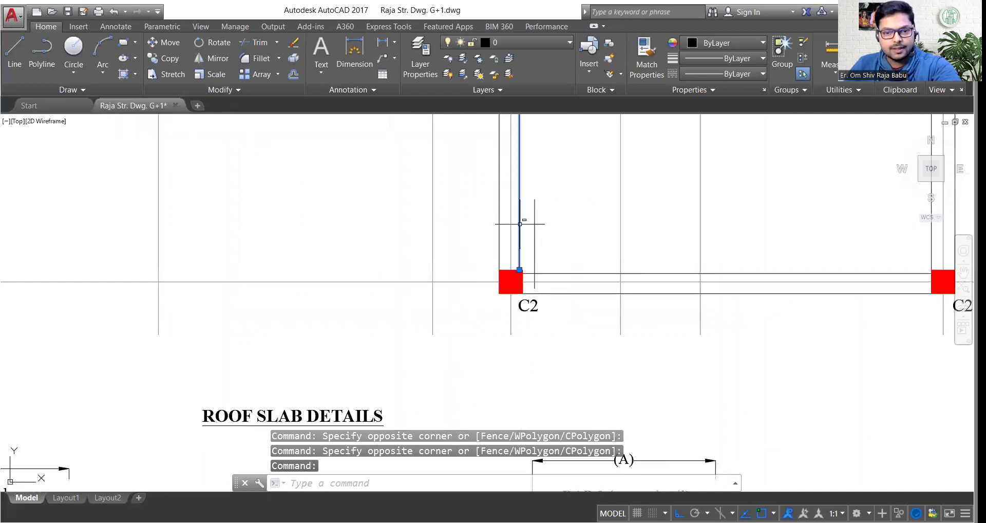
key("Escape")
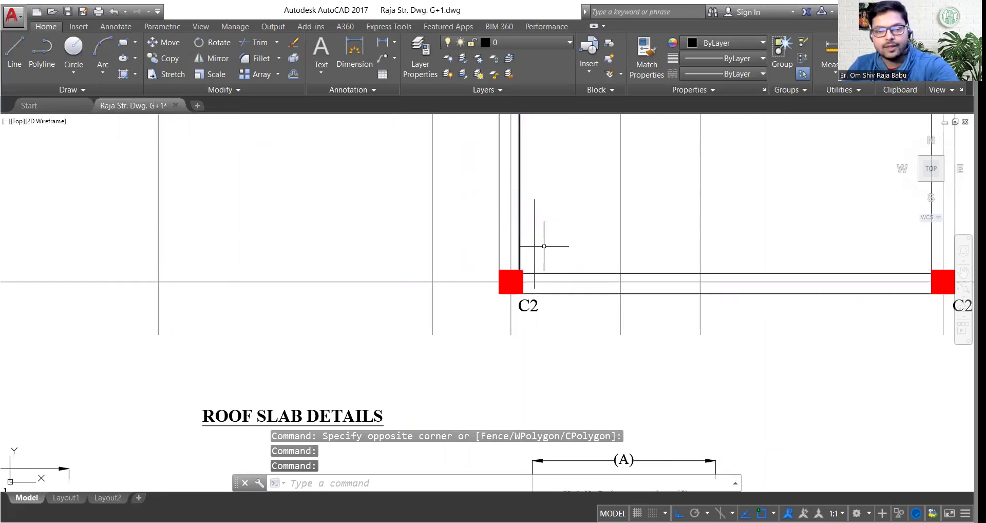
Erase the stray vertical line beside column C2 and zoom out to the whole grid
left_click(533, 247)
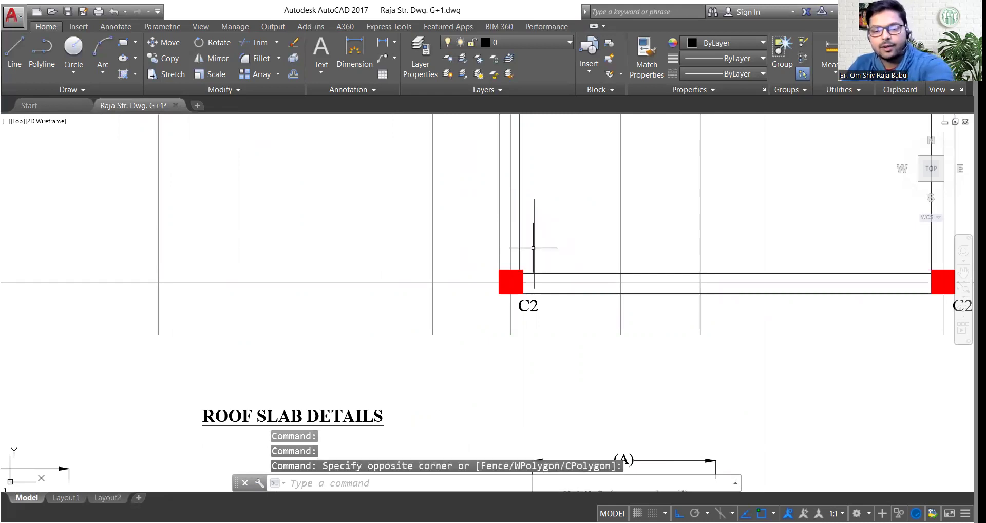
left_click(531, 251)
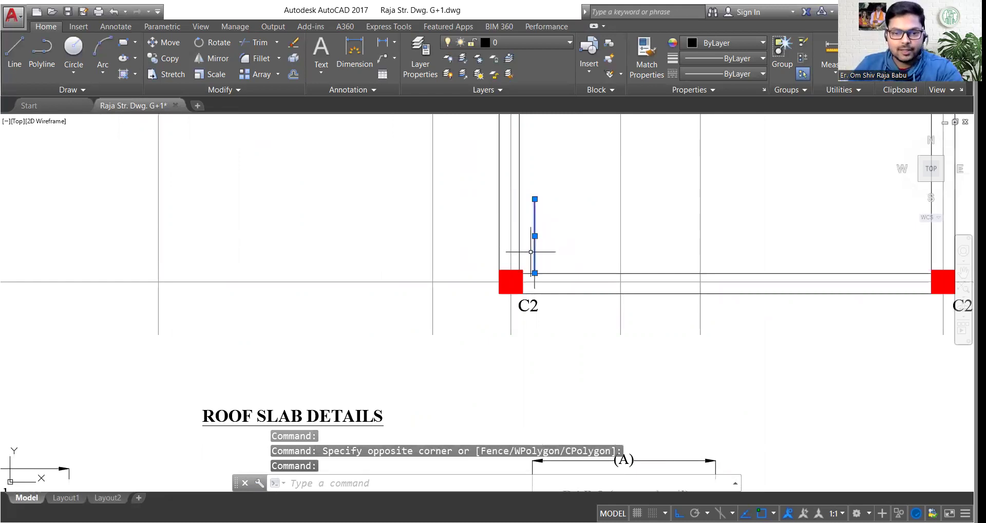
key("Delete")
scroll(534, 280, "up", 4)
scroll(505, 301, "up", 2)
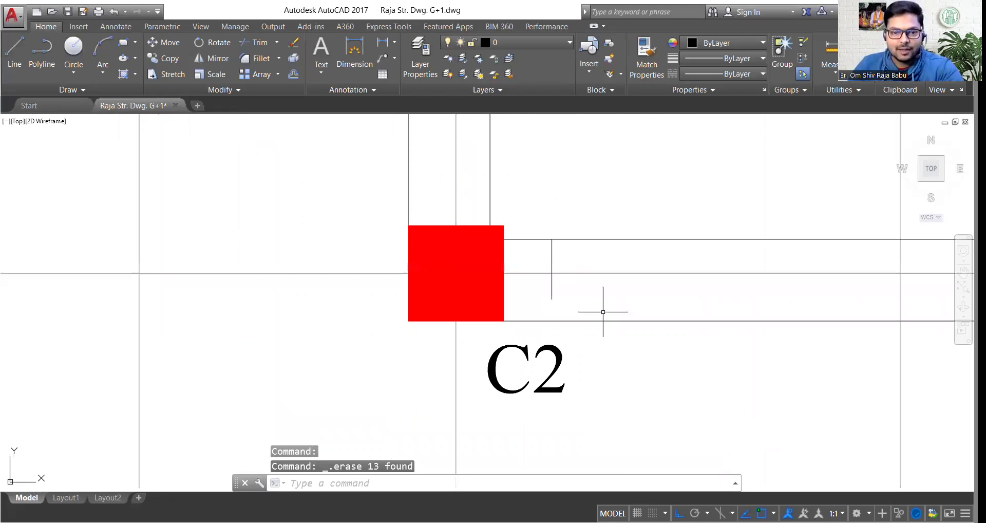
scroll(509, 180, "up", 5)
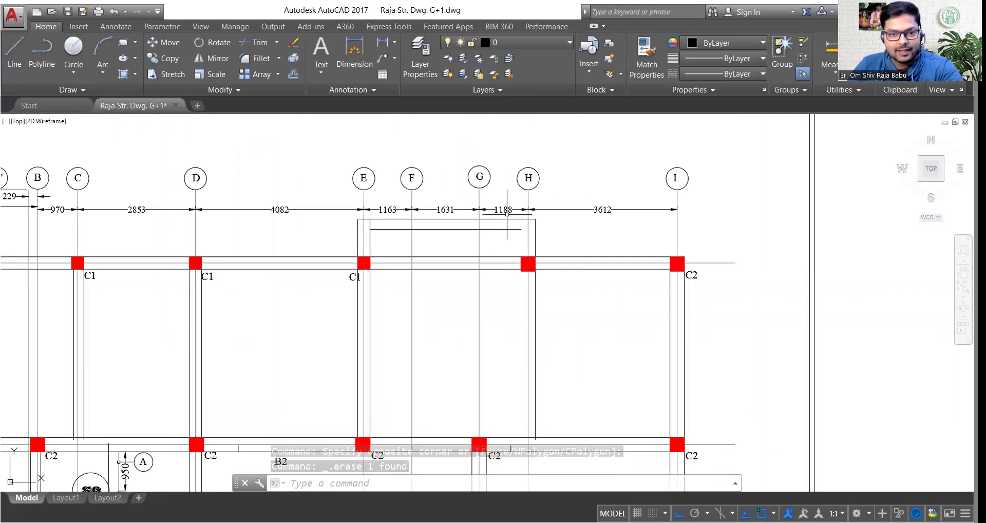
scroll(506, 214, "down", 2)
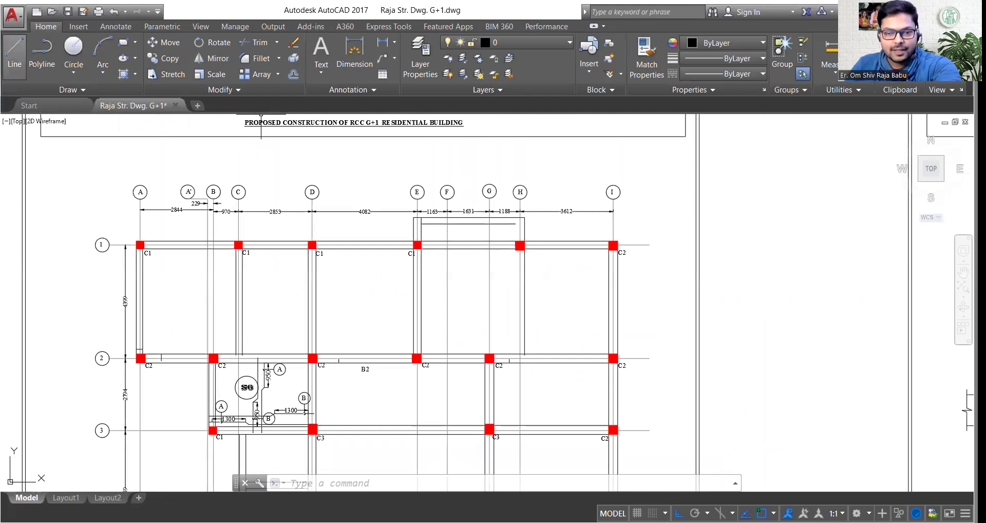
middle_click_drag(425, 225, 453, 207)
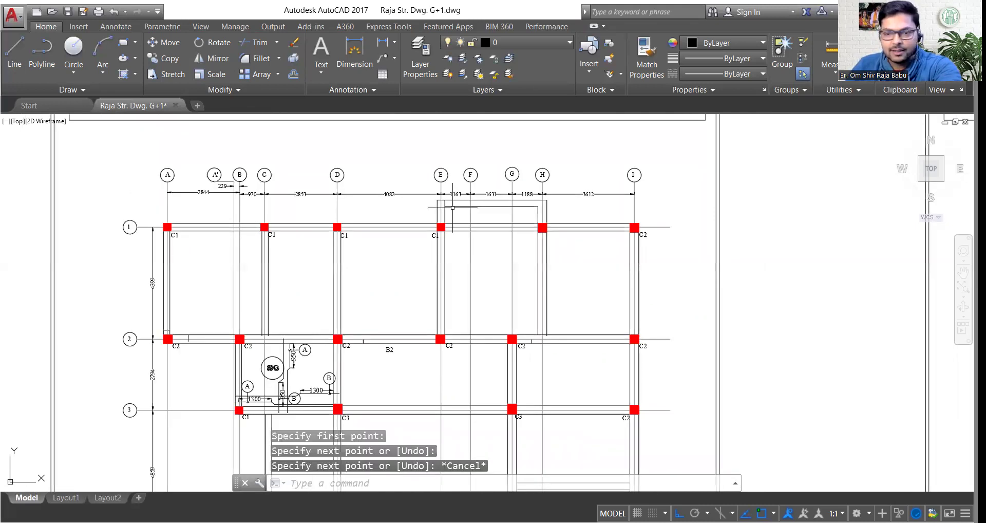
scroll(452, 208, "up", 2)
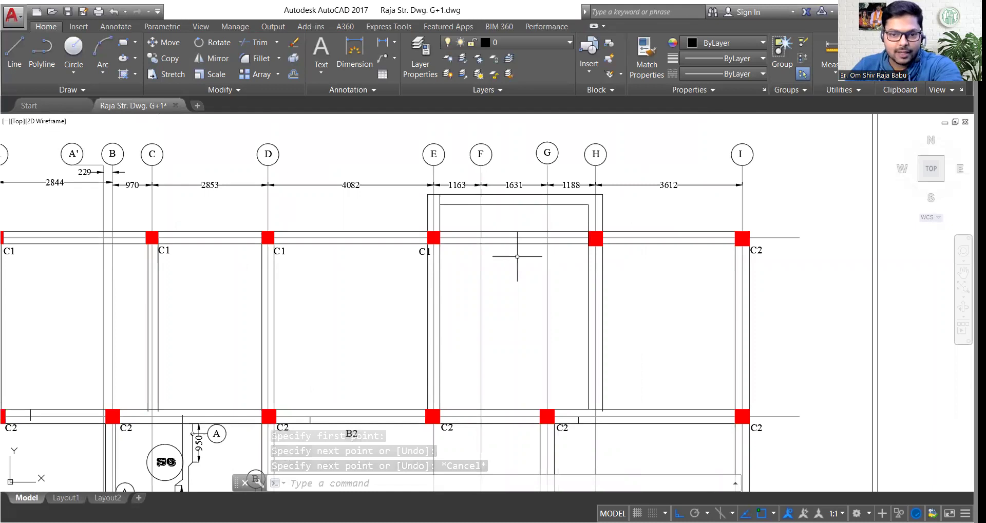
scroll(790, 260, "down", 2)
scroll(790, 260, "down", 2)
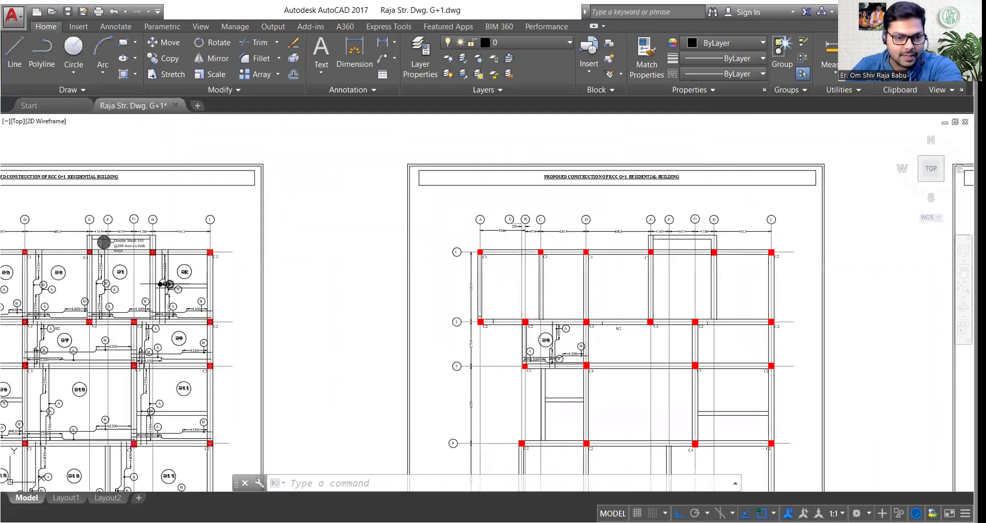
scroll(150, 251, "up", 4)
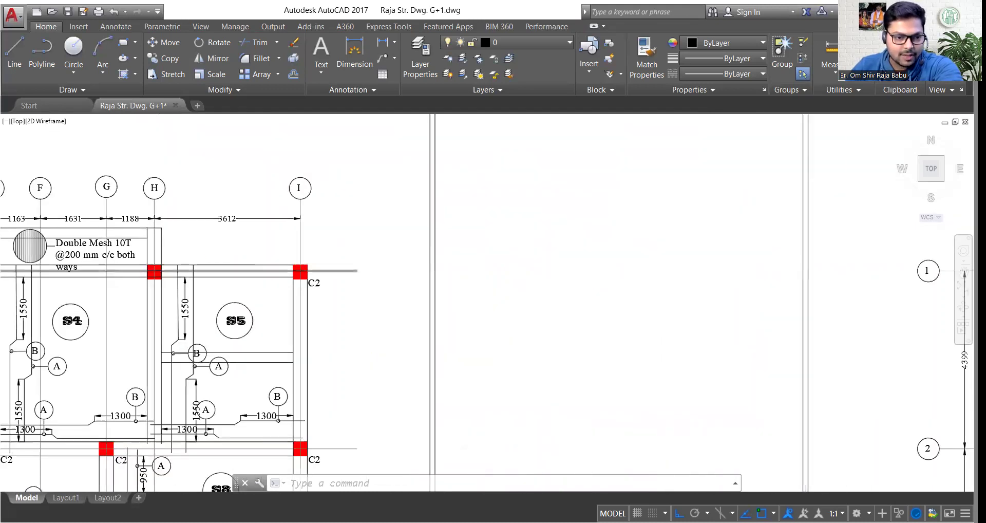
scroll(379, 266, "down", 5)
scroll(180, 271, "down", 6)
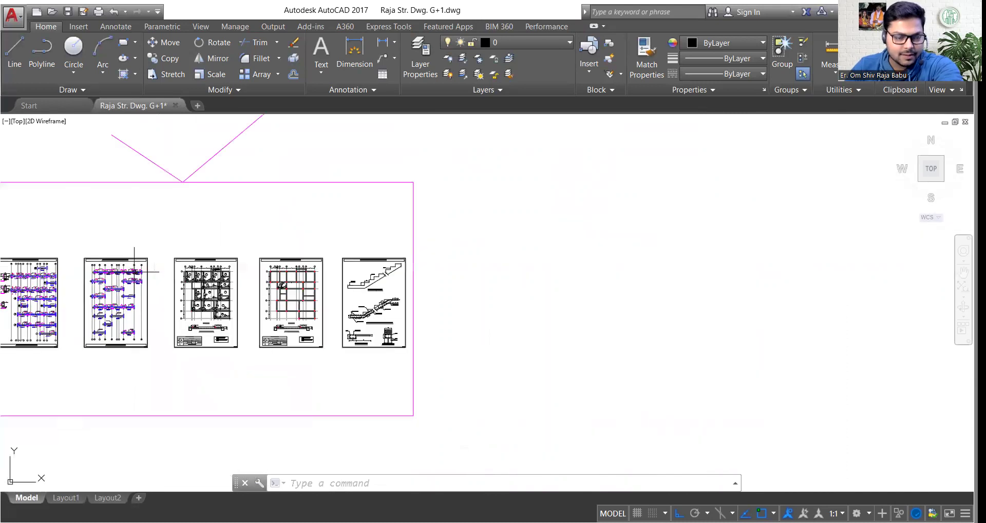
middle_click_drag(17, 271, 400, 270)
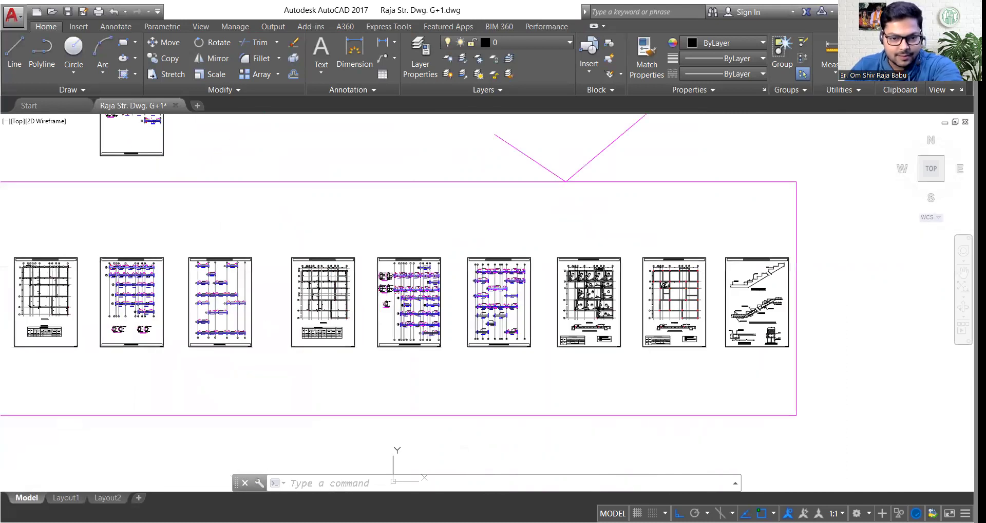
scroll(333, 274, "up", 10)
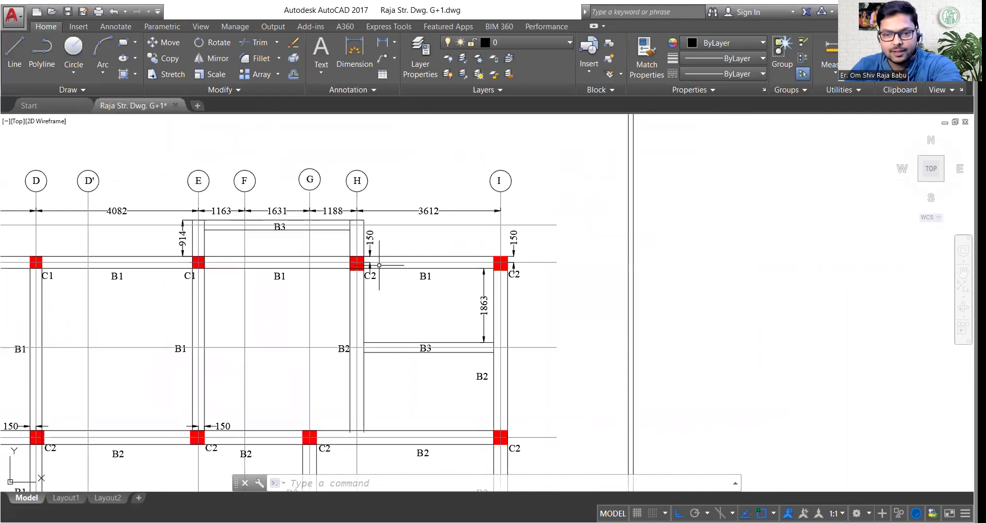
scroll(414, 264, "down", 6)
scroll(206, 287, "down", 2)
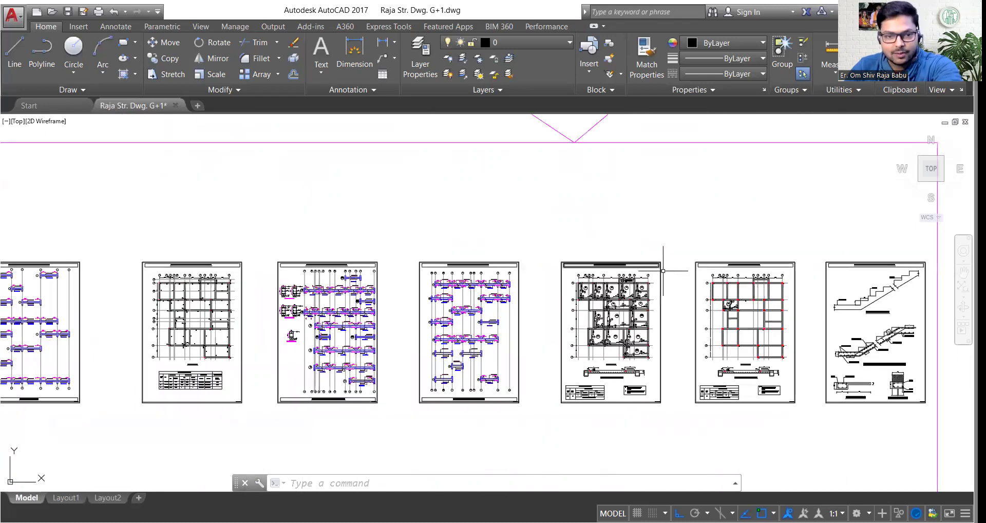
scroll(832, 307, "up", 2)
scroll(616, 278, "up", 6)
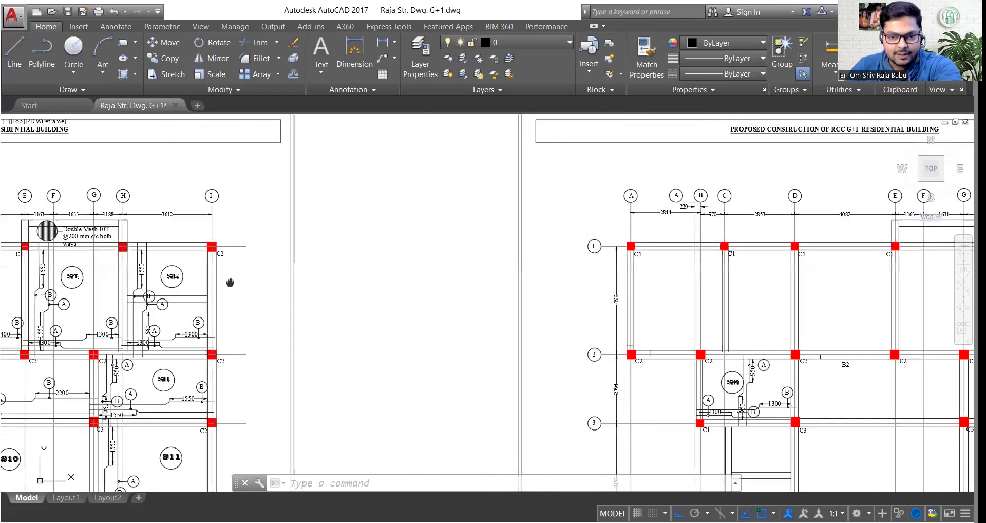
scroll(601, 280, "up", 4)
left_click(588, 270)
scroll(588, 270, "down", 10)
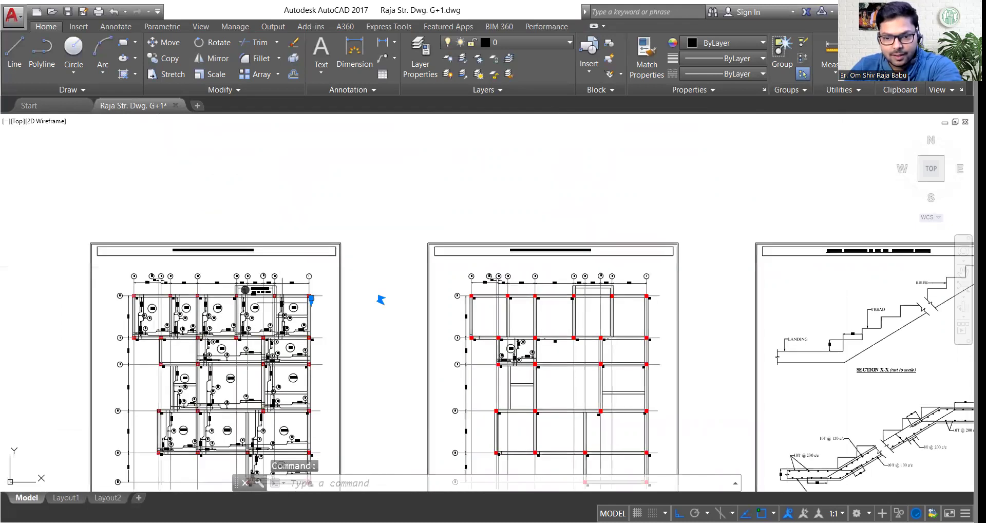
scroll(678, 326, "up", 10)
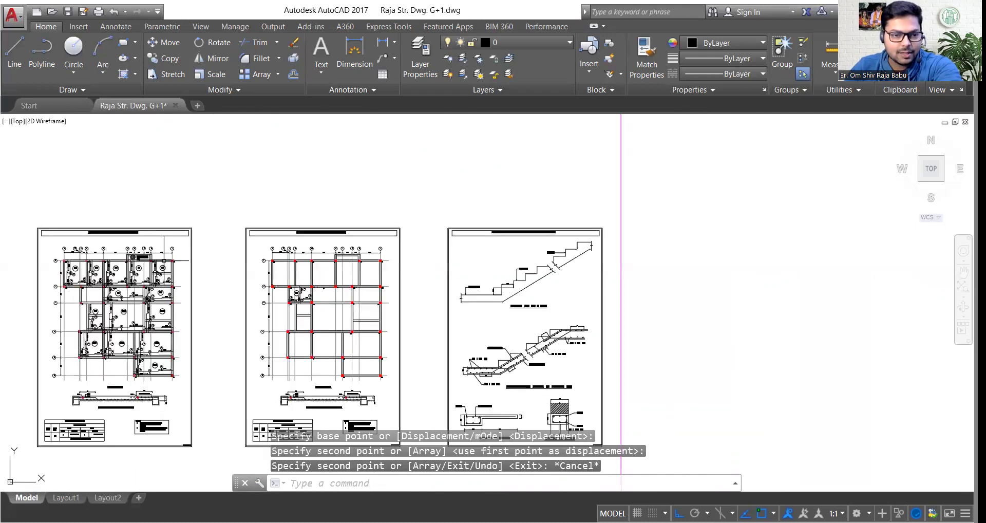
scroll(164, 254, "up", 5)
scroll(62, 231, "up", 3)
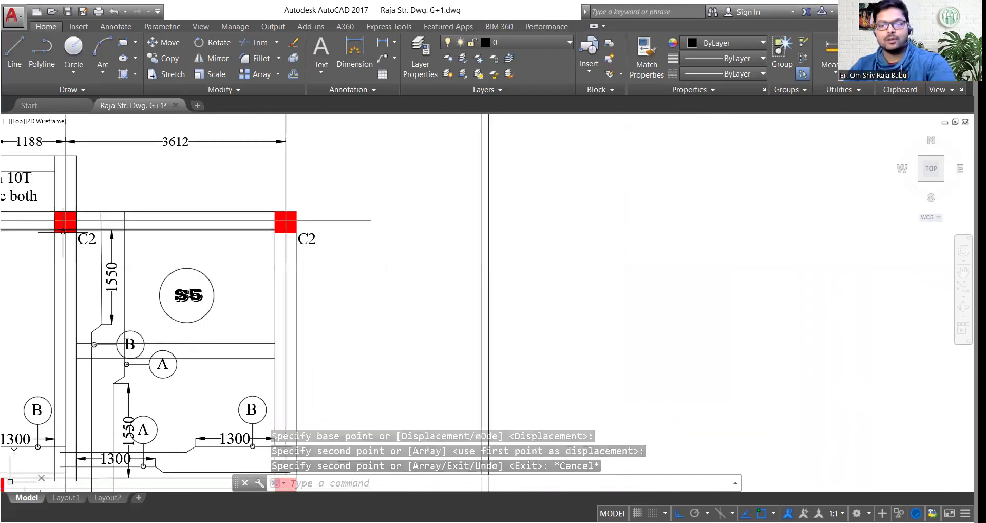
scroll(390, 246, "up", 2)
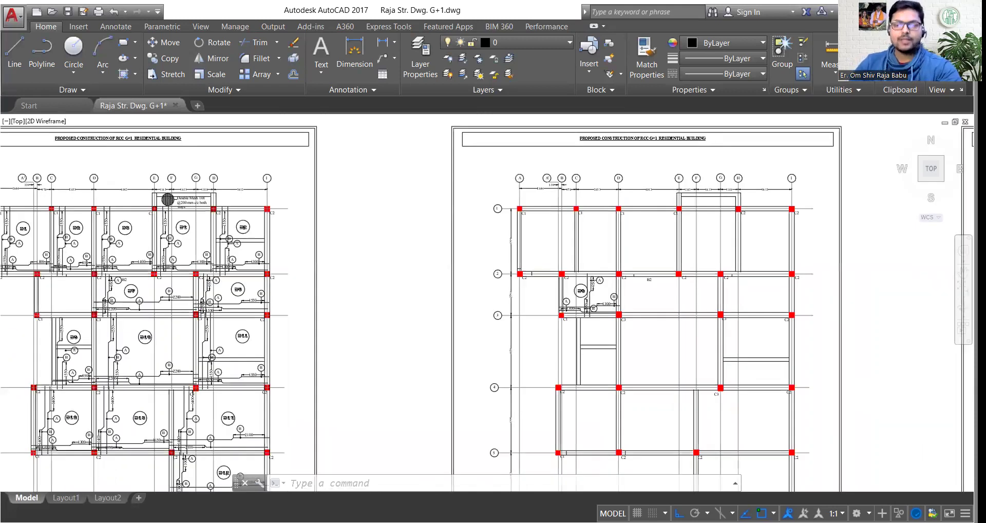
scroll(613, 297, "up", 5)
scroll(601, 267, "down", 2)
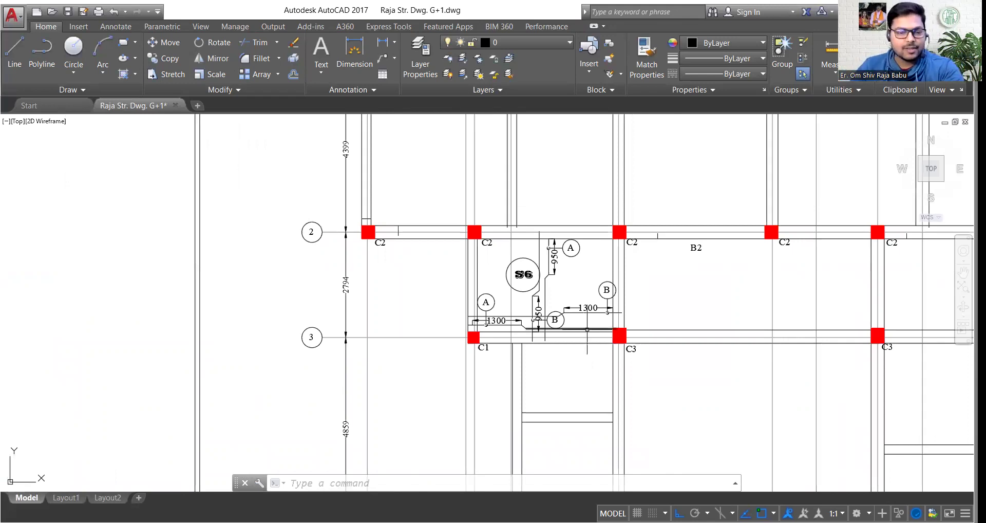
scroll(587, 330, "up", 4)
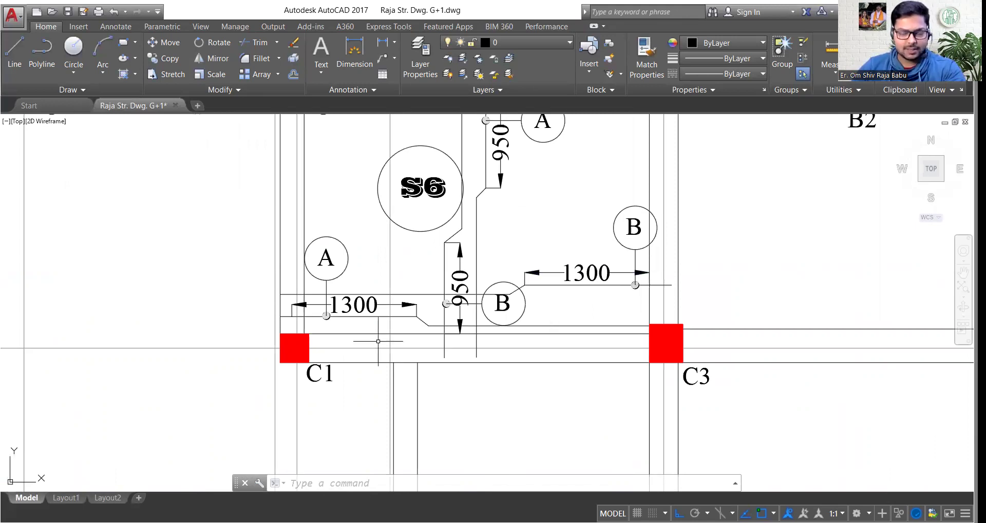
scroll(378, 341, "down", 2)
scroll(432, 301, "up", 2)
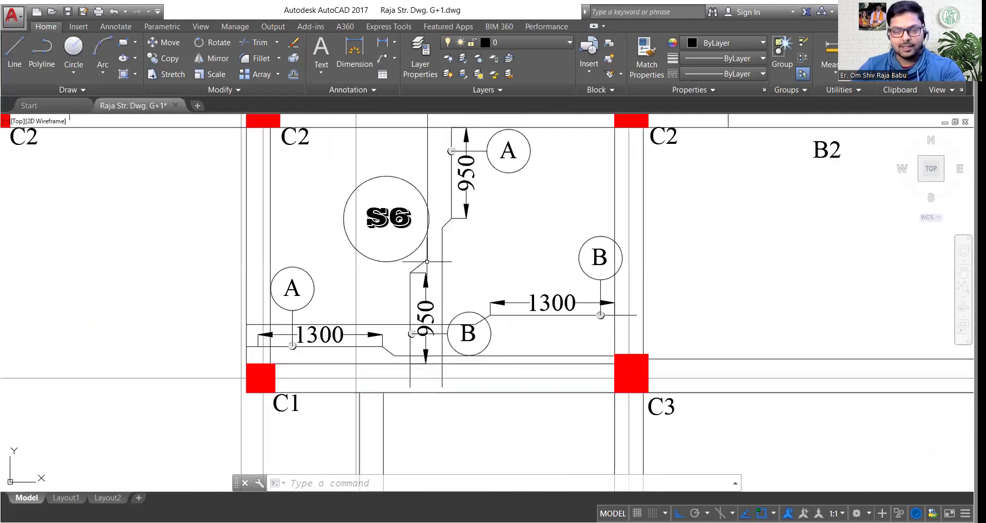
scroll(427, 261, "down", 4)
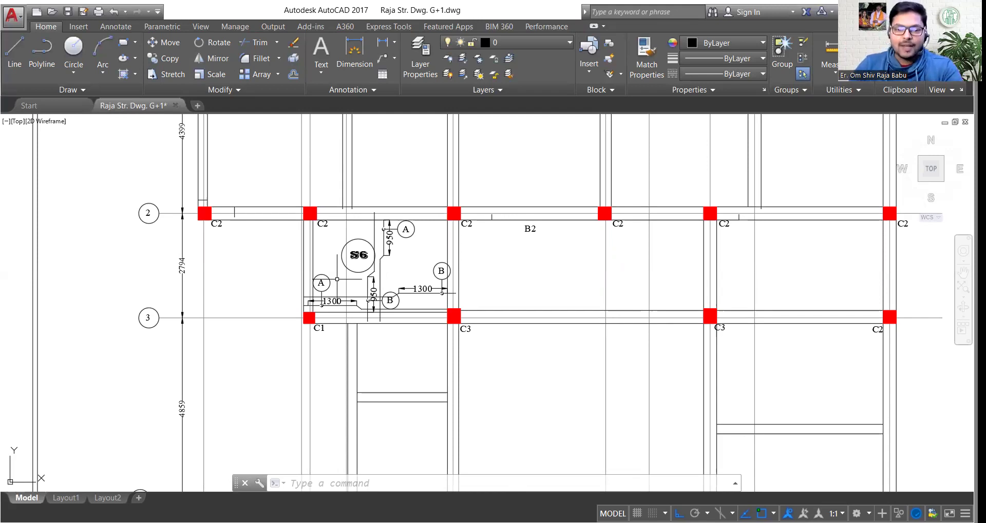
scroll(337, 279, "down", 2)
scroll(328, 286, "down", 7)
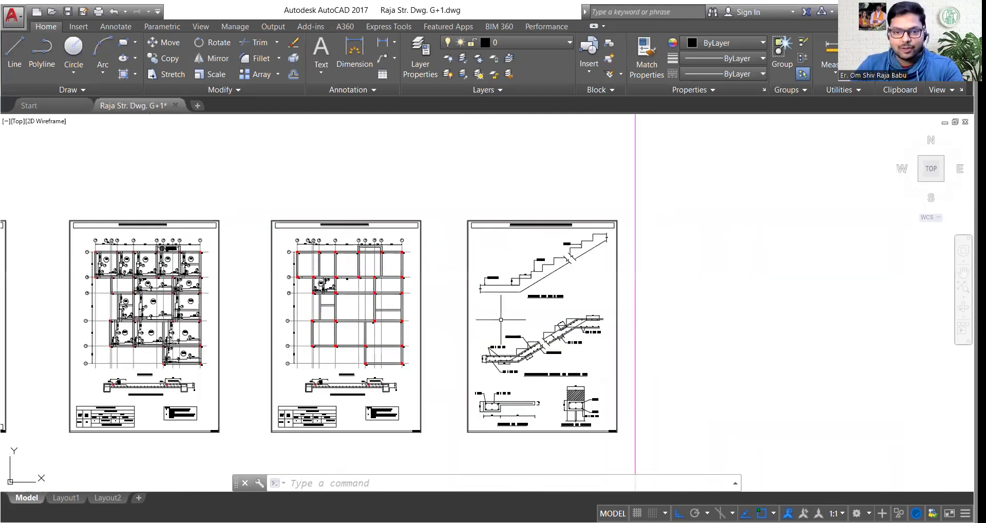
scroll(588, 251, "up", 3)
scroll(486, 246, "down", 2)
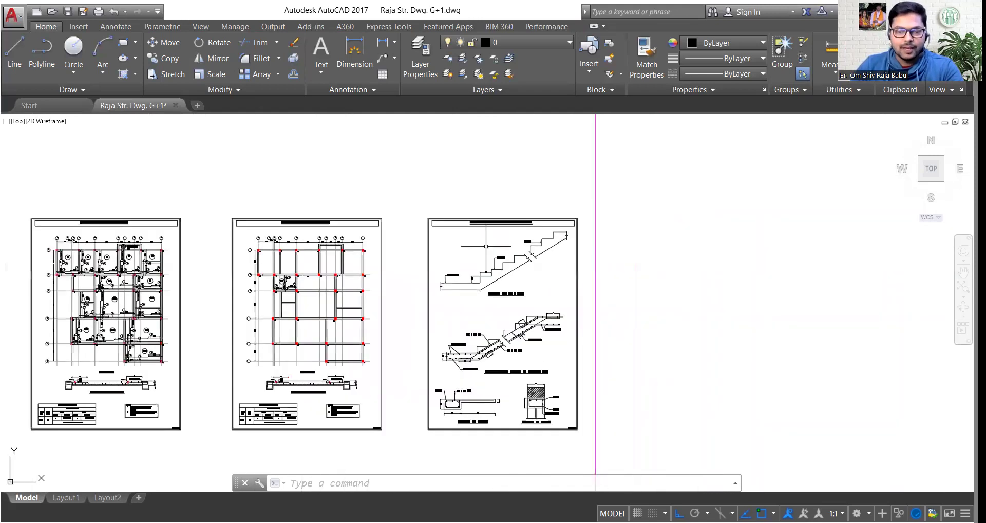
scroll(486, 246, "down", 2)
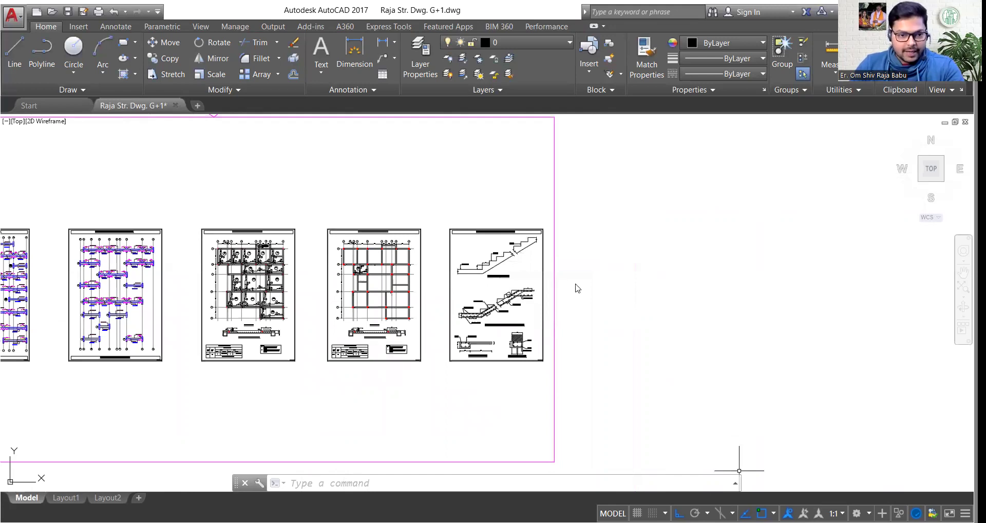
scroll(577, 284, "down", 5)
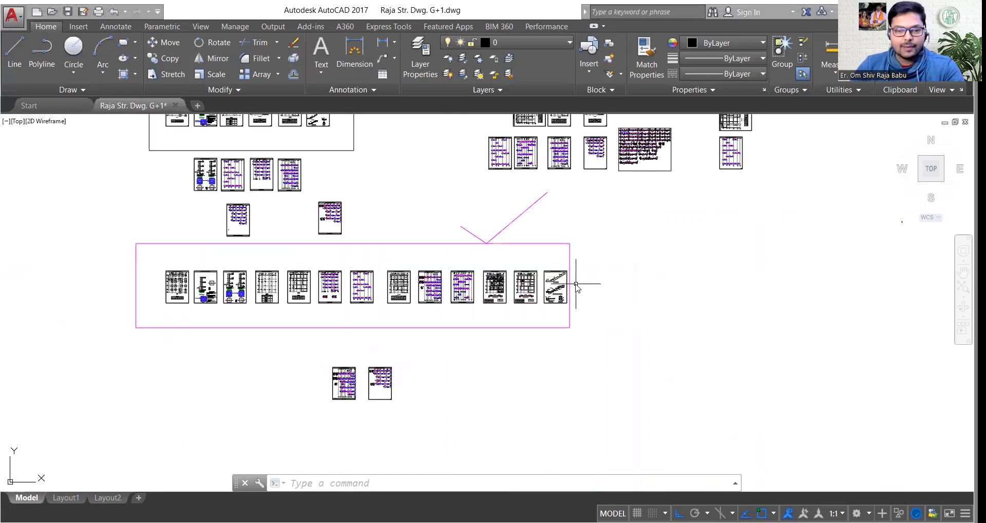
Bring staircase Section X-X, its landing, tread and riser labels, and sheet title up close
scroll(576, 283, "up", 5)
scroll(481, 327, "up", 3)
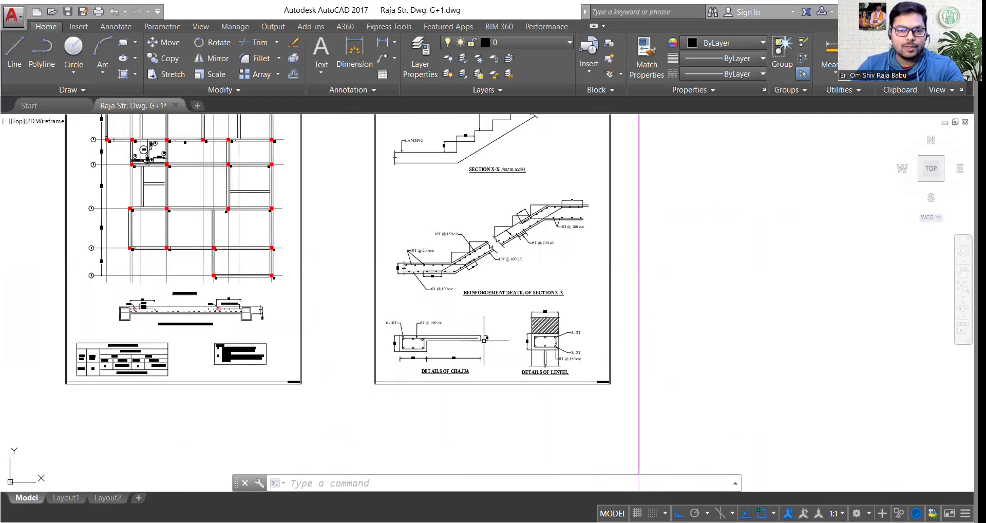
middle_click_drag(412, 217, 409, 231)
scroll(462, 221, "up", 3)
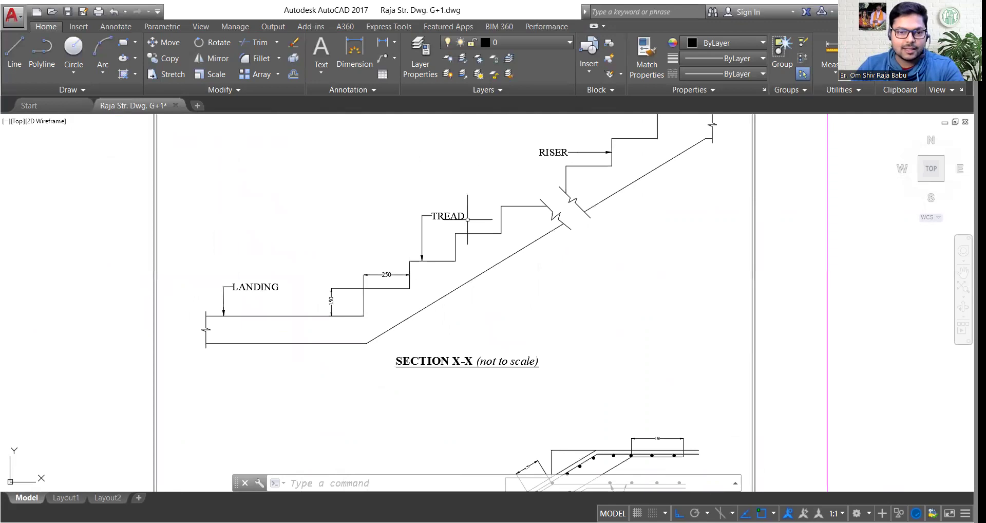
middle_click_drag(375, 203, 372, 264)
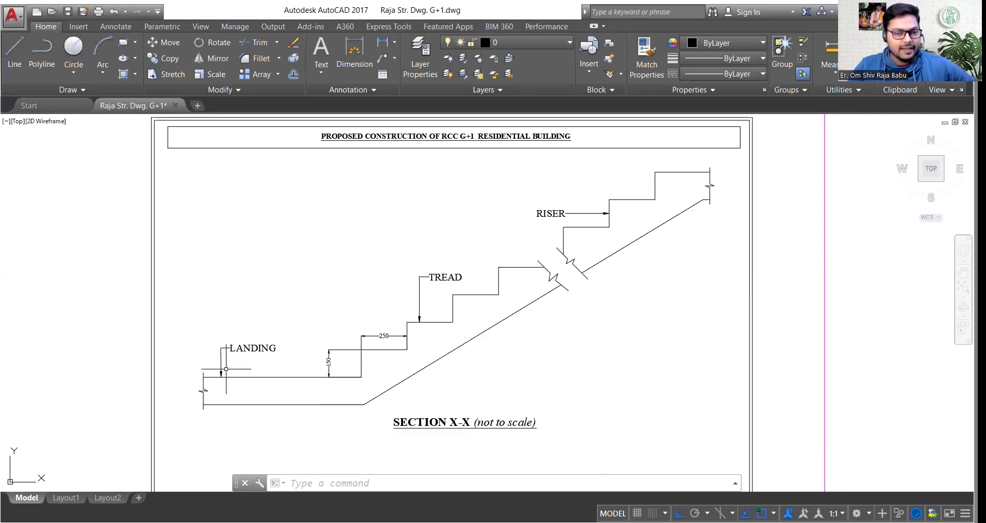
Zoom out from the 250 tread dimension and centre the whole staircase sheet beside the floor plan
scroll(342, 373, "up", 4)
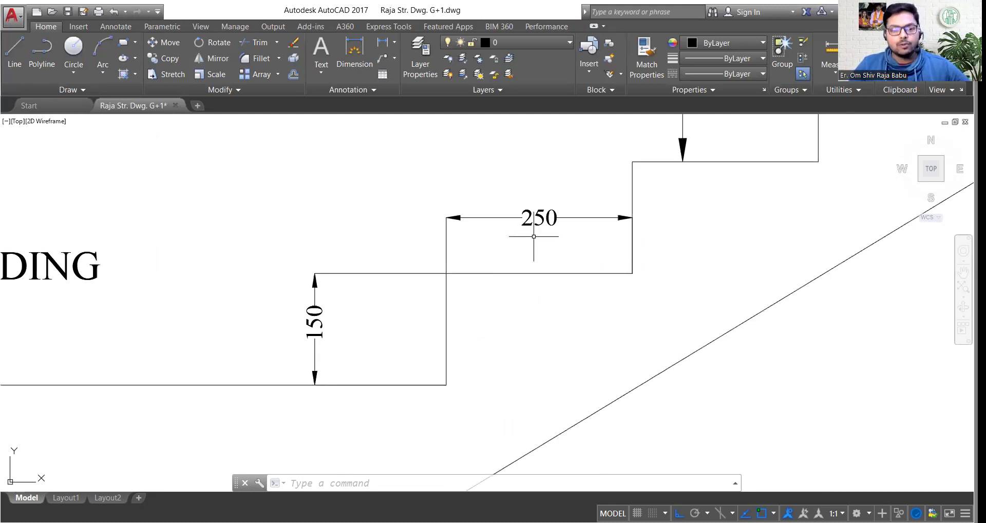
scroll(493, 274, "down", 2)
scroll(481, 271, "down", 2)
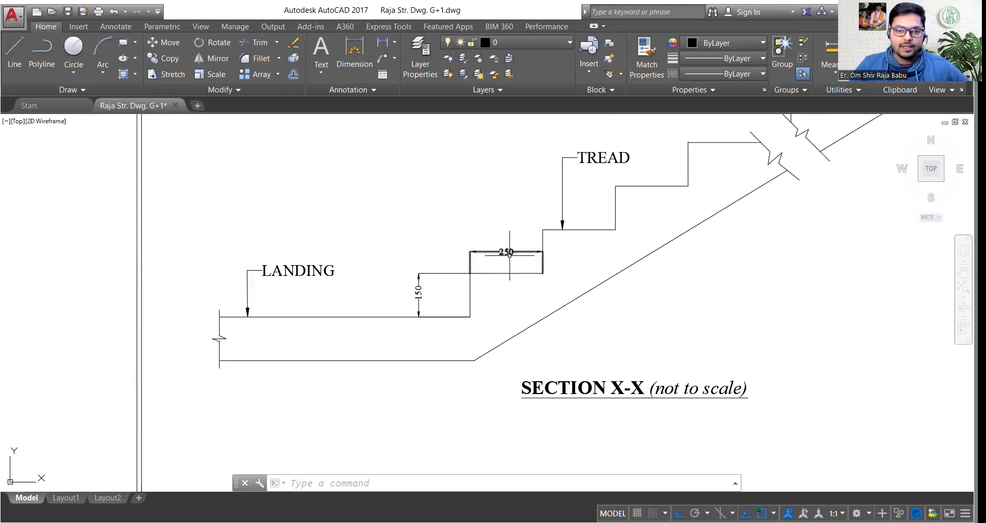
scroll(509, 255, "down", 4)
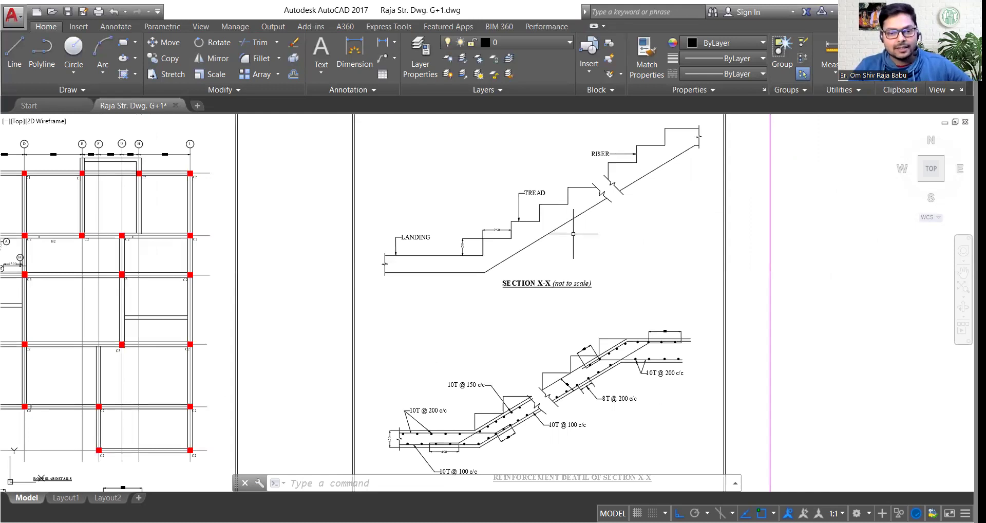
scroll(573, 234, "down", 2)
middle_click_drag(584, 351, 528, 236)
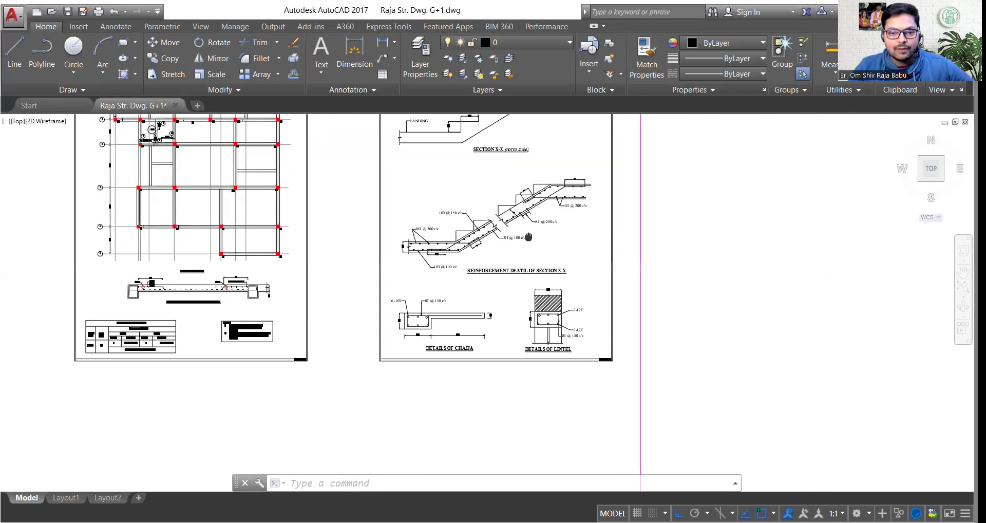
Zoom onto the Section X-X reinforcement detail's upper landing bars, 10T @ 200 c/c and 8T @ 200 c/c
scroll(528, 237, "up", 2)
middle_click_drag(498, 273, 491, 285)
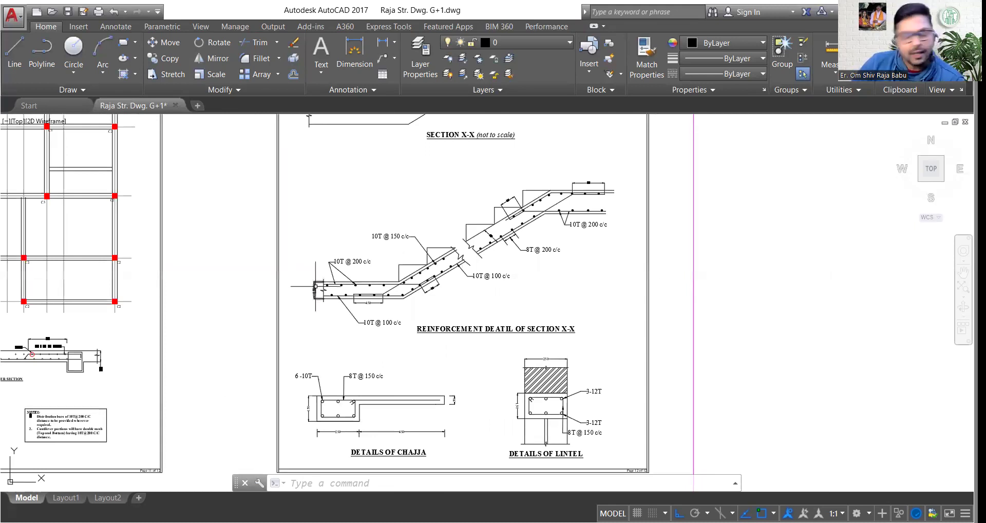
scroll(315, 289, "up", 2)
scroll(338, 312, "up", 2)
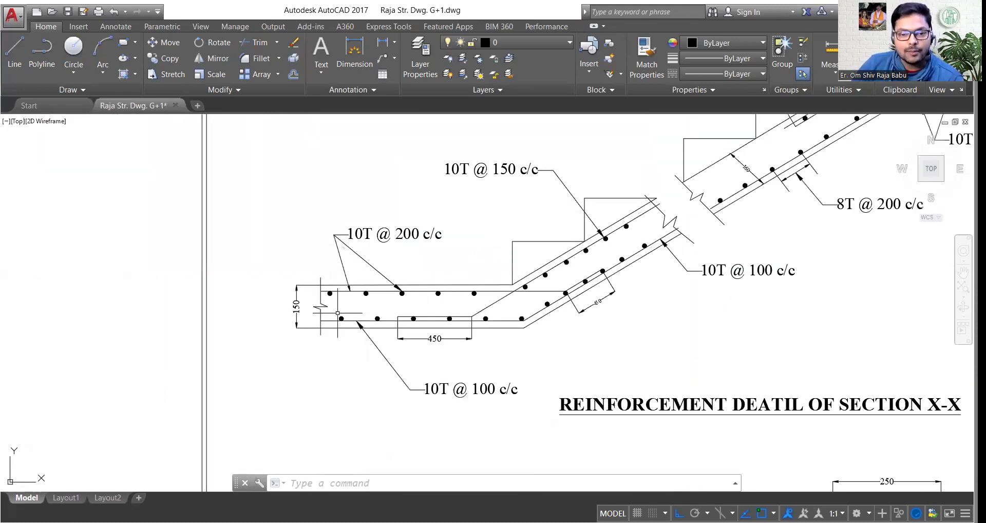
scroll(306, 345, "down", 2)
middle_click_drag(305, 346, 184, 354)
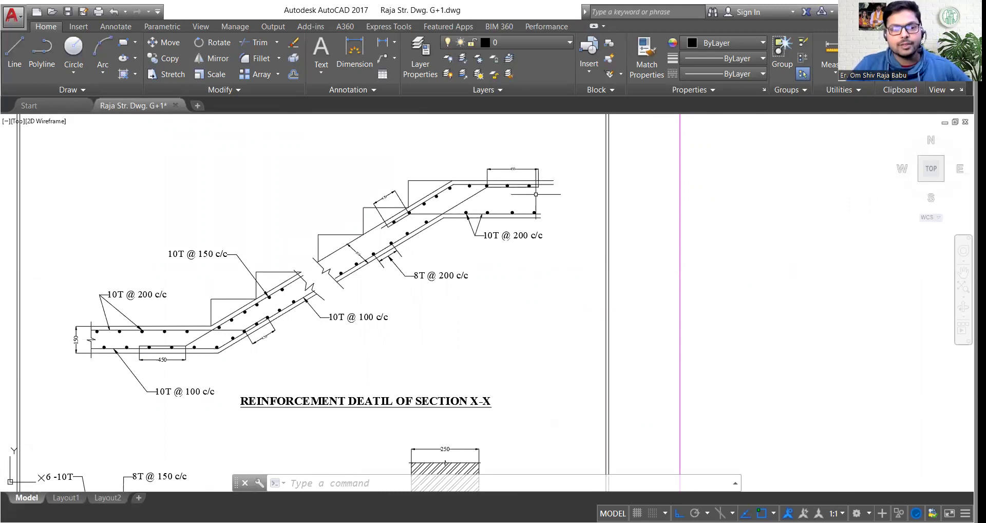
scroll(467, 179, "up", 4)
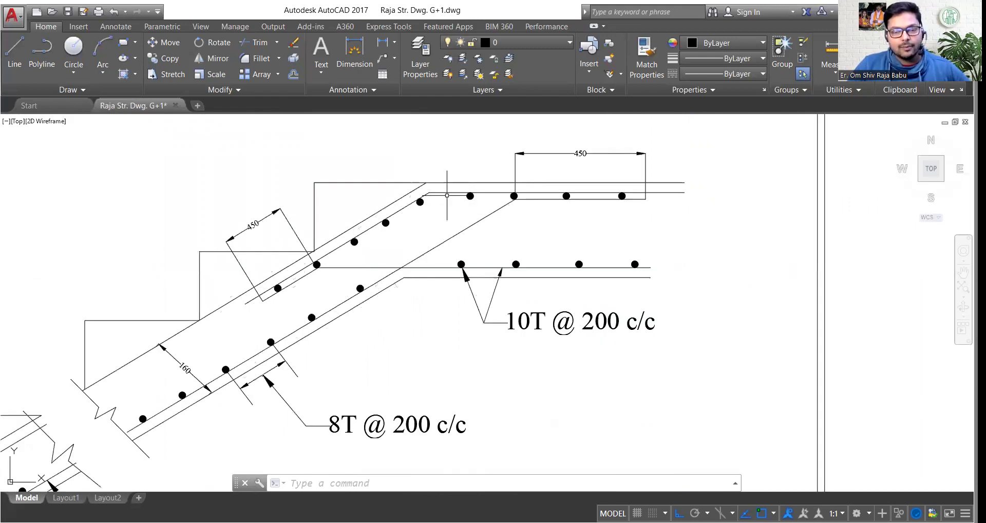
Inspect the upper landing rebar and the top-right 450 dimension, leaving nothing selected
left_click(447, 194)
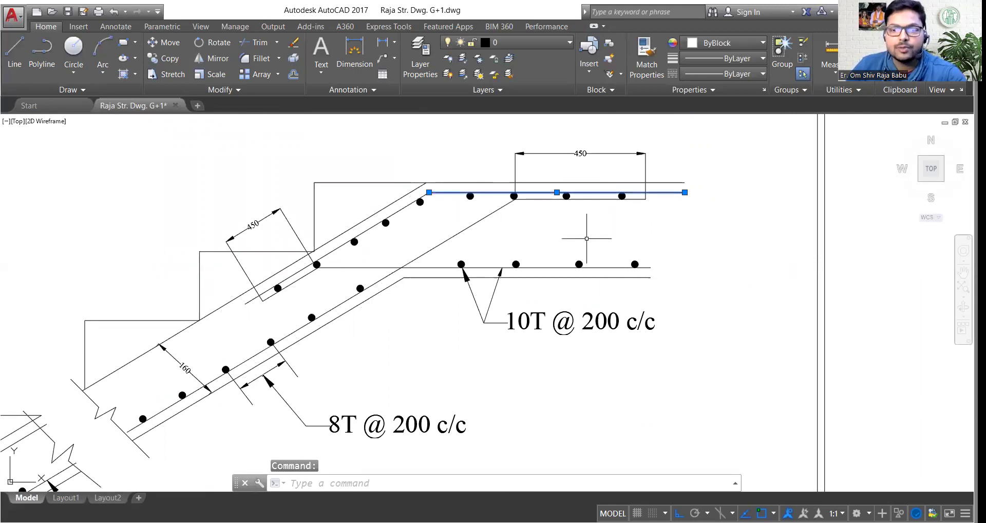
key("Escape")
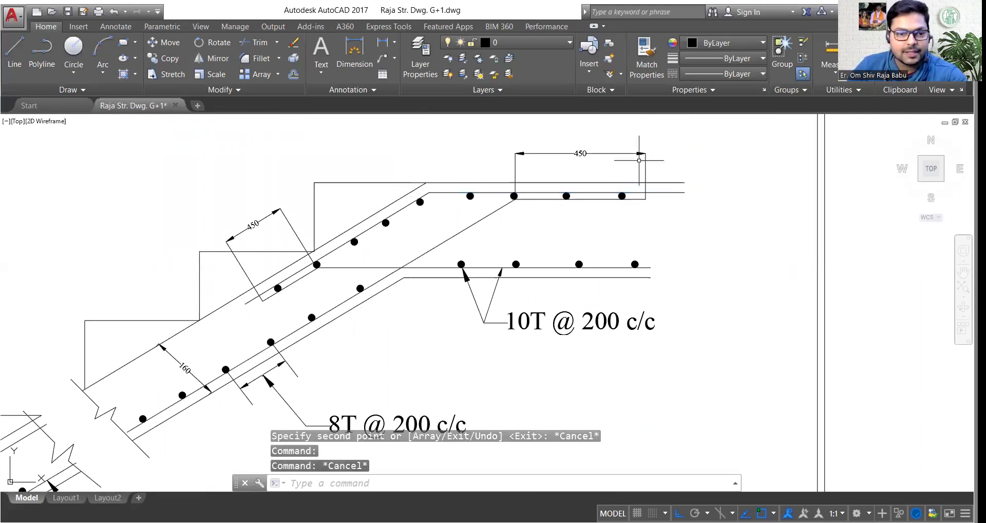
scroll(639, 161, "down", 2)
scroll(635, 164, "down", 2)
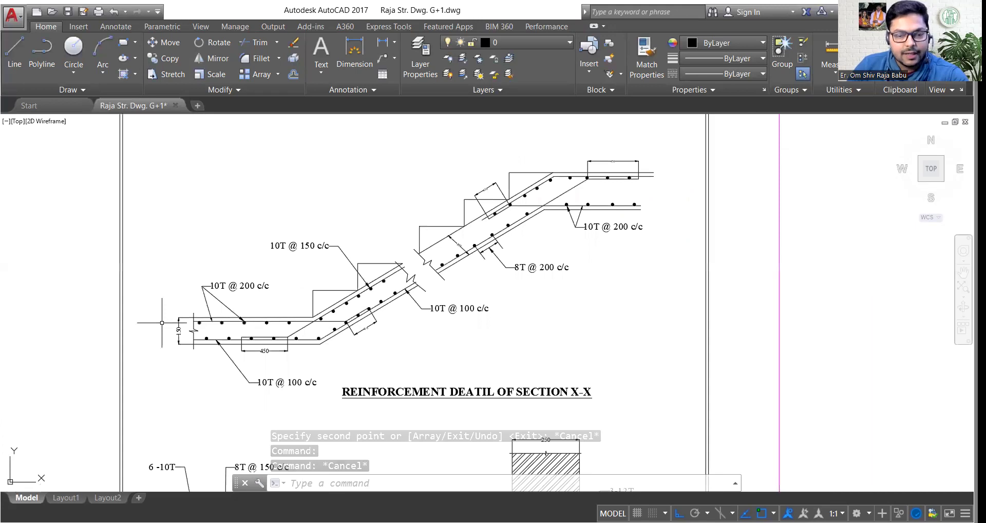
scroll(161, 322, "up", 2)
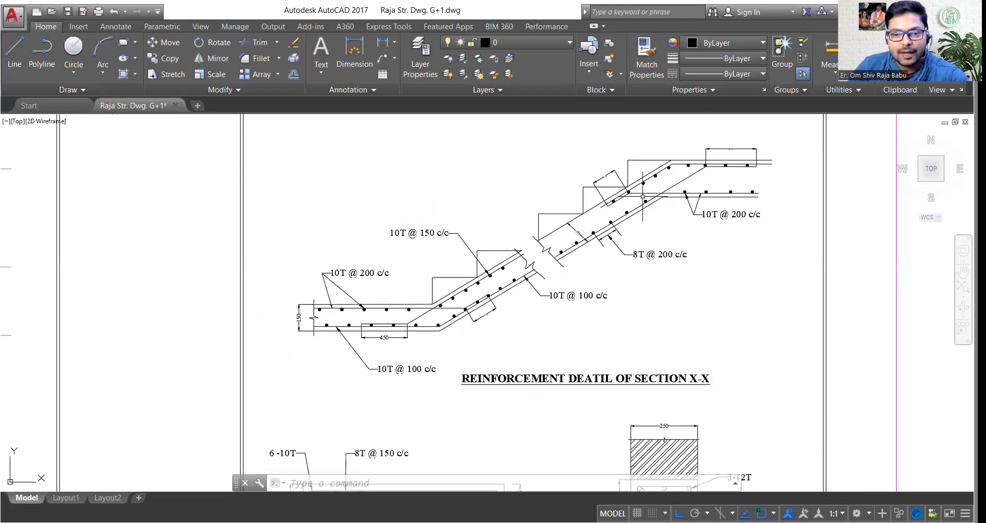
left_click(758, 155)
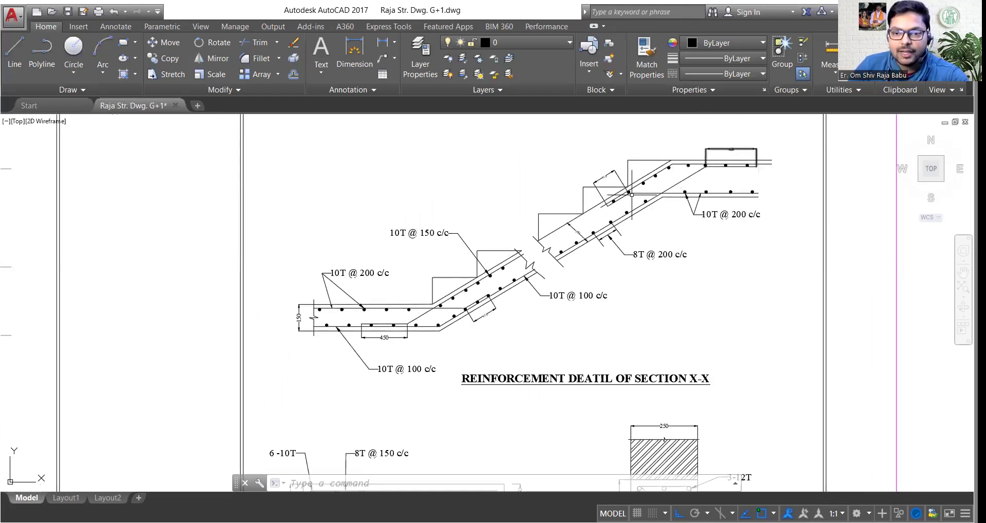
scroll(759, 167, "up", 2)
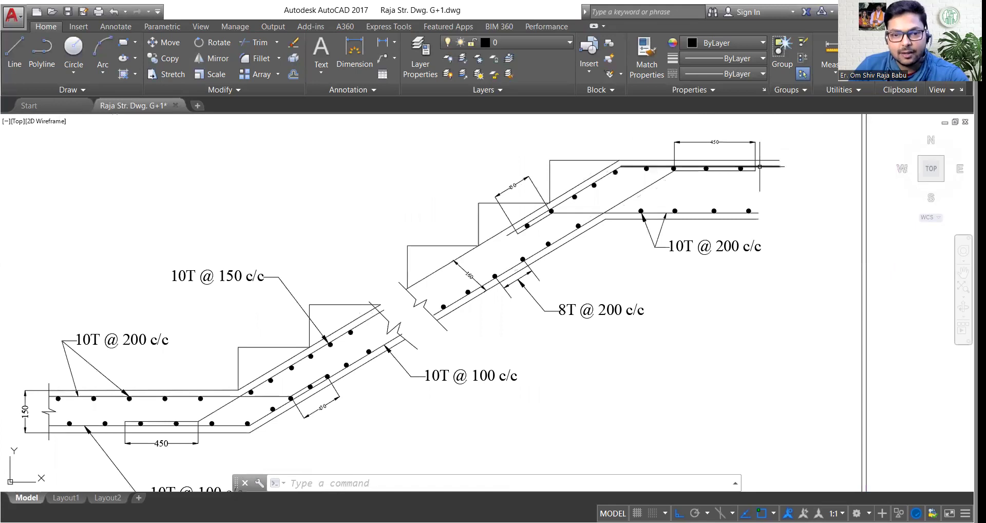
left_click(760, 166)
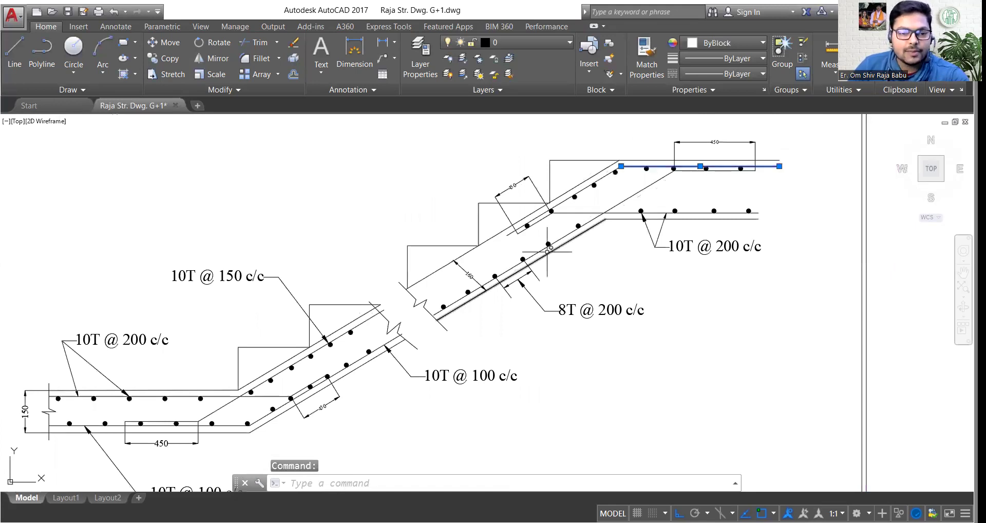
key("Escape")
key("Escape")
Pan past the lower landing bars down to the chajja and lintel details
middle_click_drag(318, 356, 348, 308)
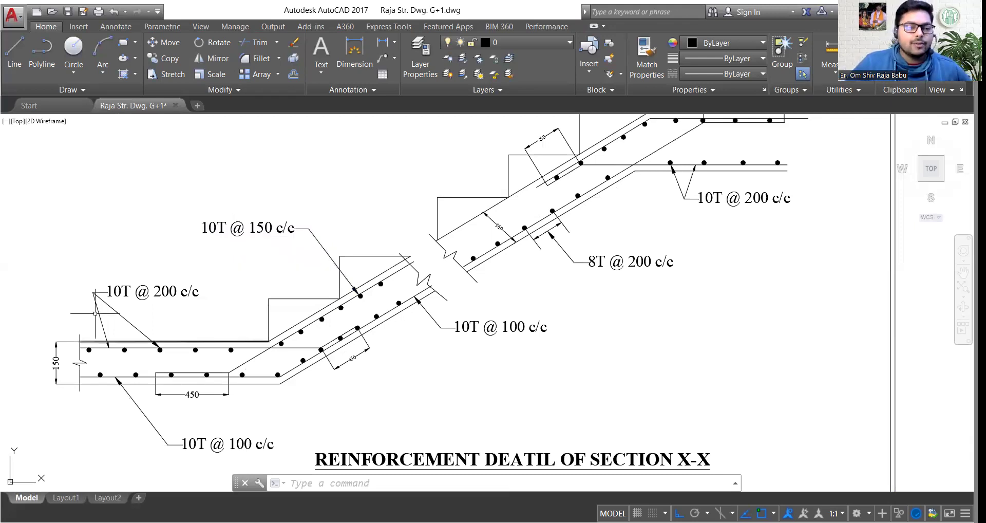
middle_click_drag(167, 252, 179, 252)
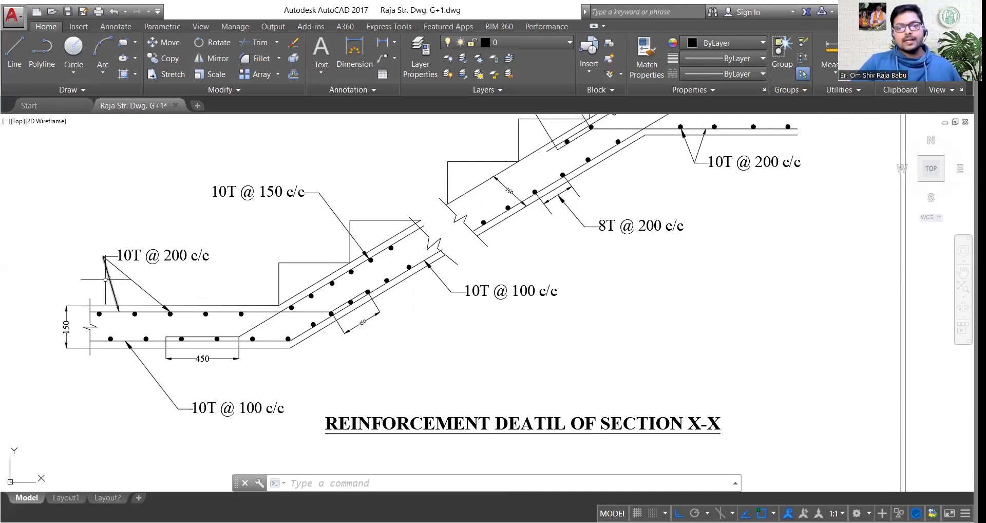
mouse_move(452, 282)
middle_mouse_down()
mouse_move(510, 313)
mouse_move(471, 329)
middle_mouse_up()
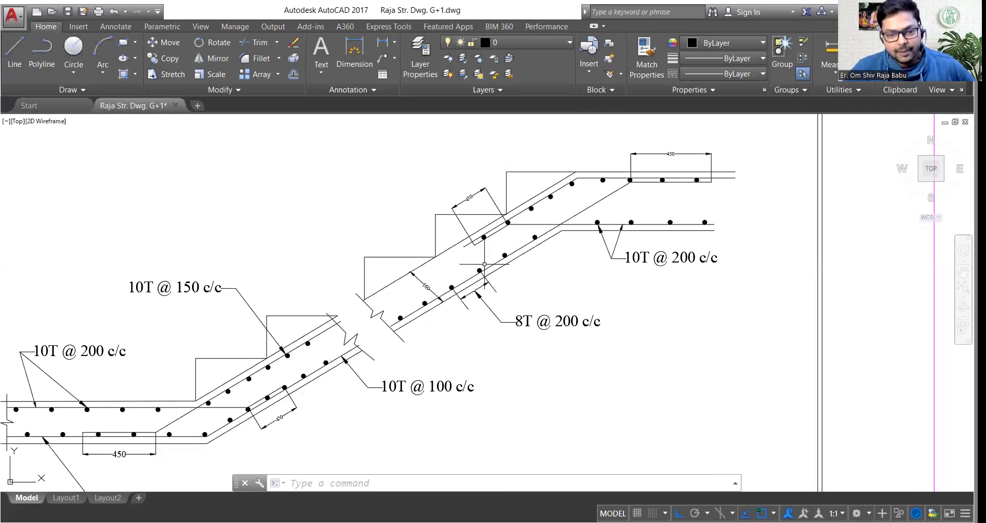
scroll(454, 225, "down", 4)
mouse_move(402, 346)
middle_mouse_down()
mouse_move(386, 185)
mouse_move(391, 303)
mouse_move(392, 291)
middle_mouse_up()
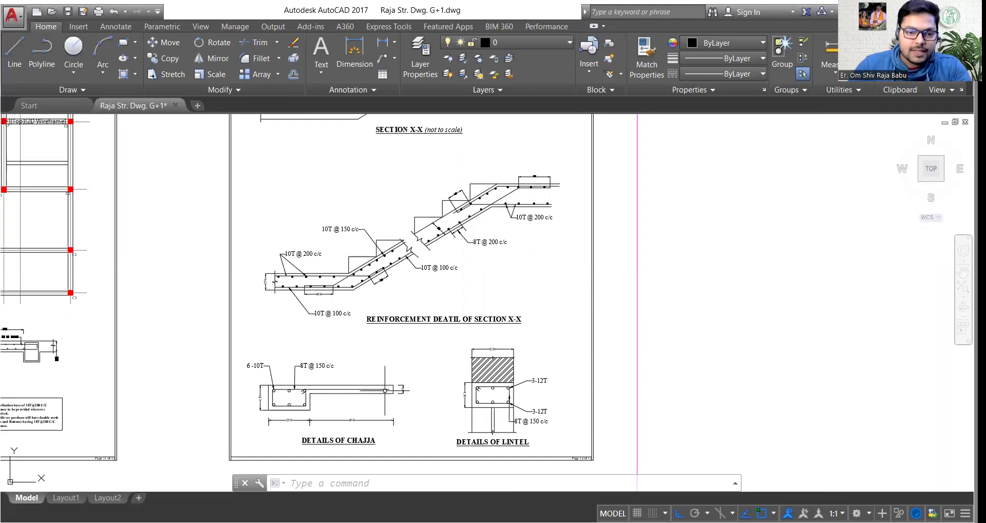
Zoom in on the Details of Chajja with its 6 -10T and 8T @ 150 c/c bars
scroll(385, 391, "down", 2)
scroll(320, 333, "up", 4)
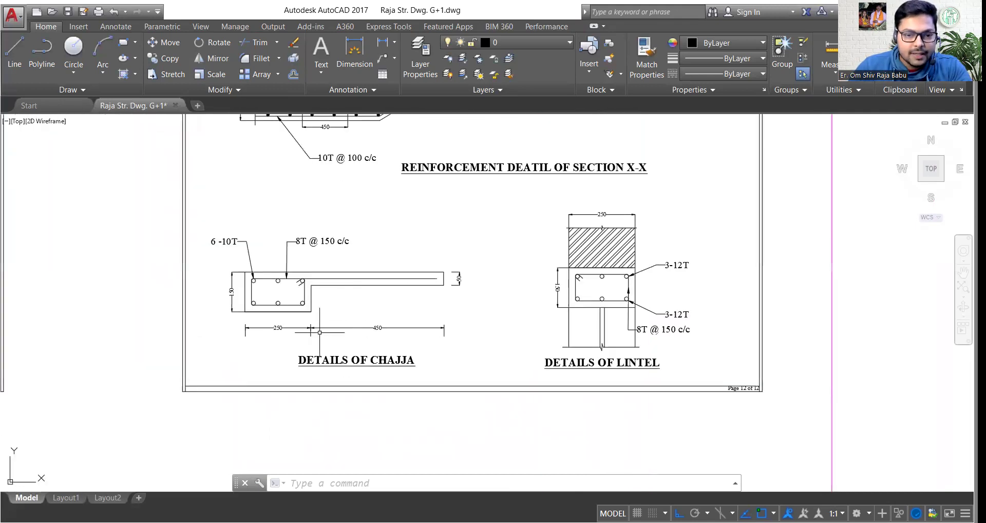
scroll(202, 274, "up", 2)
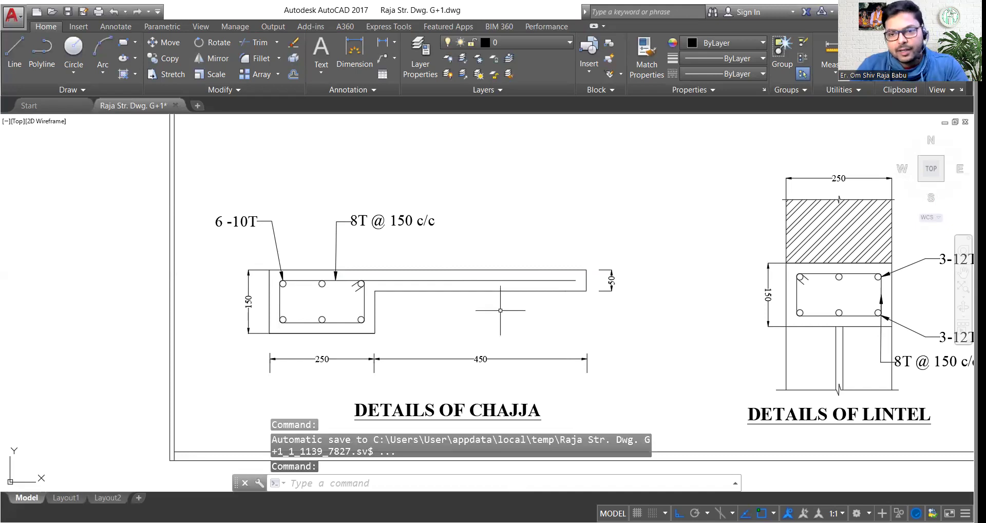
Review the lintel detail's 3-12T bars, then zoom back out to the whole details sheet
scroll(401, 265, "down", 2)
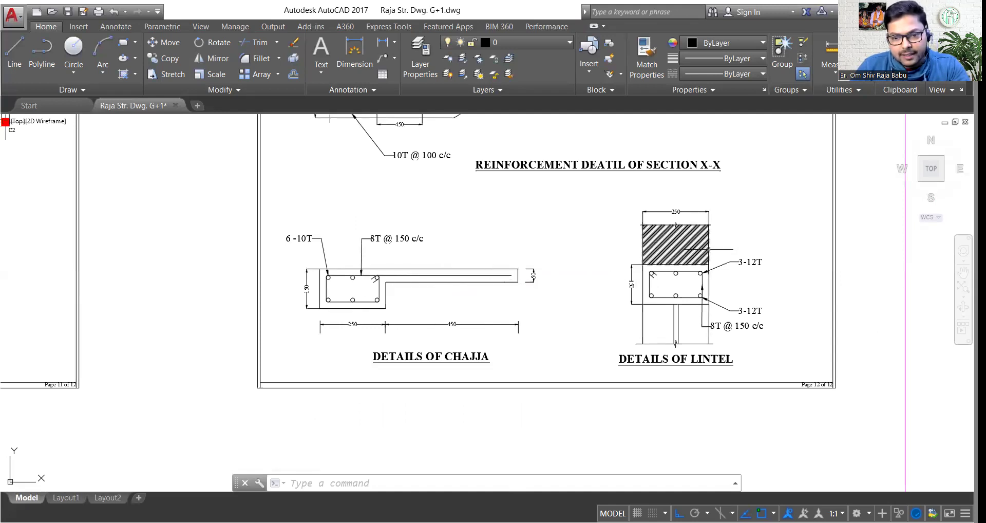
scroll(434, 302, "up", 4)
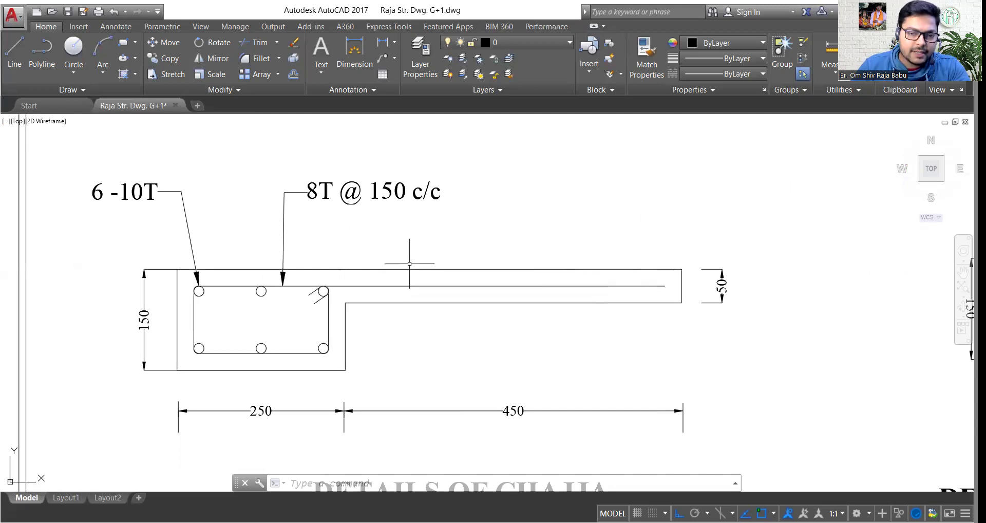
scroll(400, 232, "down", 4)
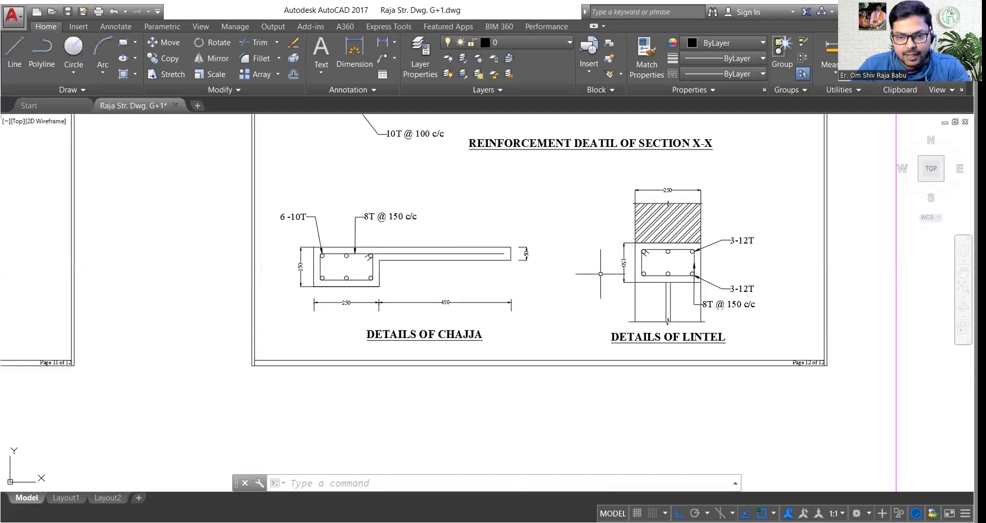
middle_click_drag(568, 266, 435, 266)
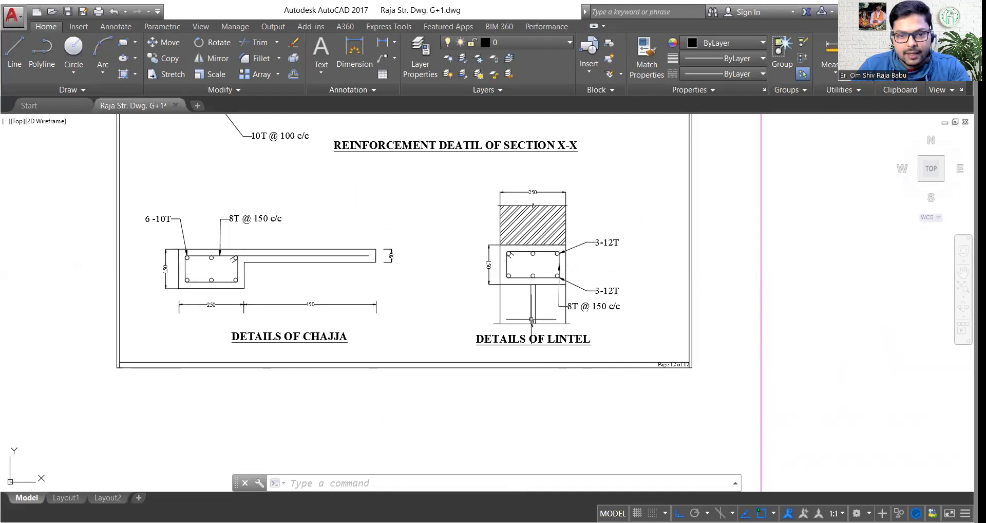
scroll(578, 241, "up", 2)
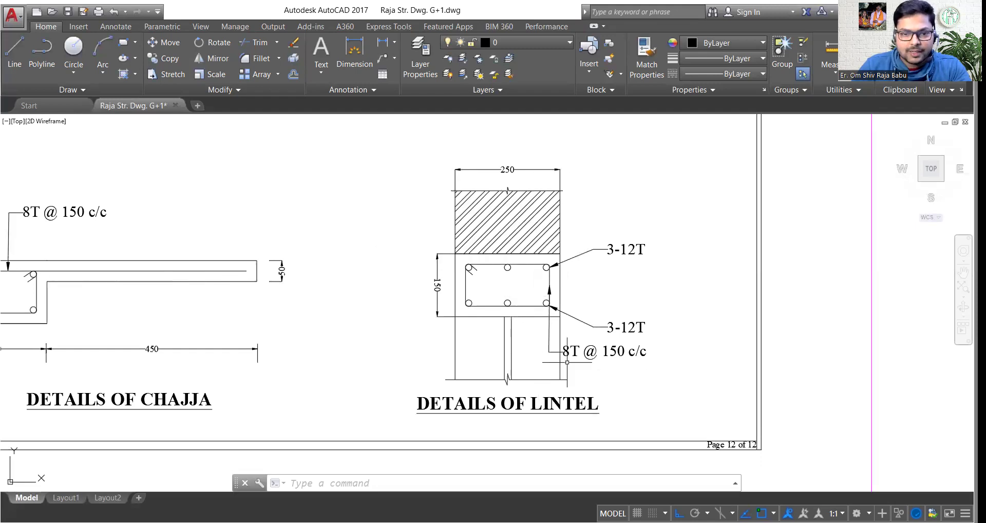
scroll(486, 263, "down", 2)
scroll(485, 264, "down", 2)
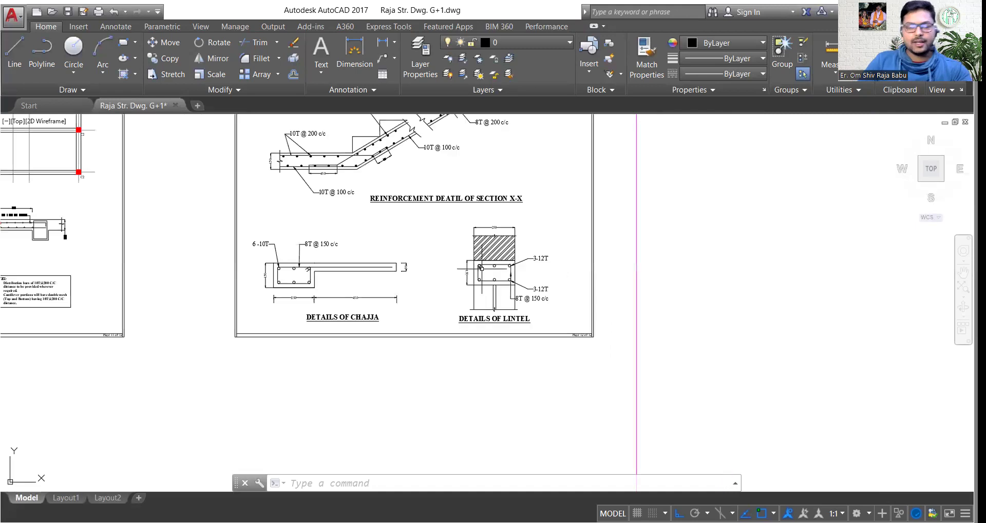